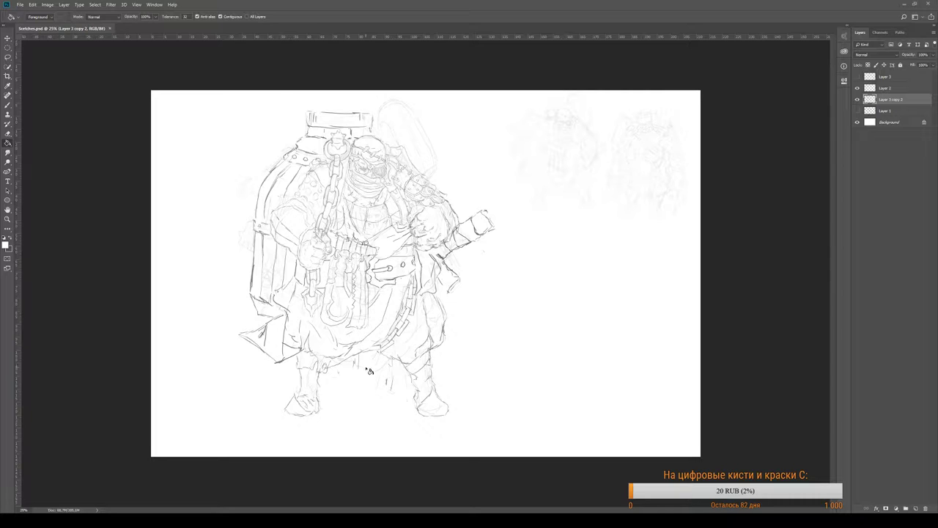
# - Show the hidden Layer 3 with the sword over the character sketch, with the Brush tool active
pyautogui.press('b')
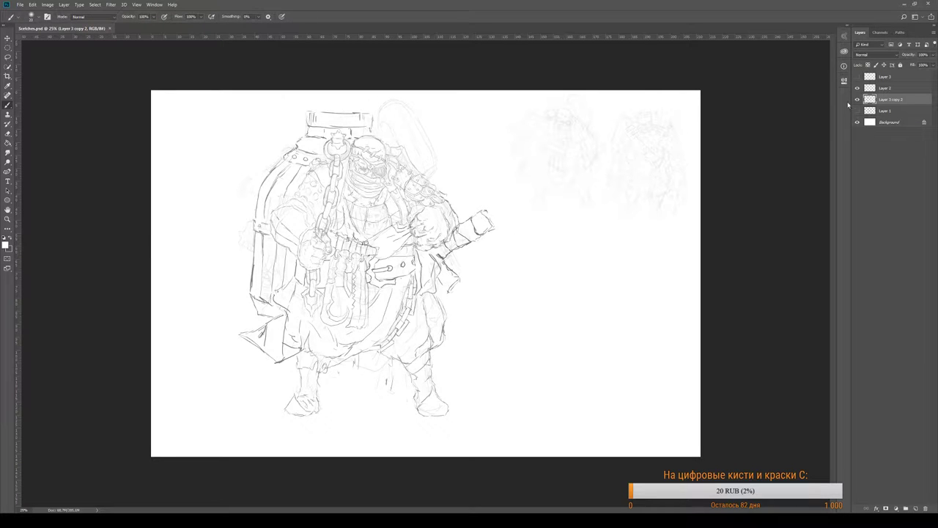
pyautogui.click(859, 100)
pyautogui.click(858, 76)
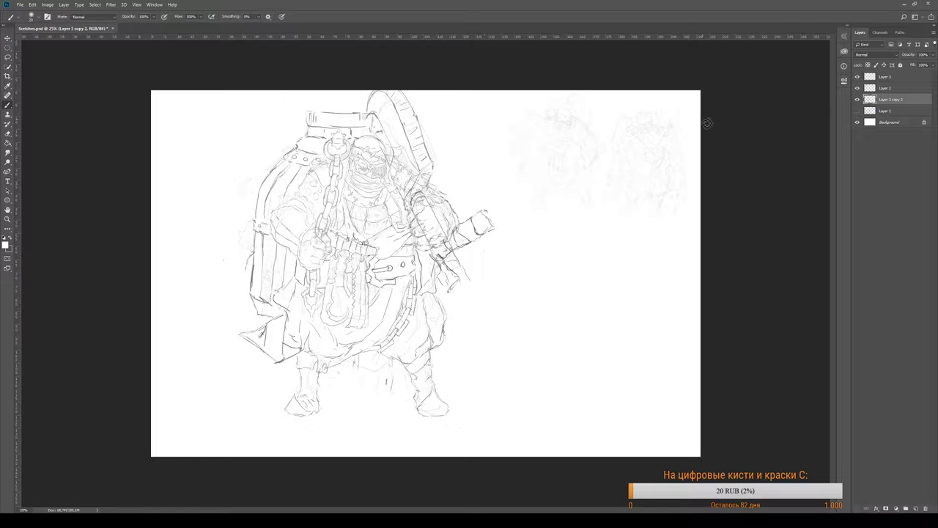
# - Add a layer mask to Layer 3 copy 2 and paint out the body lines overlapping the sword
pyautogui.keyDown('alt'); pyautogui.click(857, 99); pyautogui.keyUp('alt')
pyautogui.keyDown('alt'); pyautogui.click(856, 99); pyautogui.keyUp('alt')
pyautogui.click(886, 508)
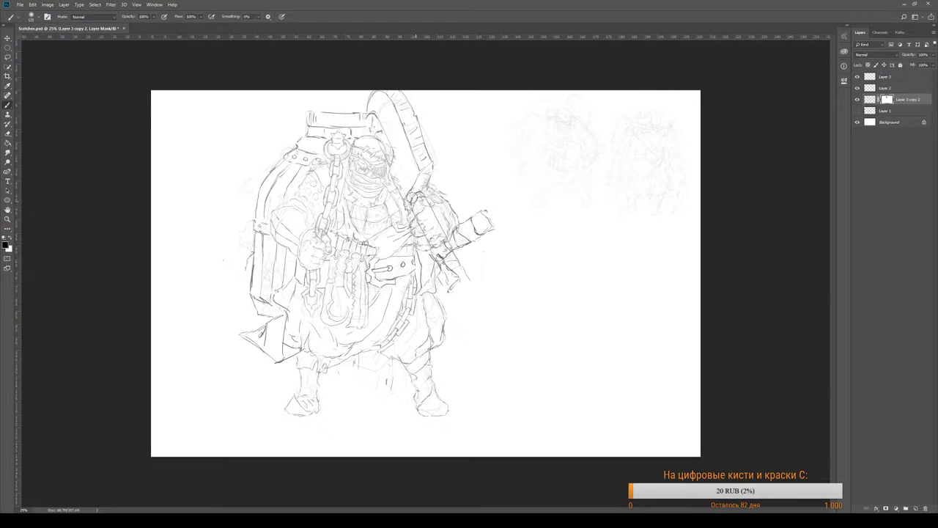
pyautogui.moveTo(416, 202); pyautogui.dragTo(419, 214)
# - Add a layer mask to Layer 3 and paint out the sword lines that cross the character's hand
pyautogui.click(908, 77)
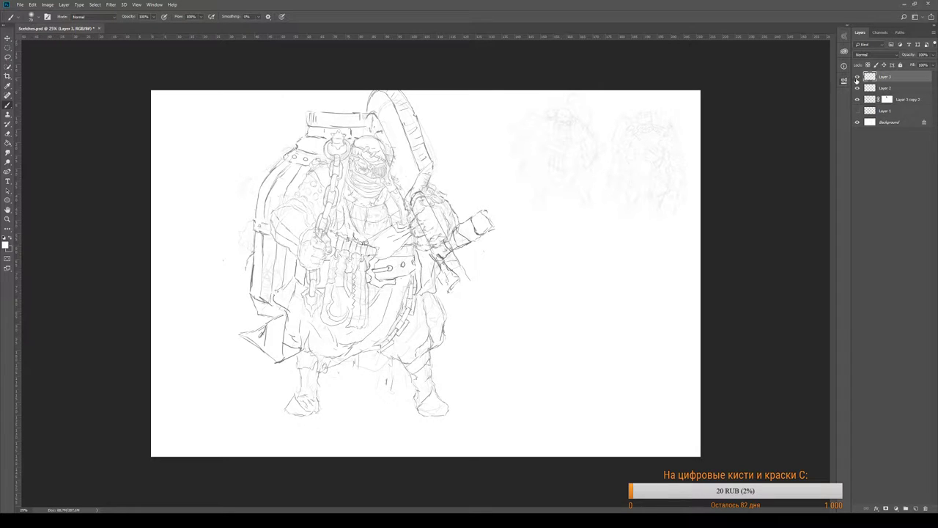
pyautogui.click(857, 77)
pyautogui.click(857, 77)
pyautogui.click(886, 508)
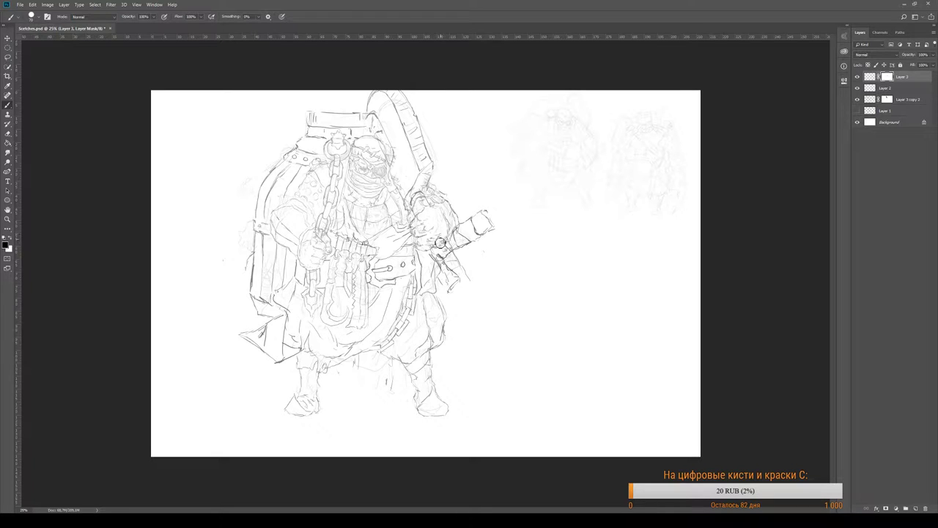
# - Select only Layer 3 and nudge the sword drawing slightly into place behind the hand
pyautogui.keyDown('ctrl'); pyautogui.keyDown('shift'); pyautogui.click(422, 131); pyautogui.keyUp('shift'); pyautogui.keyUp('ctrl')
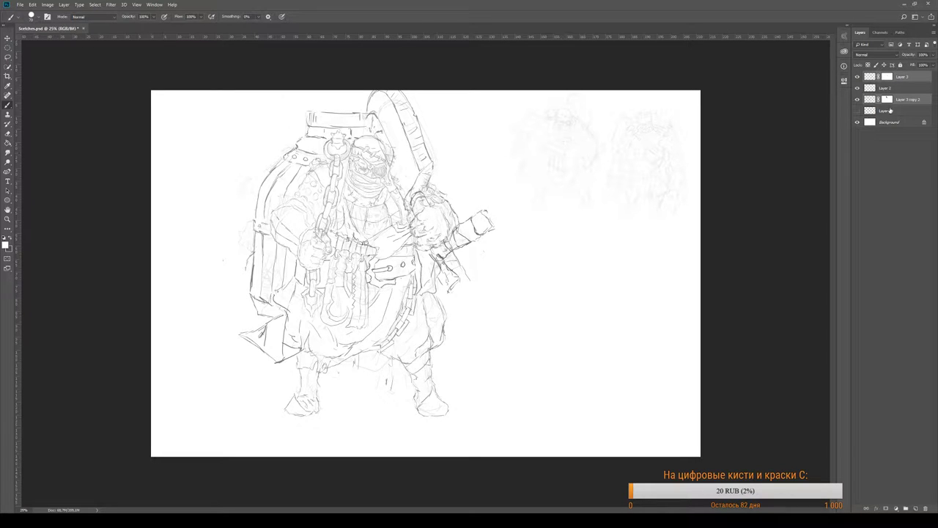
pyautogui.click(869, 79)
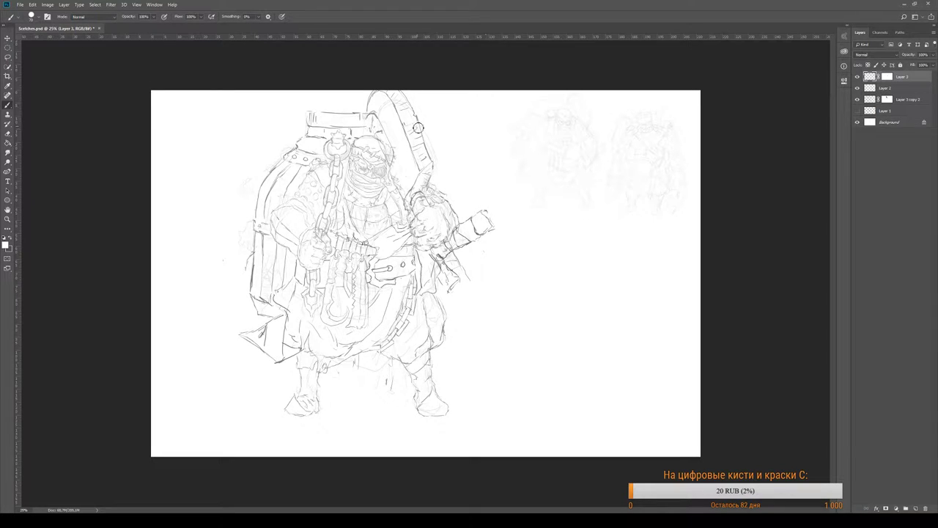
pyautogui.moveTo(404, 128); pyautogui.dragTo(401, 127)
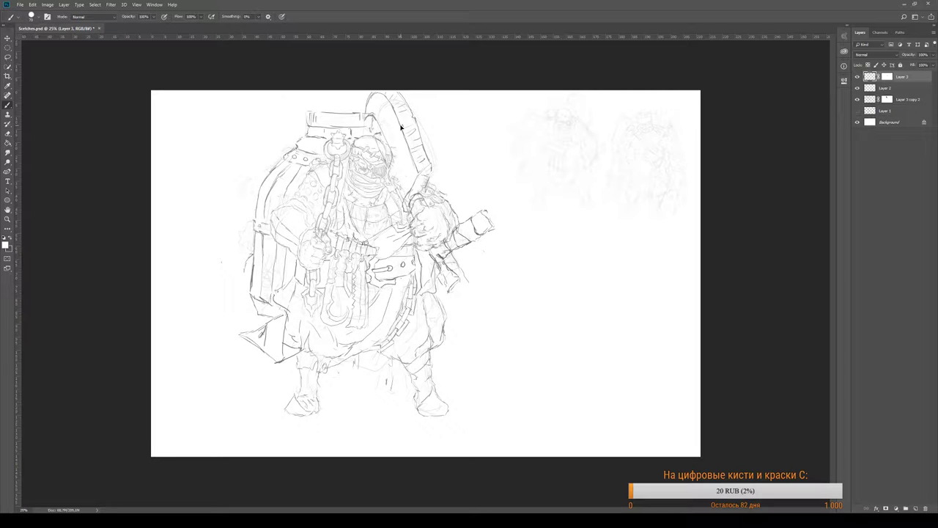
pyautogui.moveTo(401, 127); pyautogui.dragTo(402, 128)
# - Touch up Layer 3's mask and redraw the sword's guard lines just above the gripping hand
pyautogui.click(887, 77)
pyautogui.click(869, 77)
pyautogui.press('x')
pyautogui.moveTo(409, 203); pyautogui.dragTo(418, 205)
pyautogui.press('e')
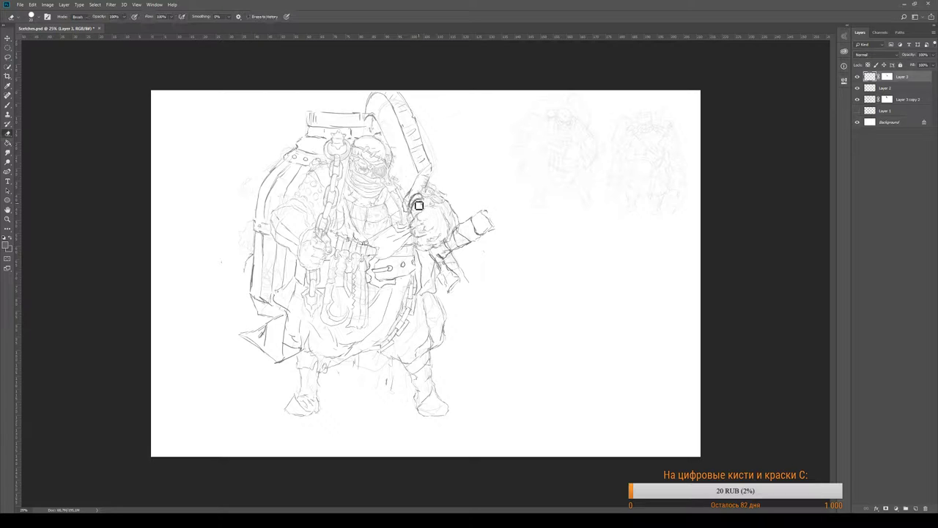
pyautogui.press('b')
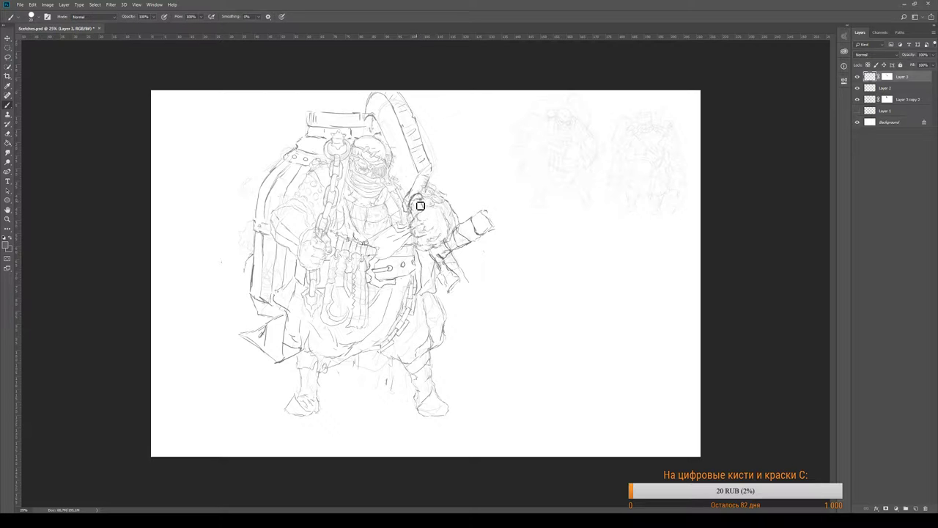
pyautogui.moveTo(421, 203); pyautogui.dragTo(416, 213)
# - Compare the sketch with Layer 3 copy 2 and Layer 2 each switched off and on
pyautogui.click(858, 99)
pyautogui.click(859, 99)
pyautogui.click(858, 89)
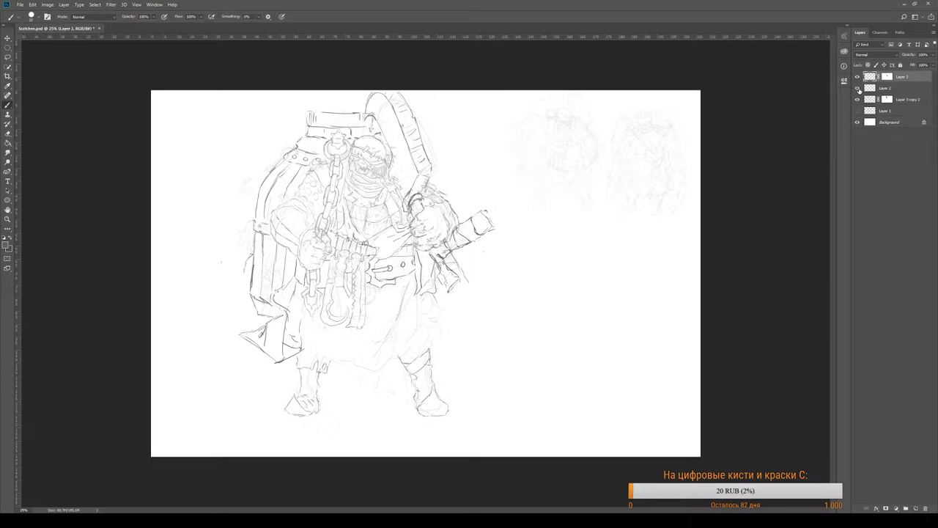
pyautogui.click(858, 89)
pyautogui.click(859, 89)
pyautogui.click(858, 88)
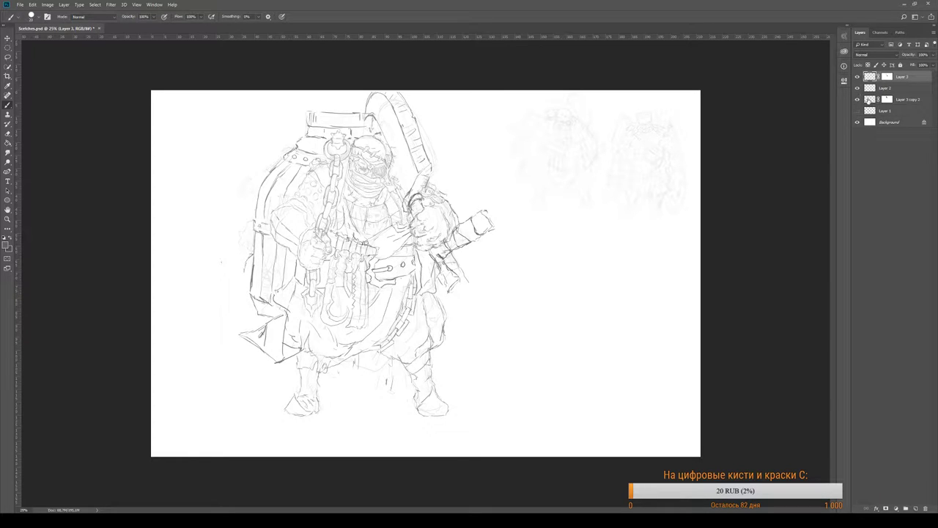
# - Try merging Layer 2 with Layer 3 copy 2, and undo the merge
pyautogui.click(869, 88)
pyautogui.keyDown('shift'); pyautogui.click(870, 100); pyautogui.keyUp('shift')
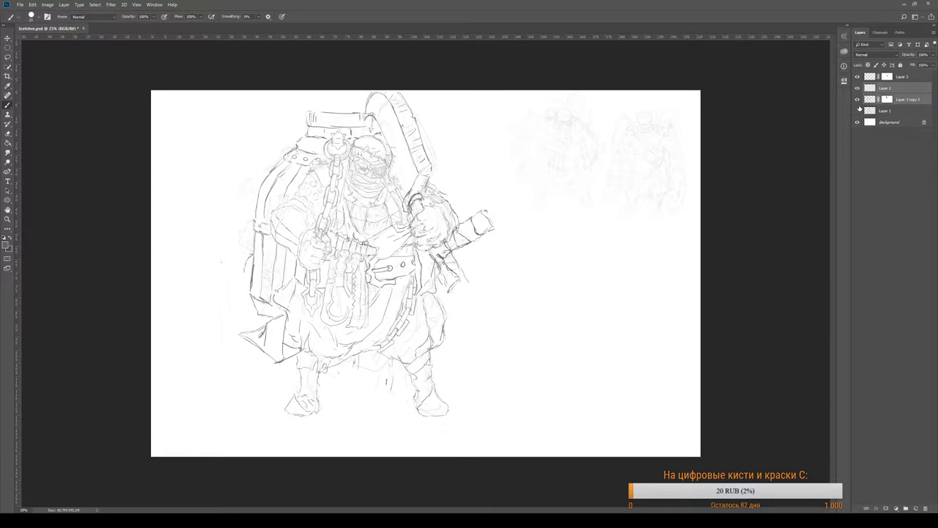
pyautogui.hotkey('ctrl', 'e')
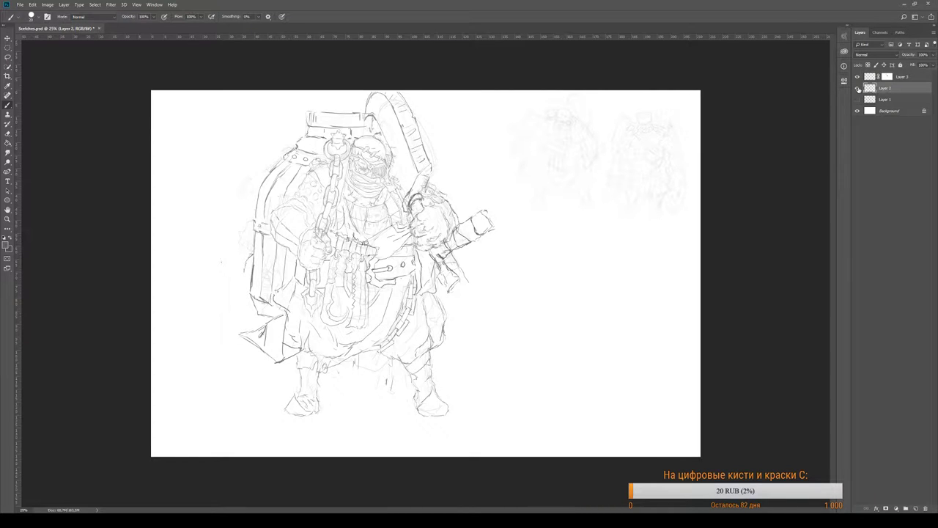
pyautogui.hotkey('ctrl', 'z')
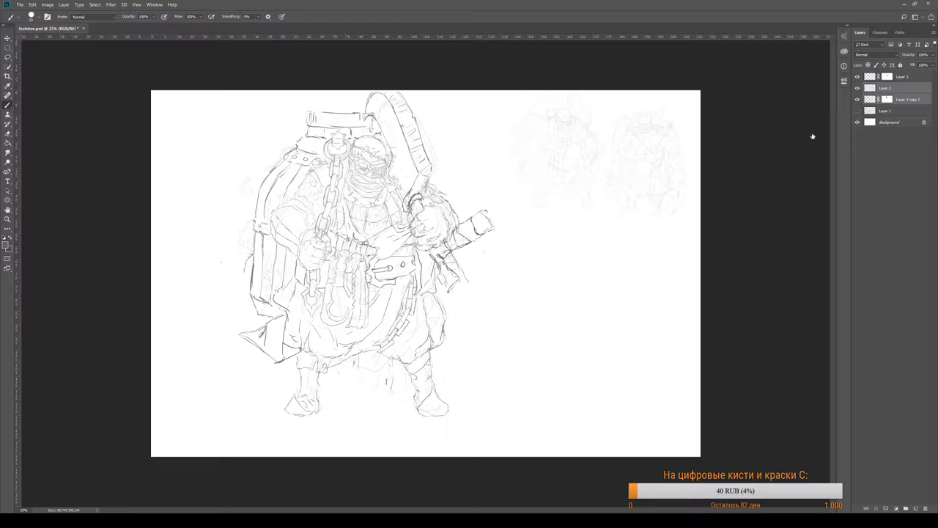
# - Examine what each sketch layer contributes by toggling the visibility of Layer 3 copy 2, Layer 2 and Layer 3
pyautogui.click(858, 99)
pyautogui.click(857, 87)
pyautogui.click(857, 88)
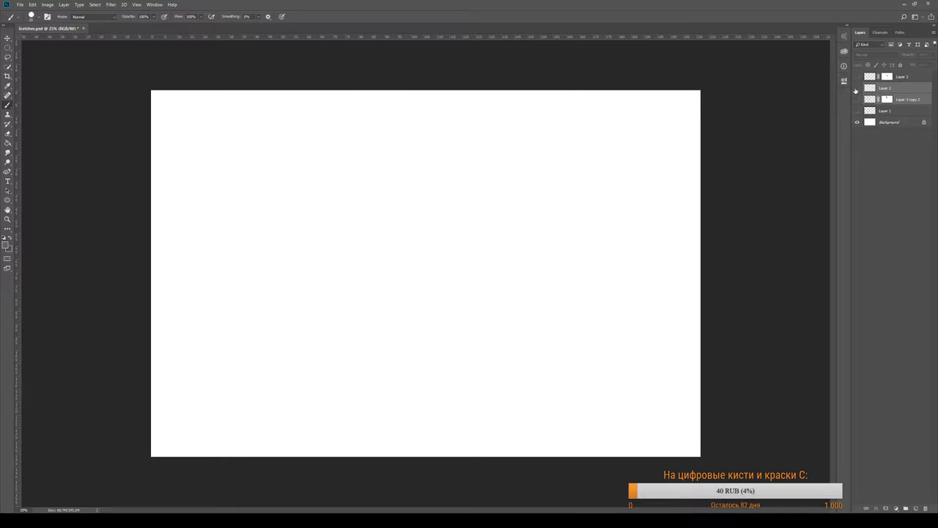
pyautogui.click(858, 99)
pyautogui.click(858, 77)
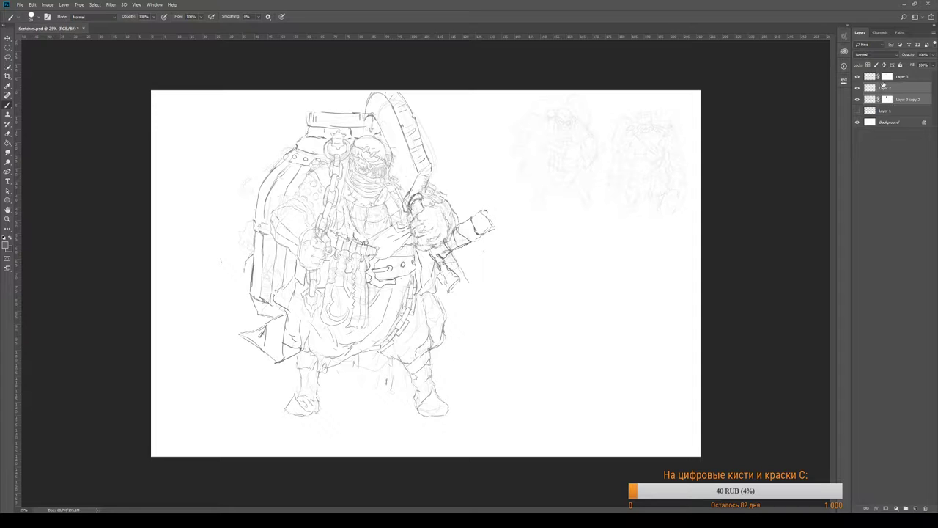
pyautogui.click(859, 77)
pyautogui.click(859, 77)
pyautogui.click(859, 77)
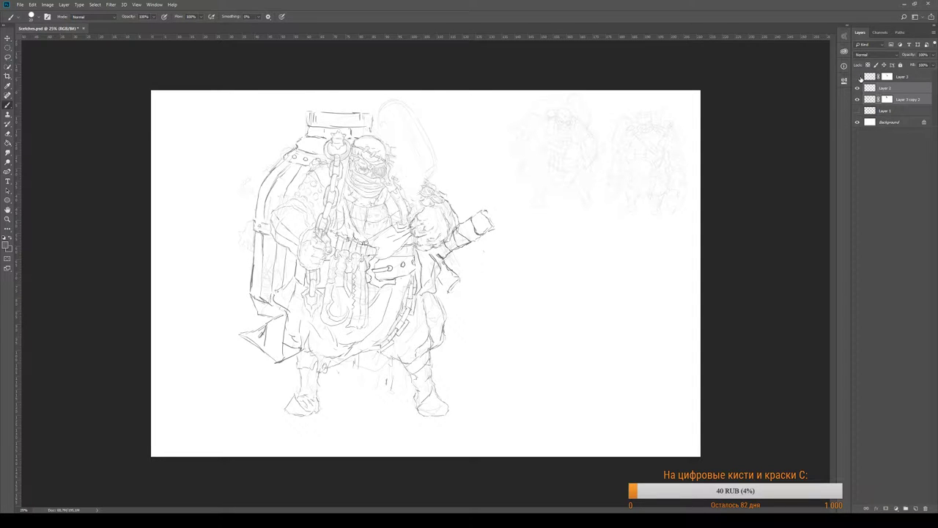
pyautogui.click(859, 77)
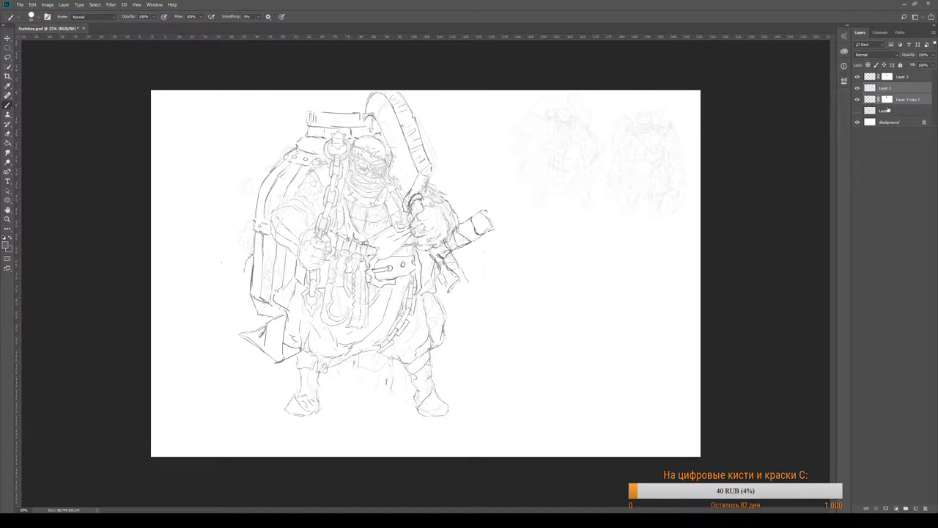
# - Check the masked areas of Layer 3 copy 2 by disabling and re-enabling its mask, with and without Layer 3
pyautogui.click(890, 102)
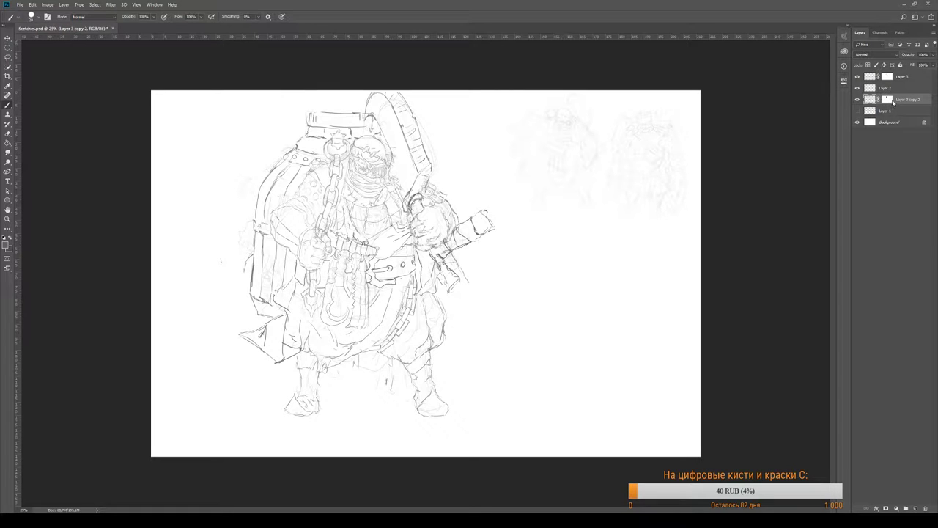
pyautogui.keyDown('shift'); pyautogui.click(886, 105); pyautogui.keyUp('shift')
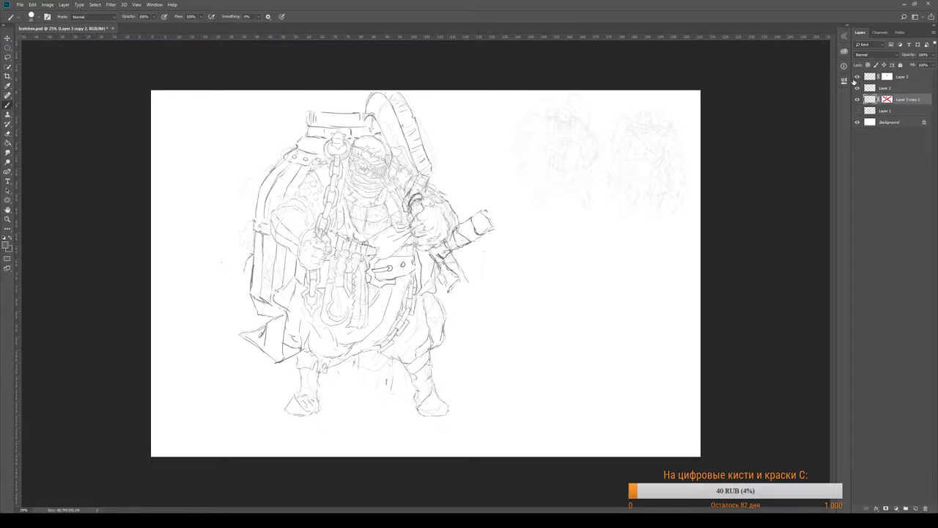
pyautogui.click(857, 77)
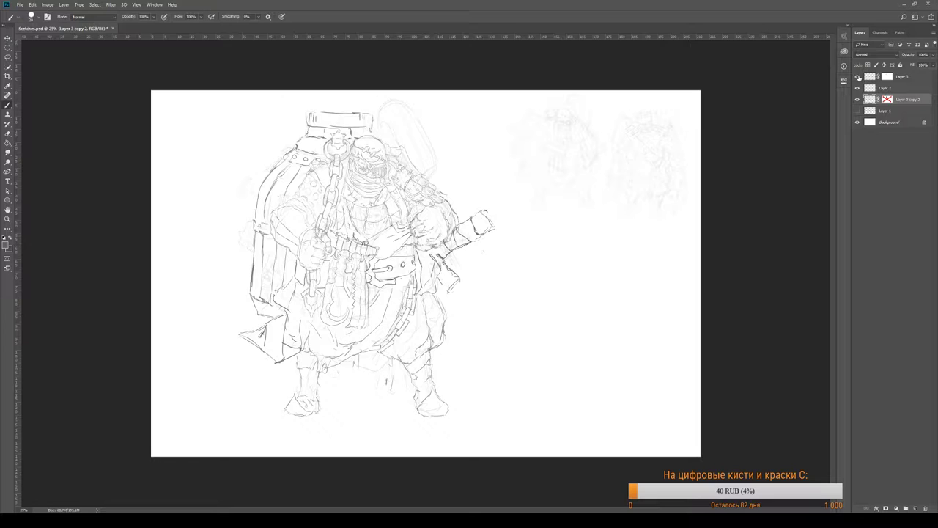
pyautogui.click(858, 76)
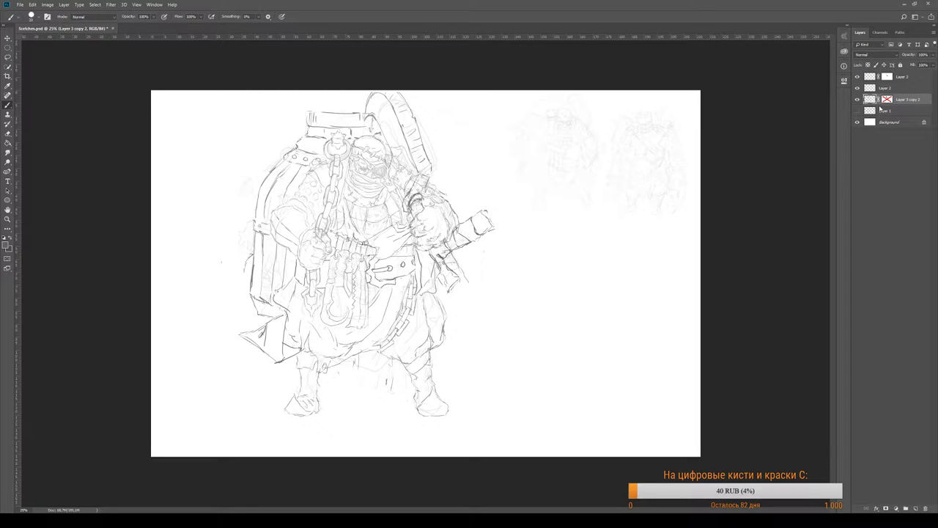
pyautogui.keyDown('shift'); pyautogui.click(887, 99); pyautogui.keyUp('shift')
pyautogui.click(858, 77)
pyautogui.click(858, 77)
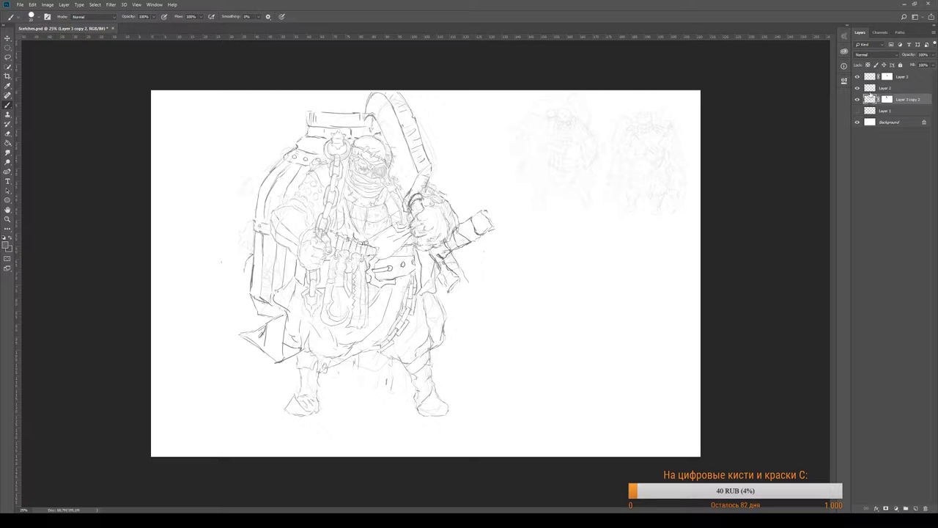
# - Paint black on Layer 3 copy 2's mask to hide the faint old lines around the sword blade
pyautogui.click(871, 77)
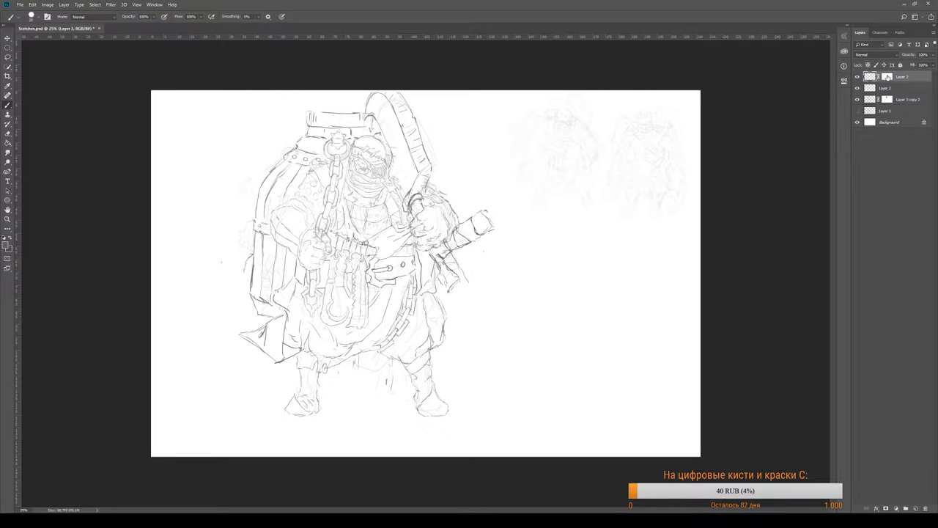
pyautogui.click(887, 77)
pyautogui.hotkey('alt', '[')
pyautogui.hotkey('alt', '[')
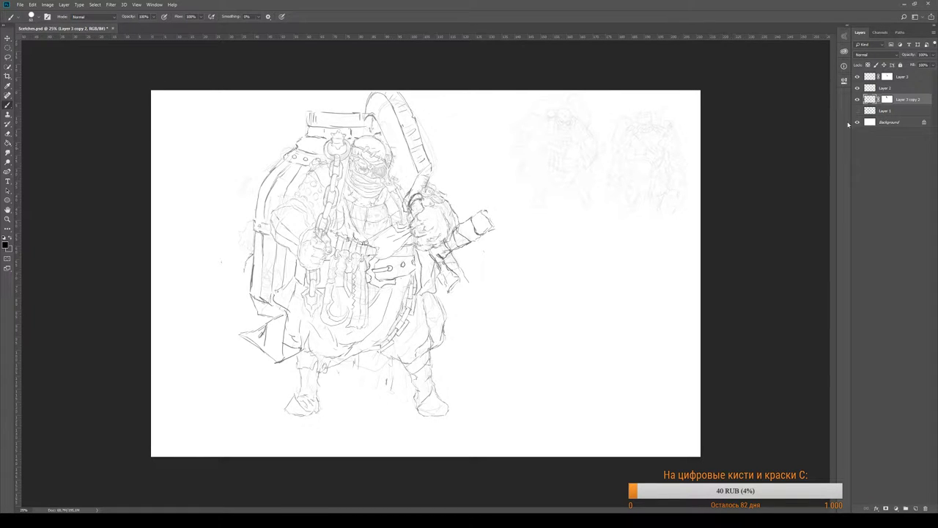
pyautogui.click(888, 100)
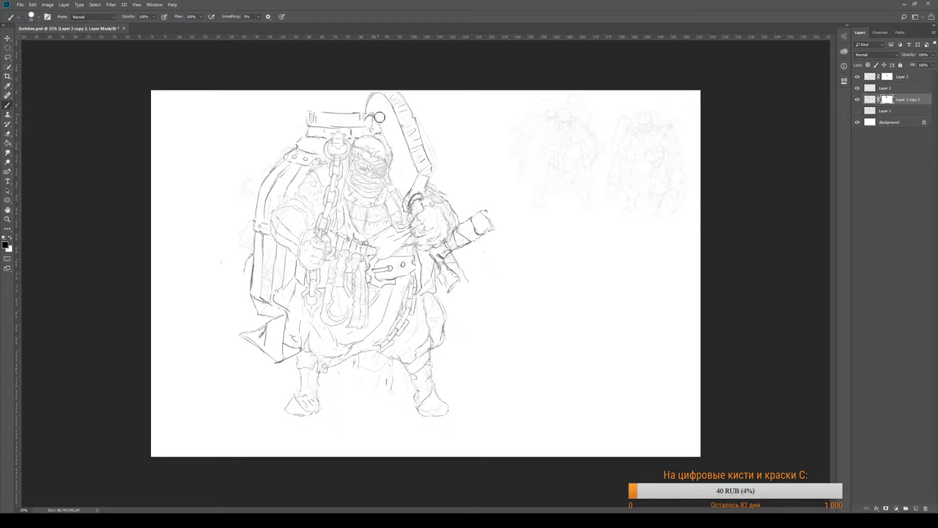
# - Check the cleaned-up area behind the sword by switching Layer 3 off and on
pyautogui.click(858, 77)
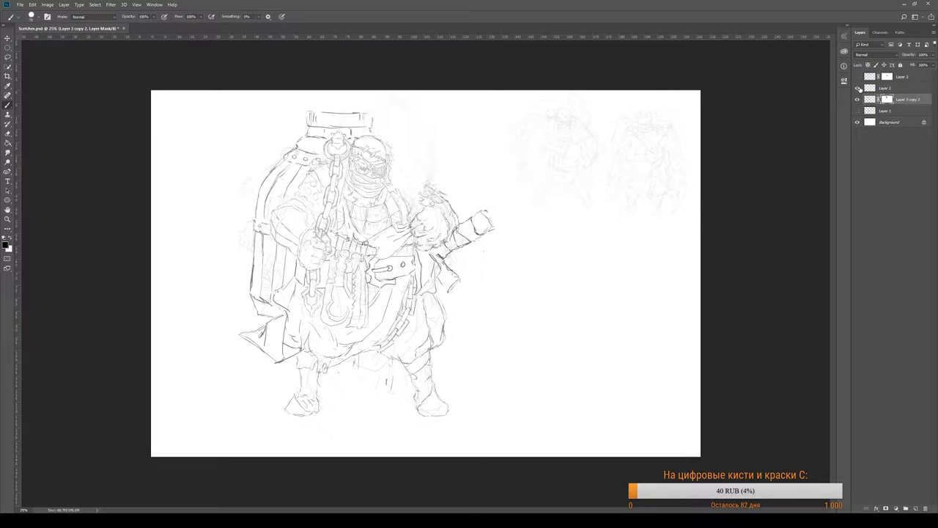
pyautogui.click(858, 77)
pyautogui.click(858, 77)
pyautogui.click(858, 77)
pyautogui.click(858, 77)
pyautogui.click(858, 76)
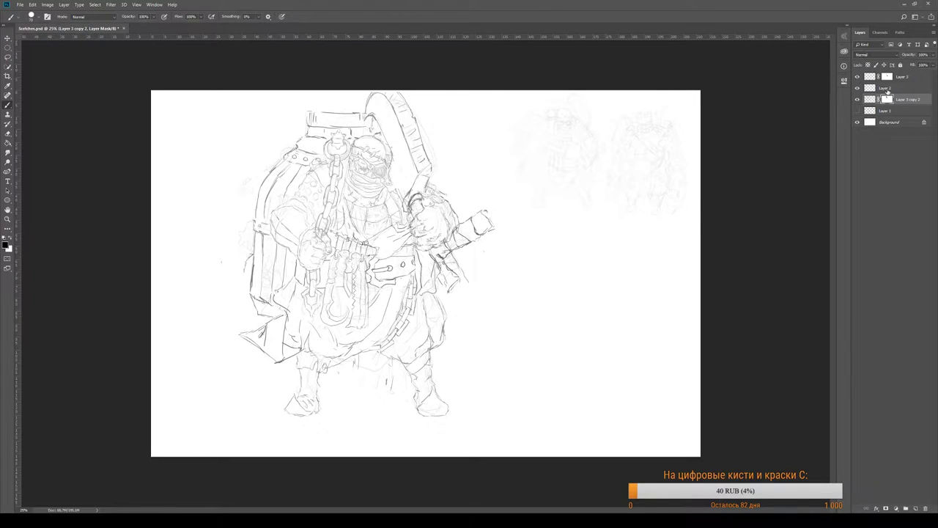
# - Create a new empty layer above the three sketch layers and make it the active layer
pyautogui.keyDown('shift'); pyautogui.click(871, 81); pyautogui.keyUp('shift')
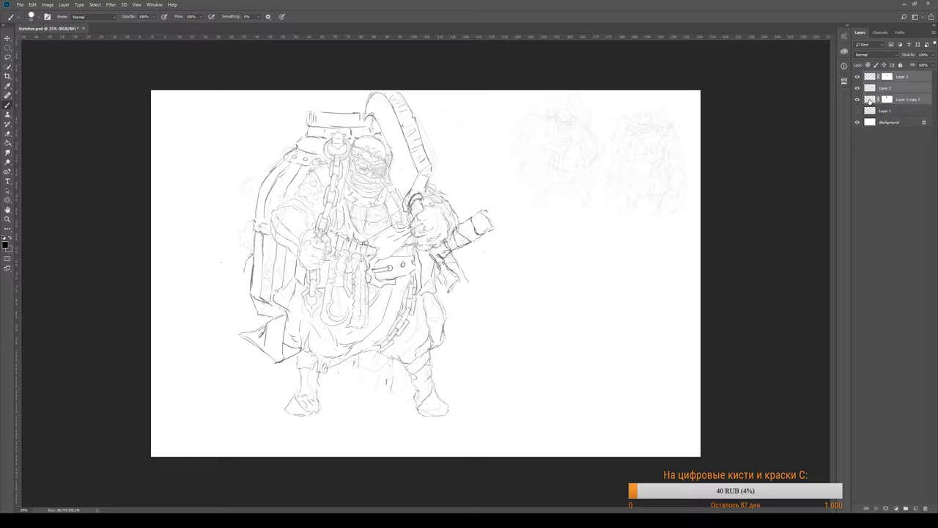
pyautogui.hotkey('ctrl', 'shift', 'alt', 'n')
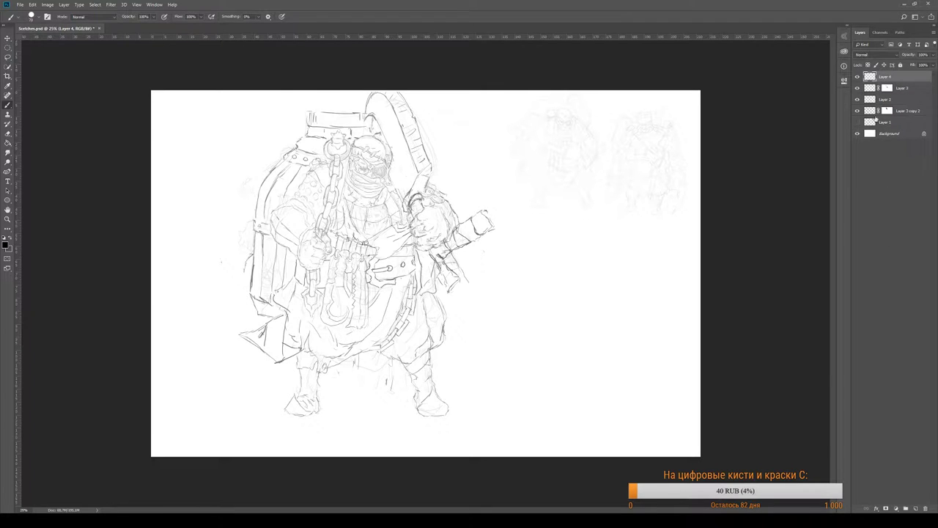
pyautogui.click(871, 110)
pyautogui.keyDown('shift'); pyautogui.click(873, 89); pyautogui.keyUp('shift')
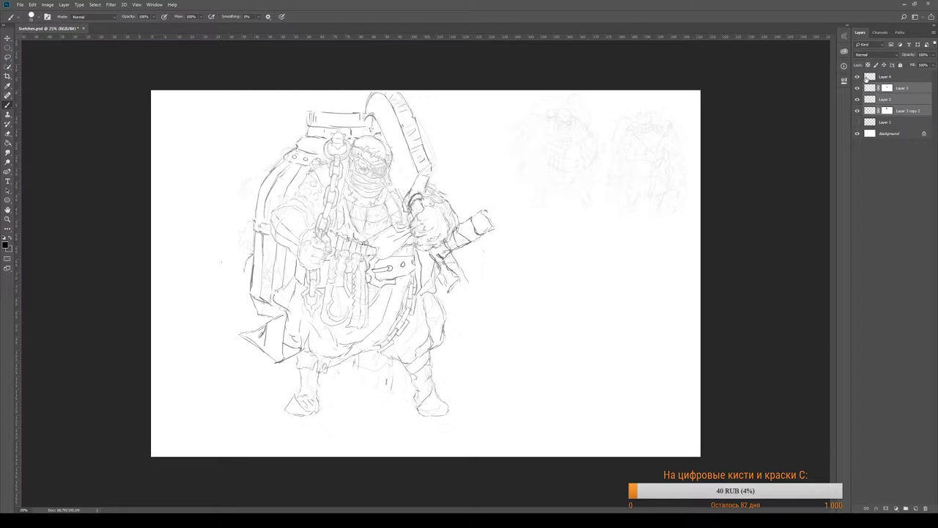
pyautogui.click(869, 77)
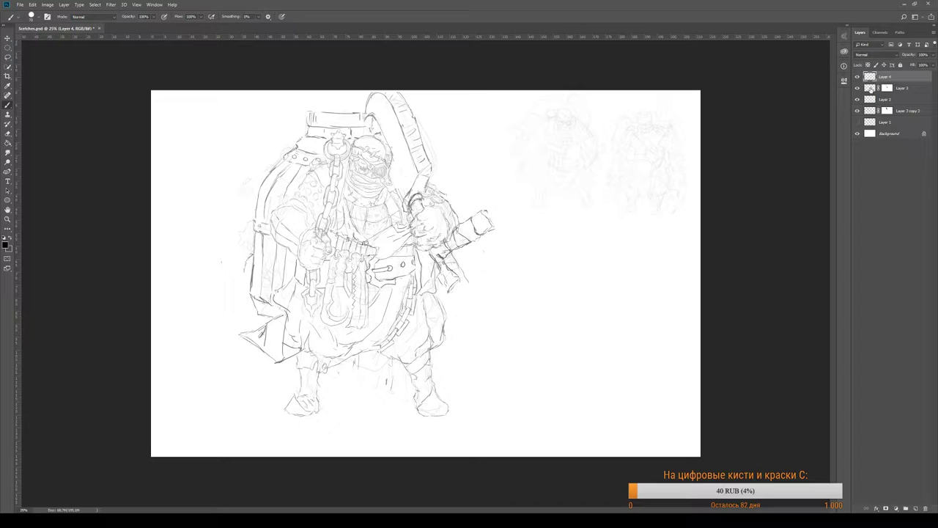
pyautogui.click(870, 88)
pyautogui.keyDown('shift'); pyautogui.click(872, 111); pyautogui.keyUp('shift')
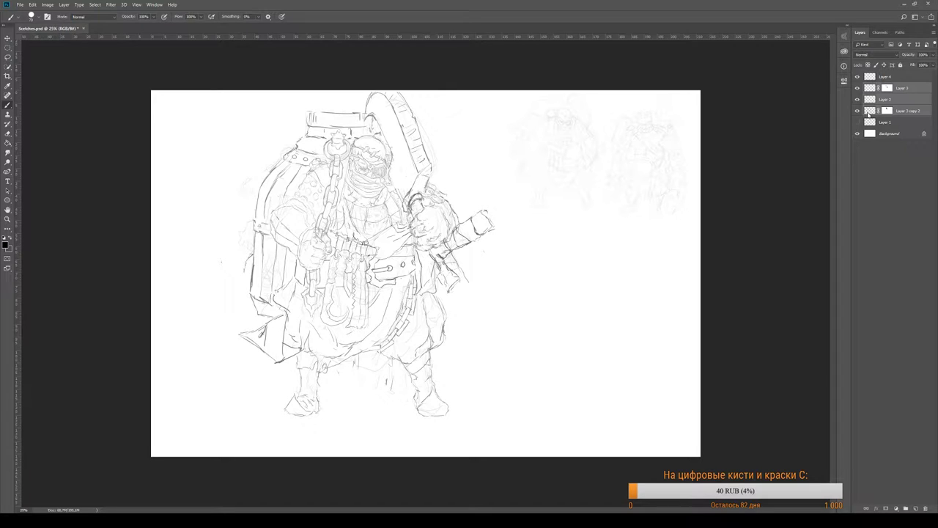
pyautogui.click(869, 79)
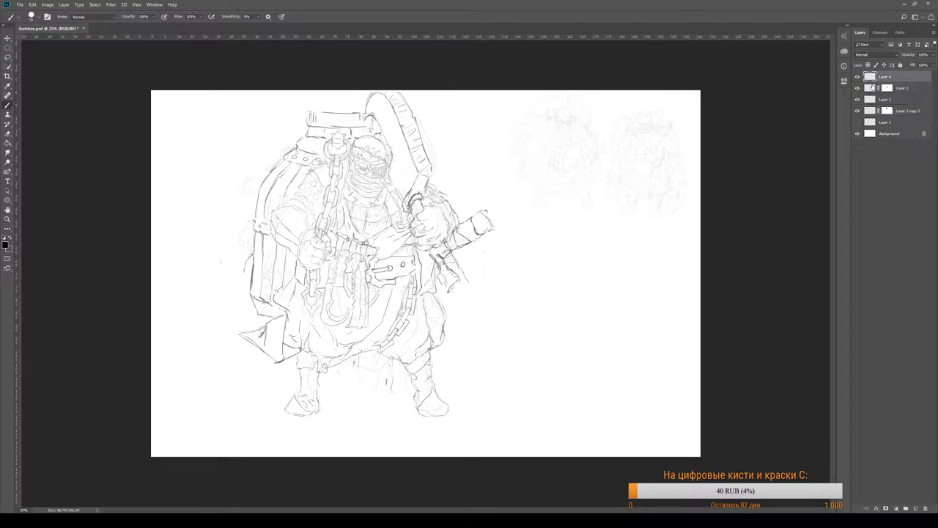
# - Merge the three sketch layers beneath Layer 4, including the two masked ones, into a single layer
pyautogui.click(871, 88)
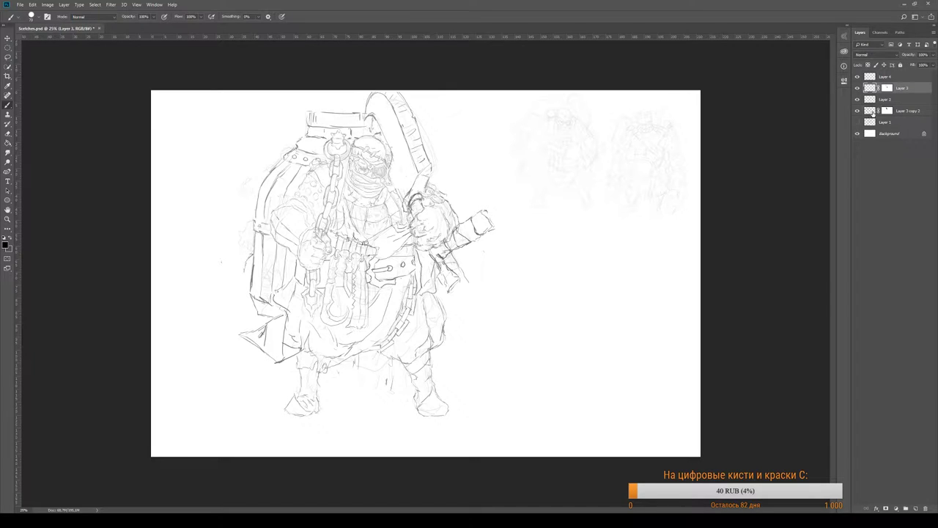
pyautogui.keyDown('shift'); pyautogui.click(872, 111); pyautogui.keyUp('shift')
pyautogui.hotkey('ctrl', 'e')
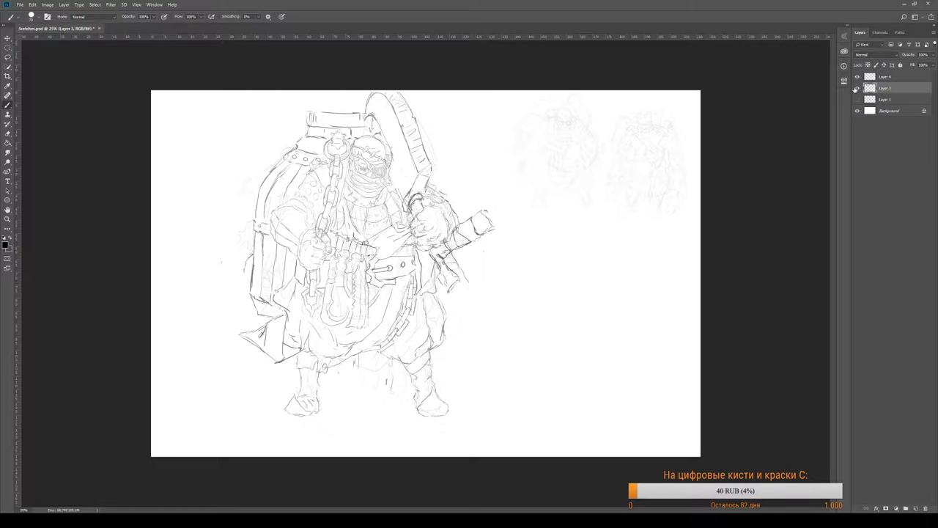
# - Lower the merged sketch layer's opacity to a faint guide and make Layer 4 active again
pyautogui.click(871, 77)
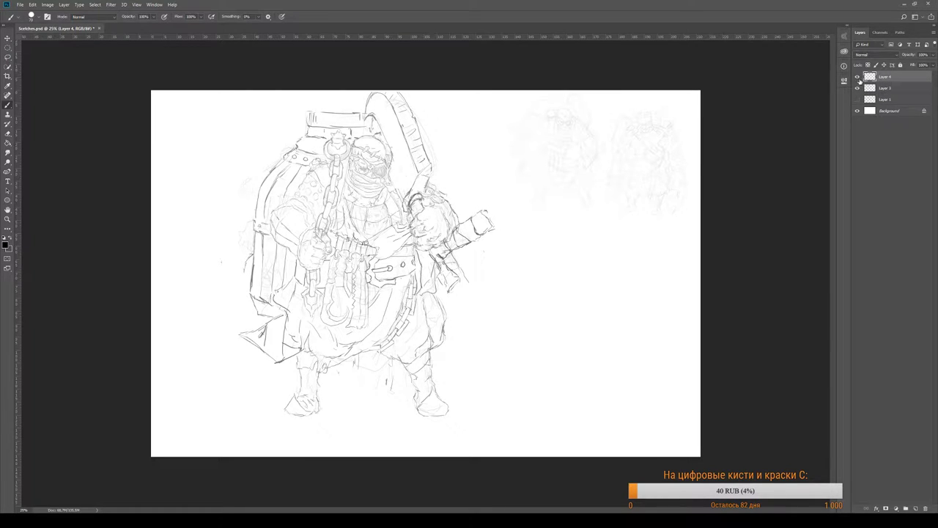
pyautogui.click(876, 88)
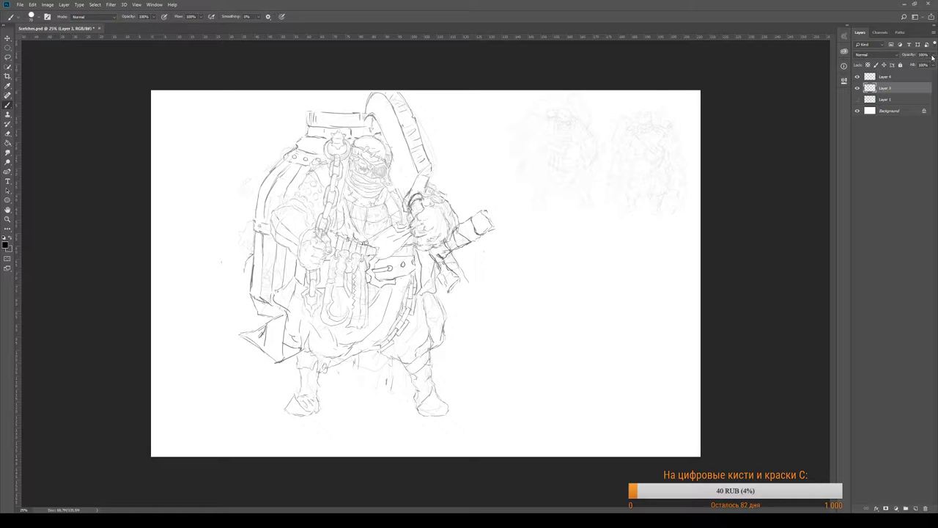
pyautogui.moveTo(932, 57); pyautogui.dragTo(911, 65)
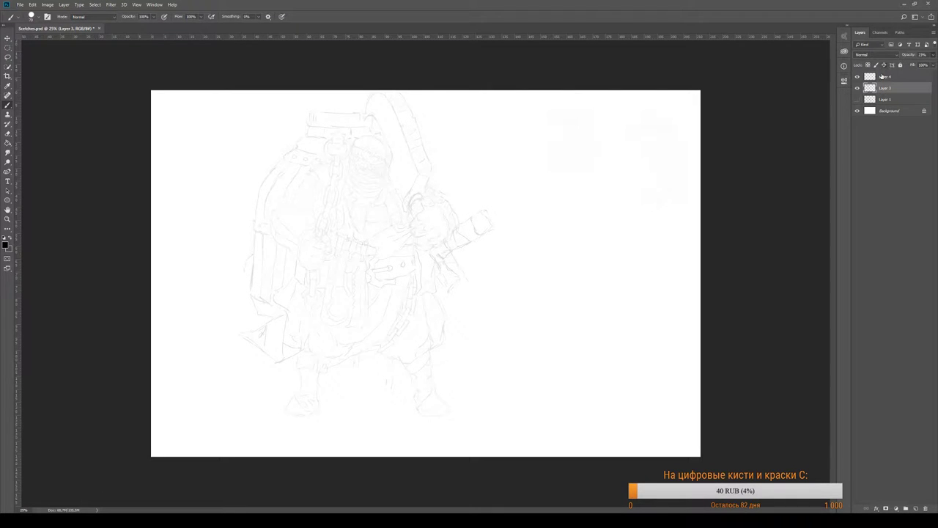
pyautogui.click(882, 77)
# - Draw the curled fingers of the fist gripping the sword on Layer 4 with a small brush
pyautogui.press('z')
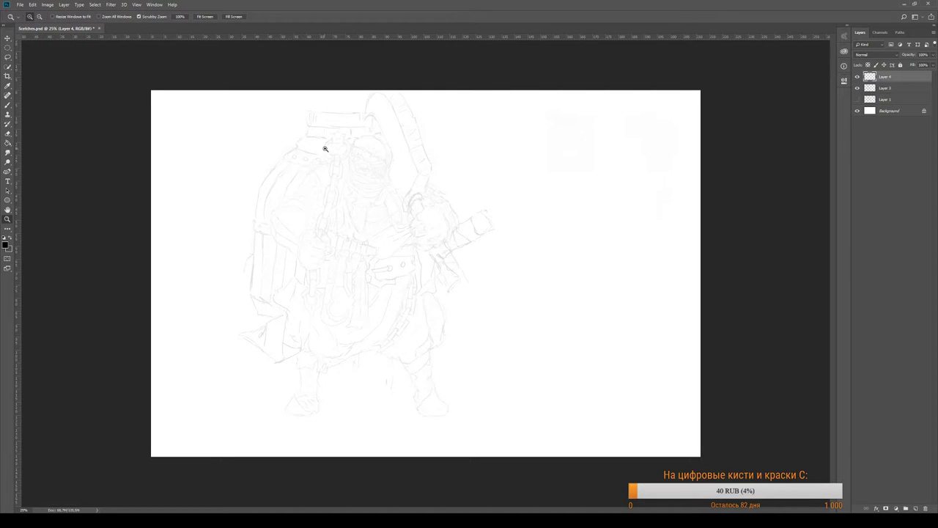
pyautogui.moveTo(325, 148); pyautogui.dragTo(350, 165)
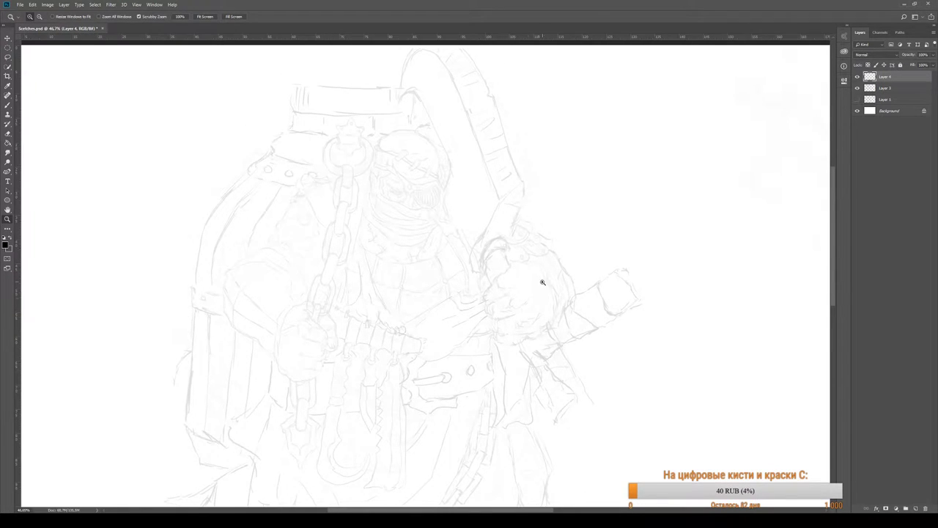
pyautogui.press('b')
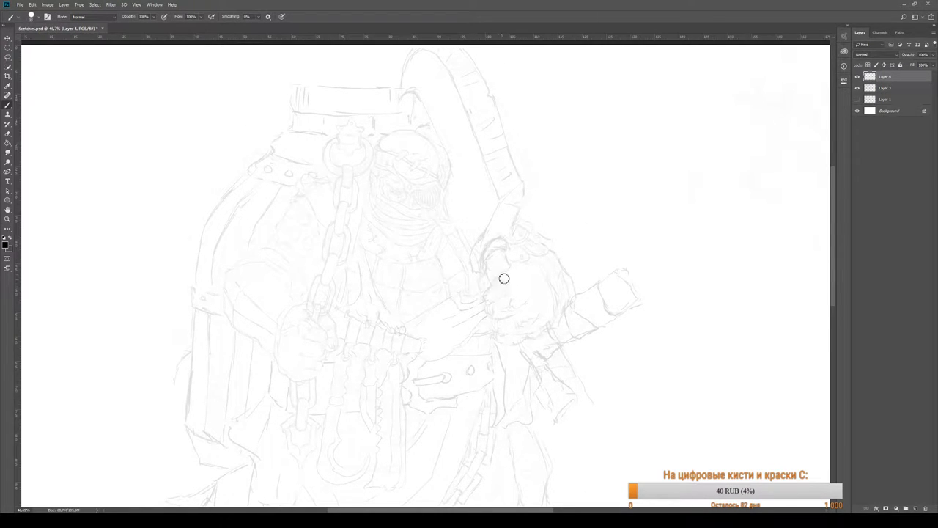
pyautogui.press('.')
pyautogui.moveTo(498, 281)
pyautogui.mouseDown()
pyautogui.moveTo(486, 295)
pyautogui.moveTo(509, 275)
pyautogui.mouseUp()
pyautogui.moveTo(509, 270); pyautogui.dragTo(498, 277)
pyautogui.moveTo(497, 293)
pyautogui.mouseDown()
pyautogui.moveTo(494, 280)
pyautogui.moveTo(488, 304)
pyautogui.mouseUp()
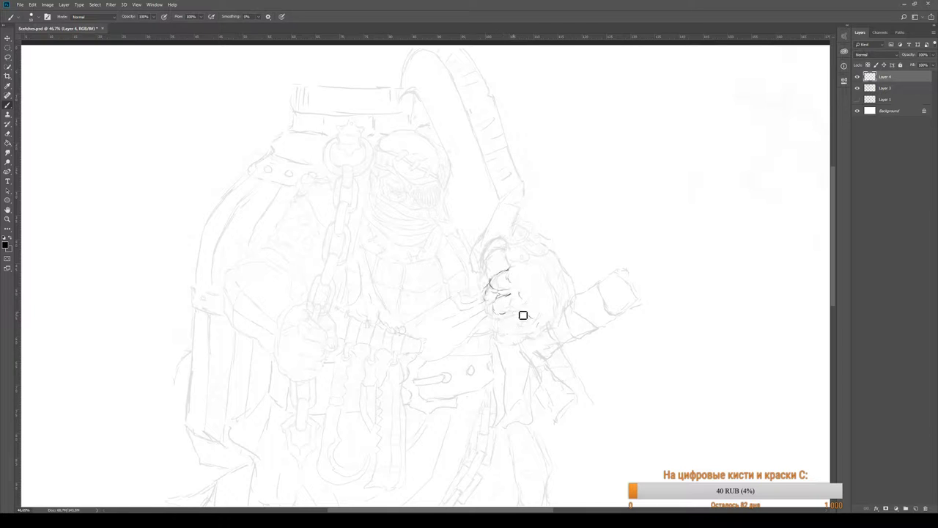
pyautogui.moveTo(521, 314); pyautogui.dragTo(492, 313)
# - Erase the newly drawn lower finger lines of the sword hand
pyautogui.press('z')
pyautogui.moveTo(503, 314)
pyautogui.mouseDown()
pyautogui.moveTo(475, 307)
pyautogui.moveTo(502, 300)
pyautogui.moveTo(493, 302)
pyautogui.mouseUp()
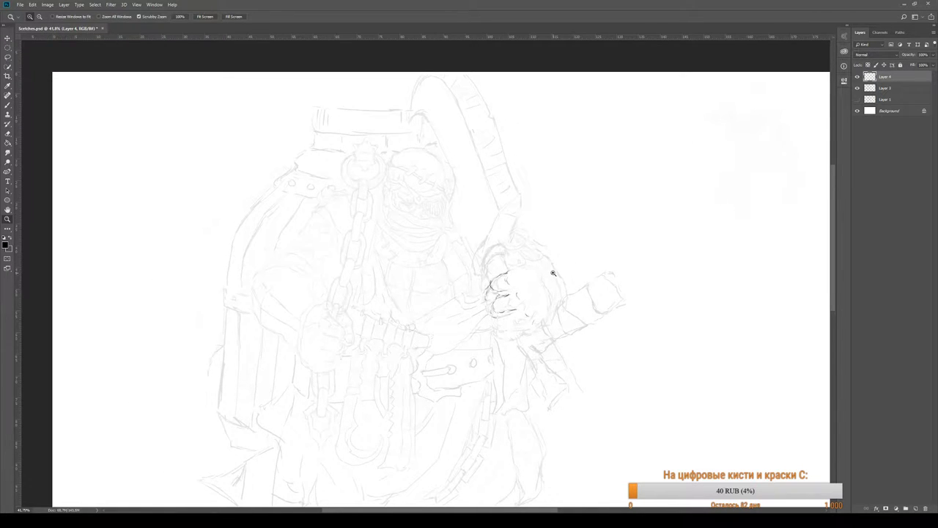
pyautogui.press('b')
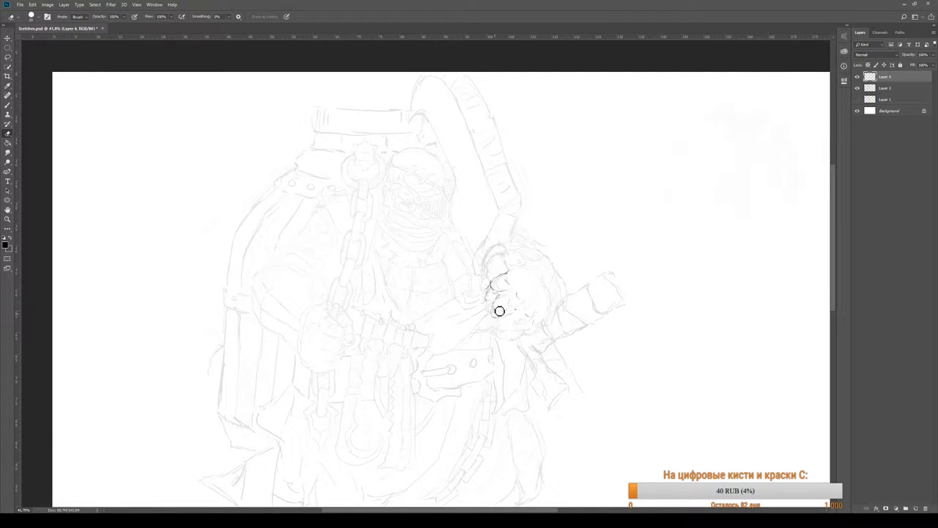
pyautogui.moveTo(500, 311)
pyautogui.mouseDown()
pyautogui.moveTo(500, 300)
pyautogui.moveTo(501, 312)
pyautogui.mouseUp()
# - Compare the drawing with the earlier sketches by toggling the visibility of Layer 1 and the merged layer
pyautogui.scroll(-1, 560, 322)
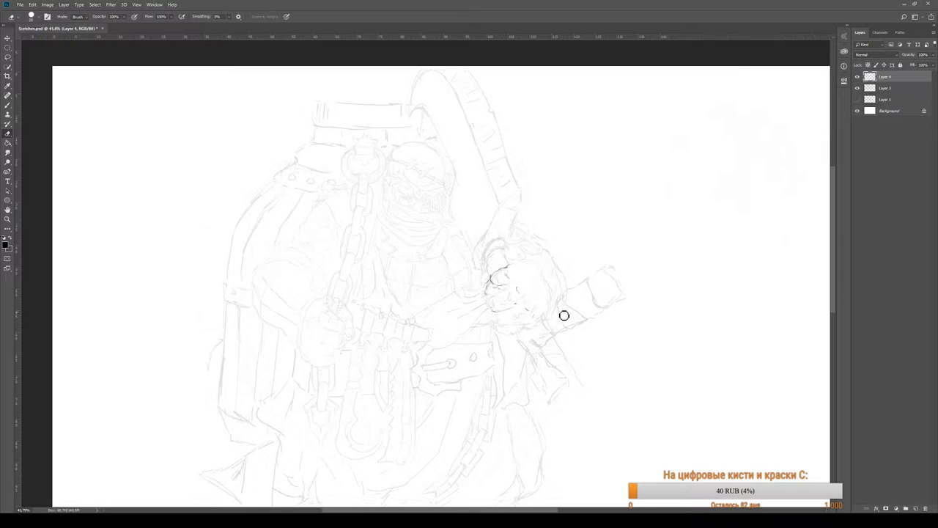
pyautogui.scroll(-1, 565, 313)
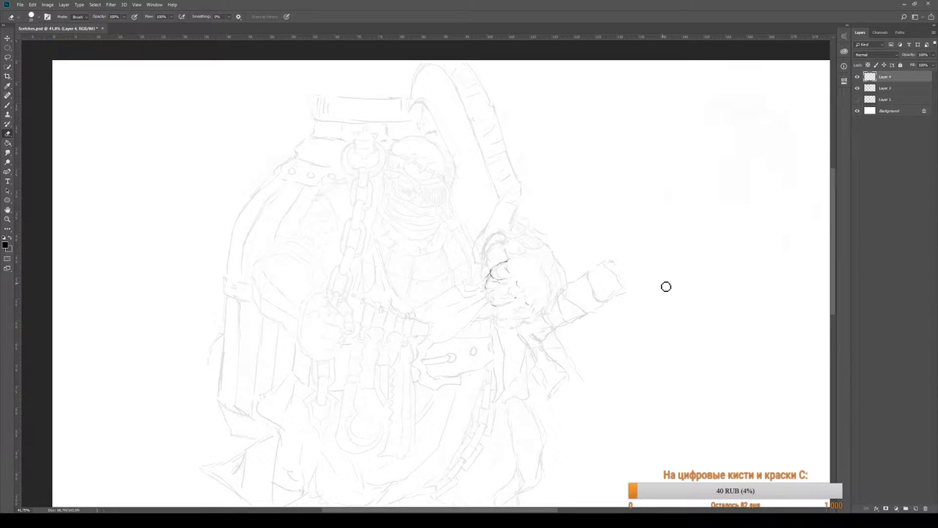
pyautogui.click(858, 99)
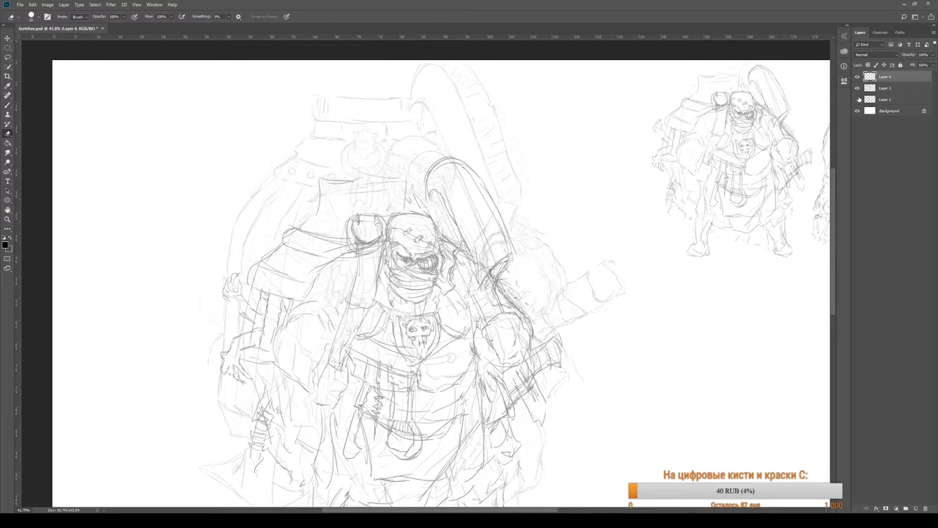
pyautogui.click(858, 99)
pyautogui.click(858, 88)
pyautogui.click(858, 88)
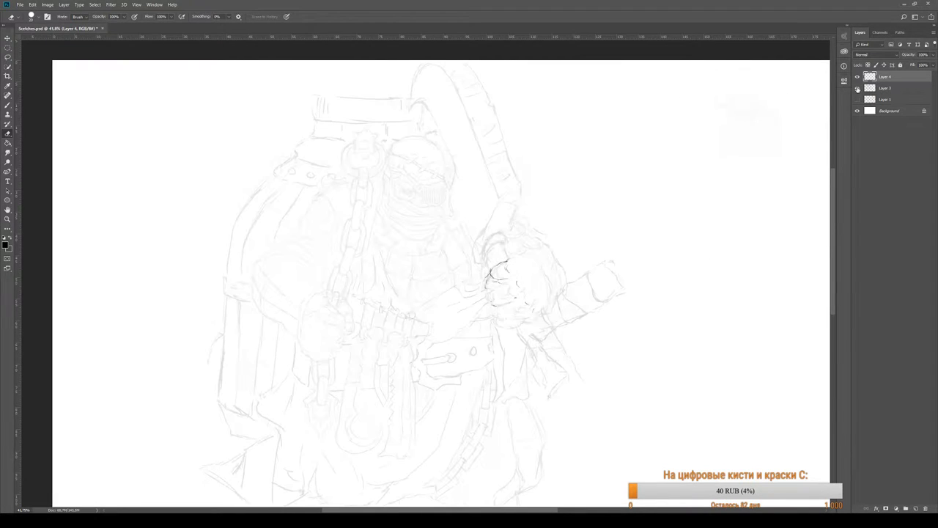
# - Redraw the upper finger contours of the sword hand with short brush strokes
pyautogui.scroll(-1, 624, 288)
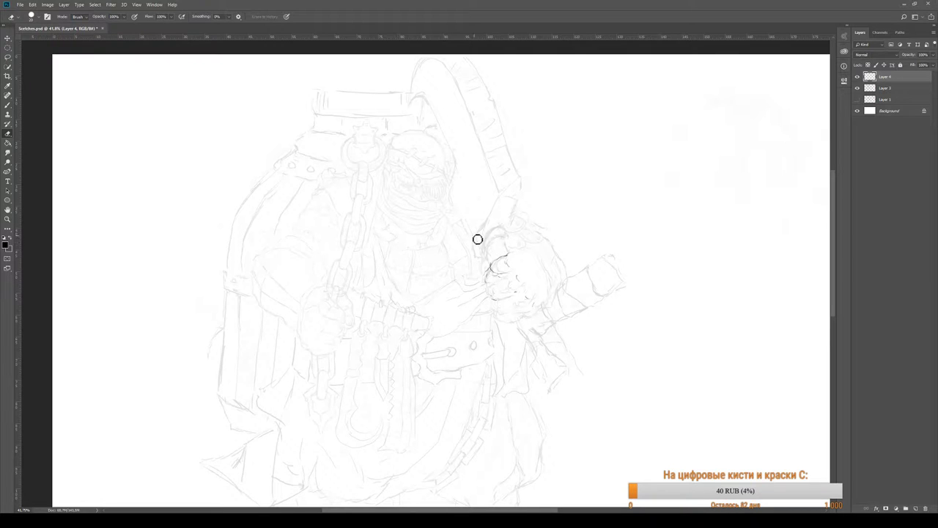
pyautogui.press('b')
pyautogui.moveTo(516, 257); pyautogui.dragTo(516, 270)
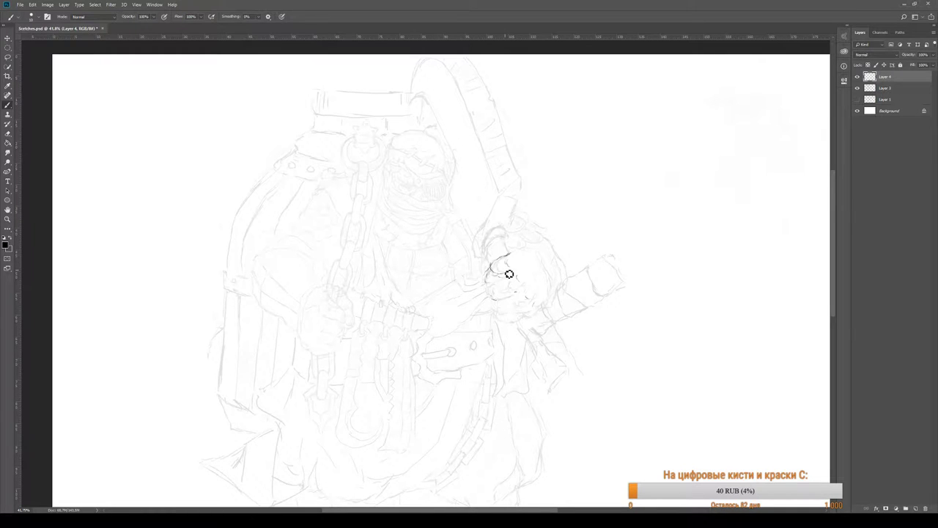
pyautogui.moveTo(506, 264); pyautogui.dragTo(501, 272)
# - Draw the remaining lower fingers and the underside of the fist around the sword grip
pyautogui.scroll(-2, 506, 286)
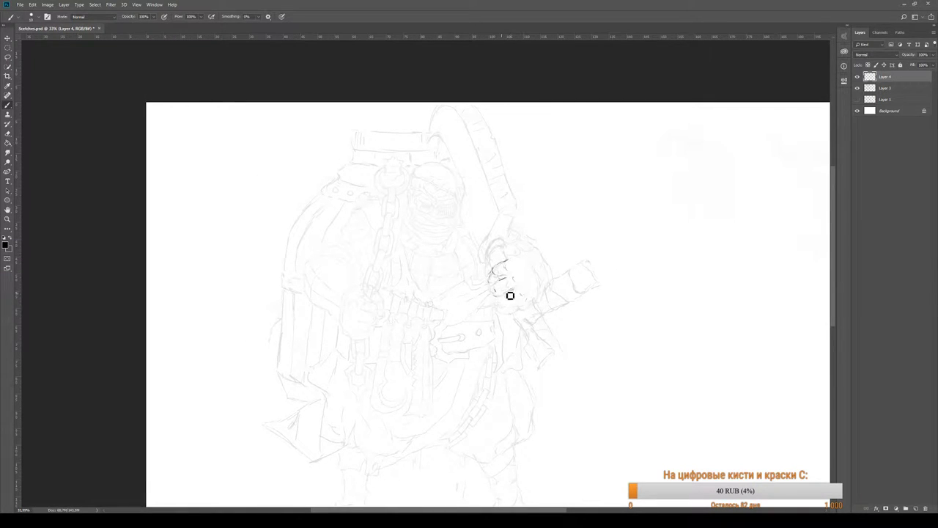
pyautogui.moveTo(510, 296)
pyautogui.mouseDown()
pyautogui.moveTo(505, 307)
pyautogui.moveTo(521, 308)
pyautogui.mouseUp()
pyautogui.moveTo(521, 310); pyautogui.dragTo(521, 284)
pyautogui.moveTo(500, 285)
pyautogui.mouseDown()
pyautogui.moveTo(490, 276)
pyautogui.moveTo(494, 288)
pyautogui.moveTo(503, 277)
pyautogui.moveTo(497, 297)
pyautogui.moveTo(509, 310)
pyautogui.mouseUp()
pyautogui.moveTo(510, 261)
pyautogui.mouseDown()
pyautogui.moveTo(521, 256)
pyautogui.moveTo(515, 264)
pyautogui.mouseUp()
# - Clean up the first knuckle with the eraser and draw the knuckle line and back of the fist
pyautogui.press('e')
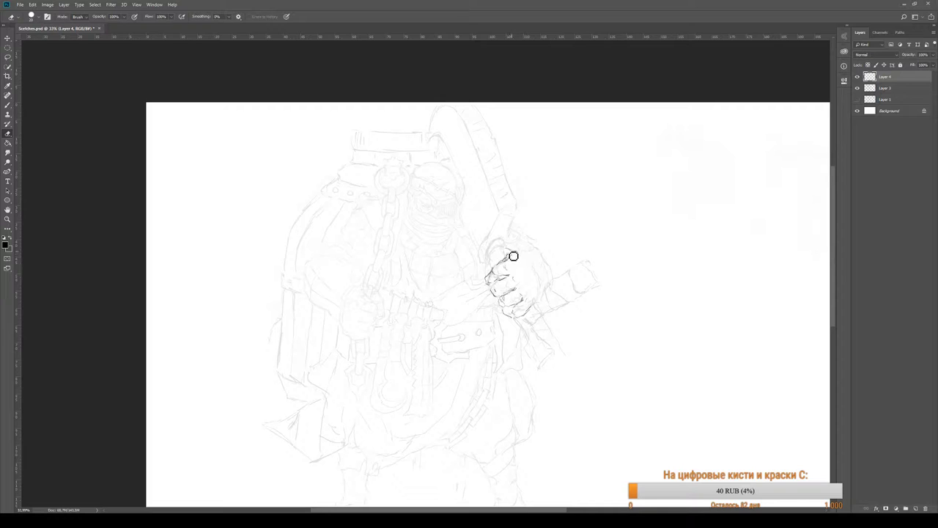
pyautogui.moveTo(509, 266); pyautogui.dragTo(509, 258)
pyautogui.press('b')
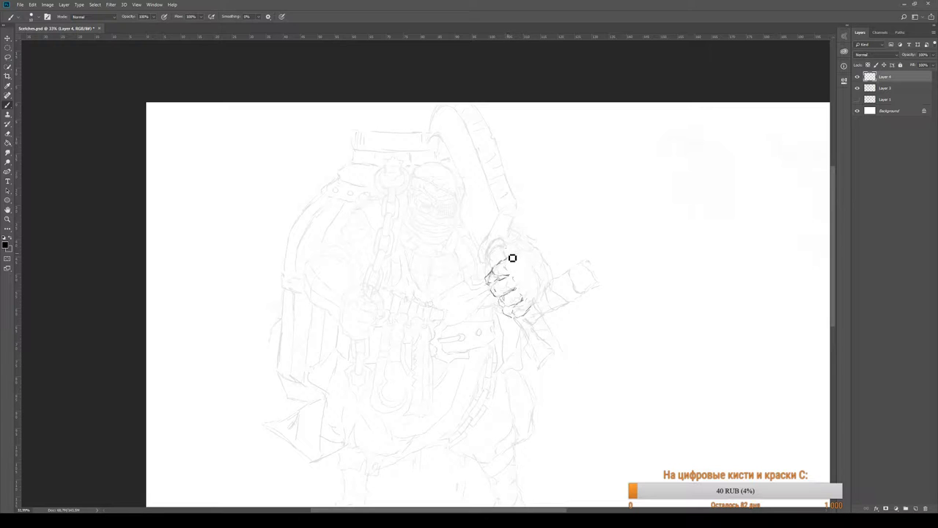
pyautogui.moveTo(508, 255); pyautogui.dragTo(529, 268)
pyautogui.moveTo(484, 282)
pyautogui.mouseDown()
pyautogui.moveTo(484, 274)
pyautogui.moveTo(488, 288)
pyautogui.mouseUp()
pyautogui.moveTo(517, 258); pyautogui.dragTo(509, 297)
# - Erase and redraw the lowest fingers of the fist with sharper, more angular contours
pyautogui.press('e')
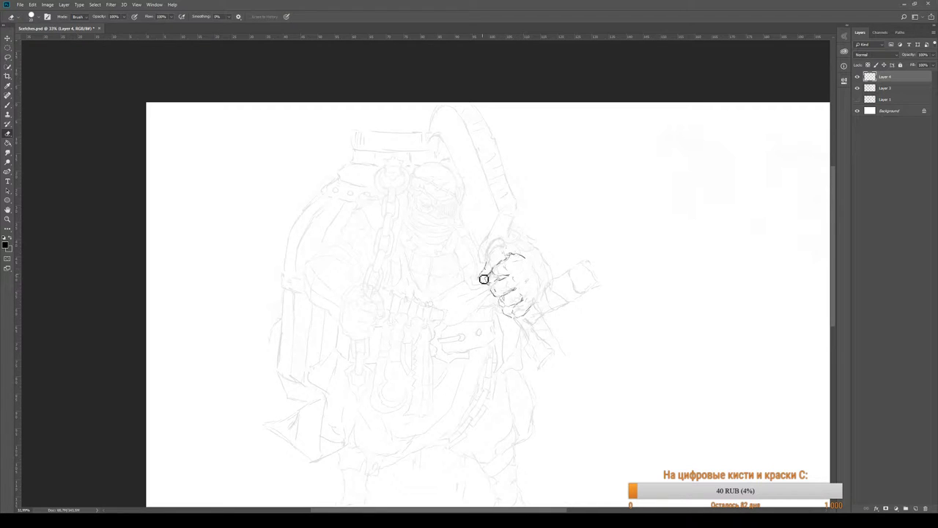
pyautogui.press('b')
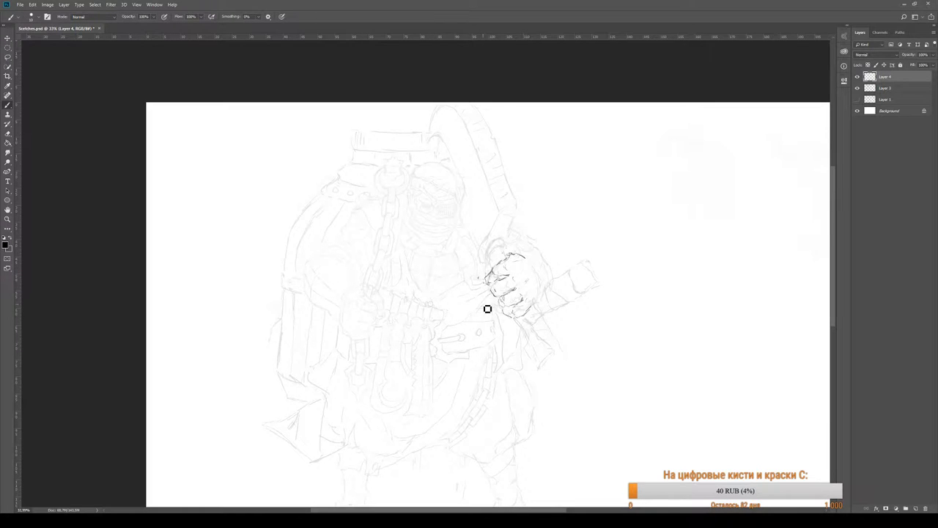
pyautogui.press('e')
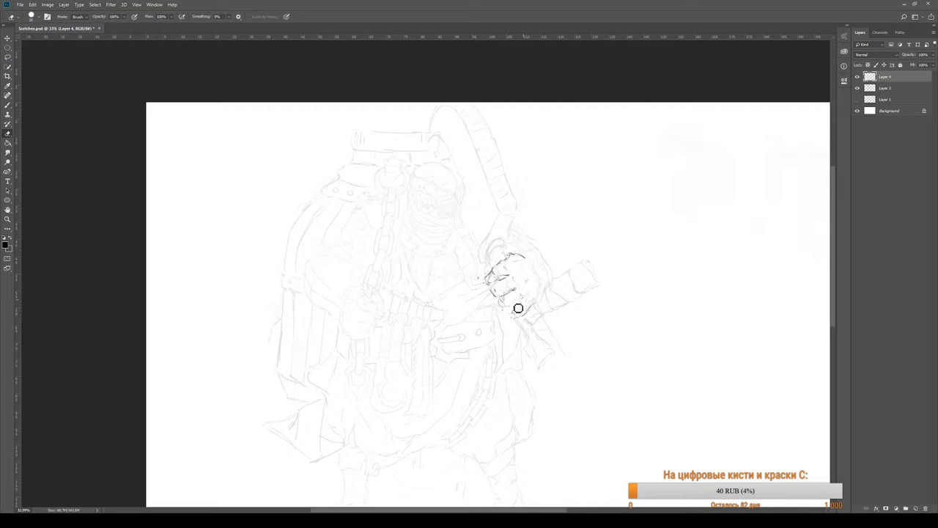
pyautogui.press('b')
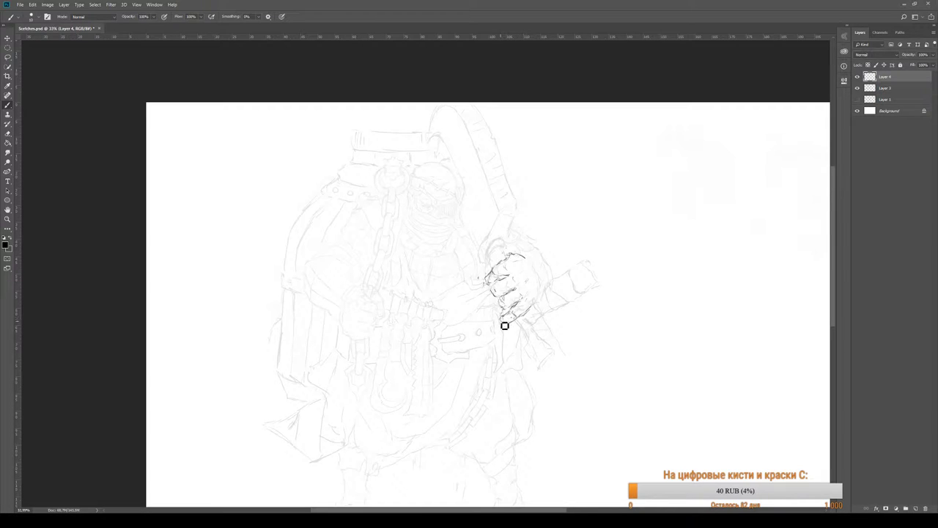
# - Draw the cuff around the wrist behind the sword hand
pyautogui.press('e')
pyautogui.press('b')
pyautogui.moveTo(557, 269); pyautogui.dragTo(555, 251)
pyautogui.moveTo(531, 240); pyautogui.dragTo(560, 255)
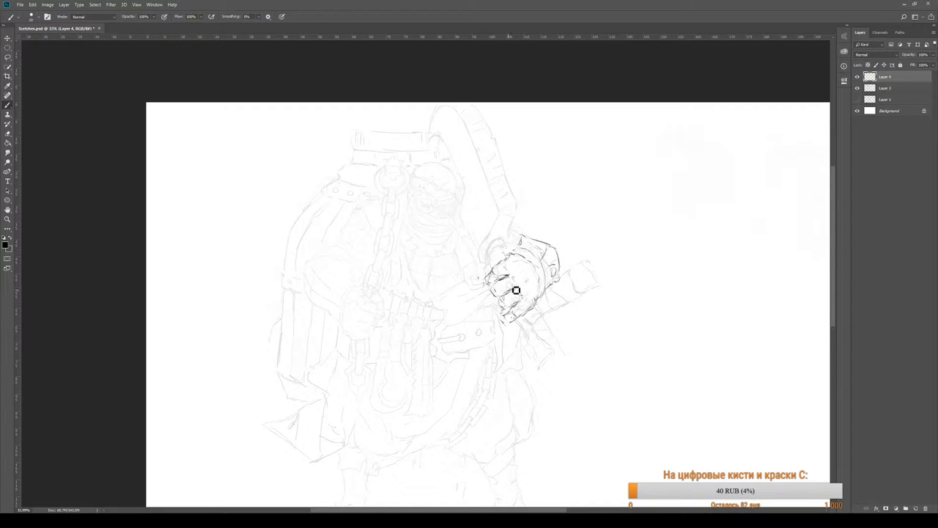
# - Refine the fist's finger contours by alternately erasing and redrawing darker lines between the fingers
pyautogui.press('e')
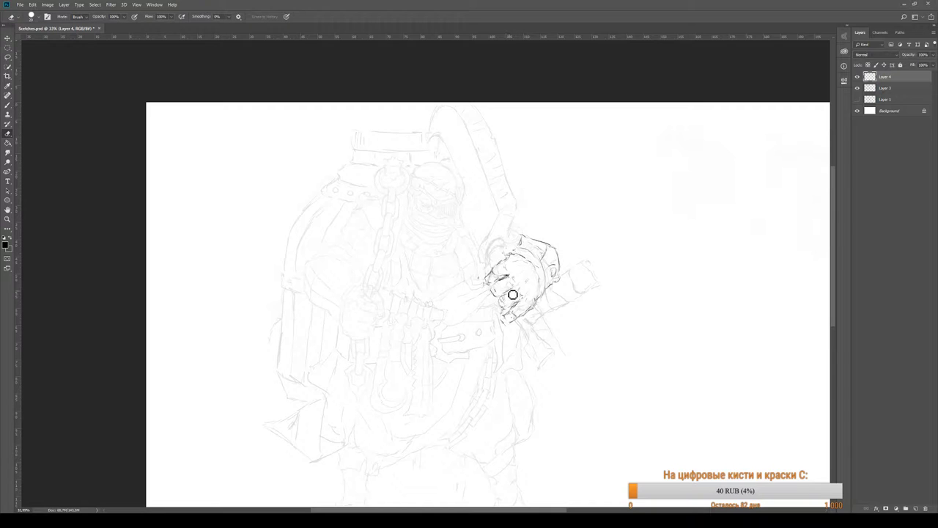
pyautogui.press('b')
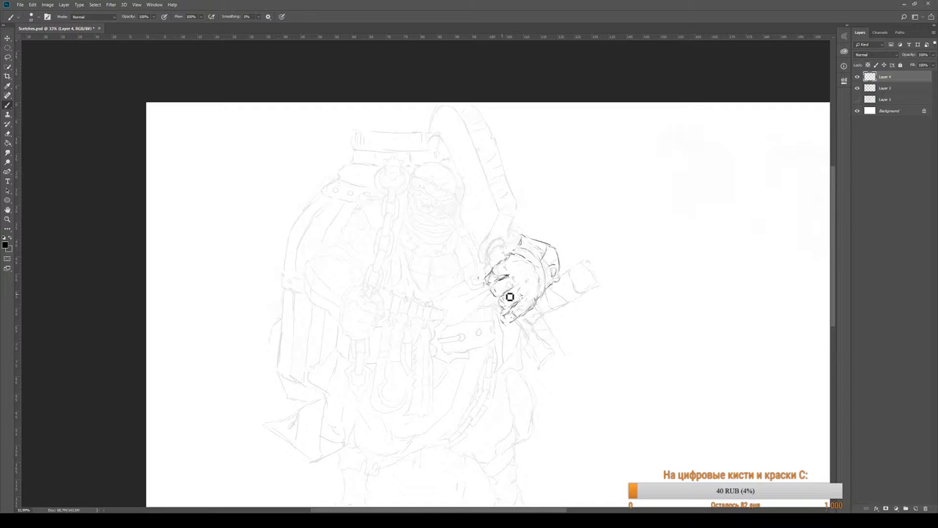
pyautogui.moveTo(503, 304); pyautogui.dragTo(503, 307)
pyautogui.press('e')
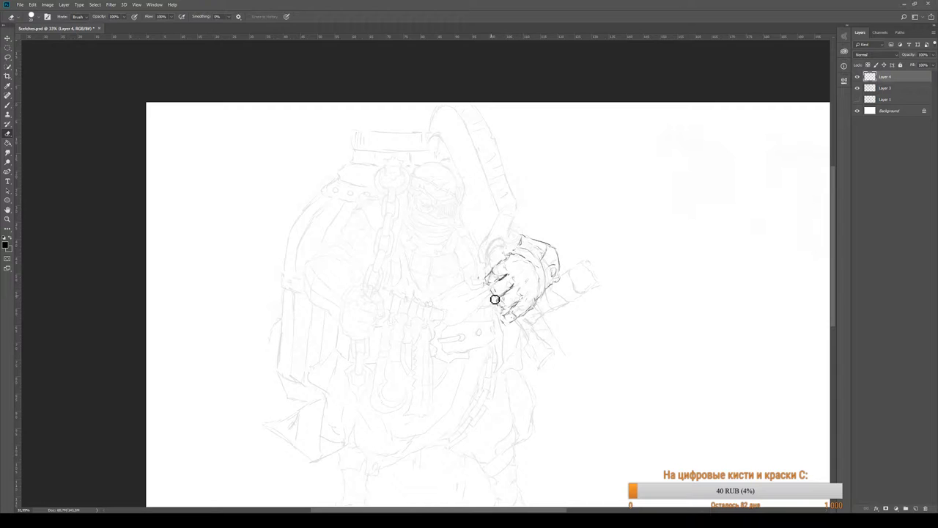
pyautogui.press('b')
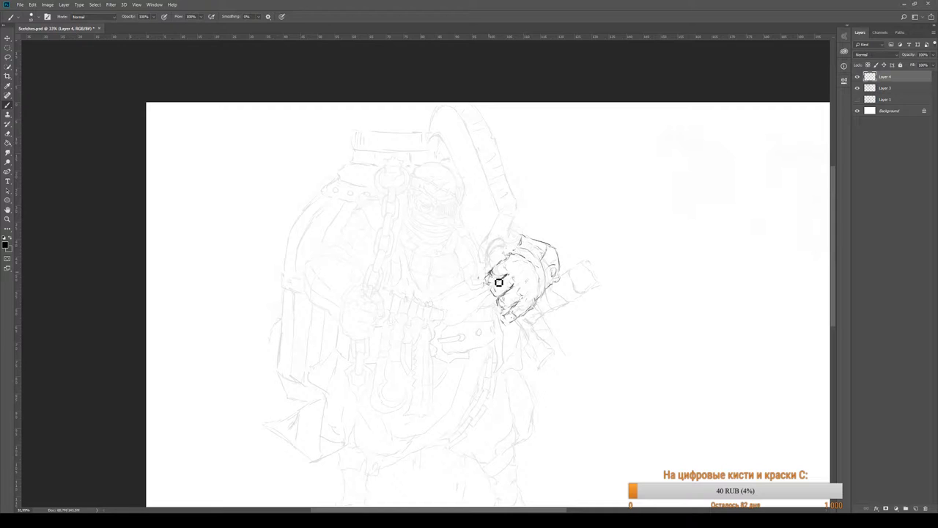
pyautogui.moveTo(498, 282)
pyautogui.mouseDown()
pyautogui.moveTo(492, 275)
pyautogui.moveTo(491, 292)
pyautogui.mouseUp()
pyautogui.press('w')
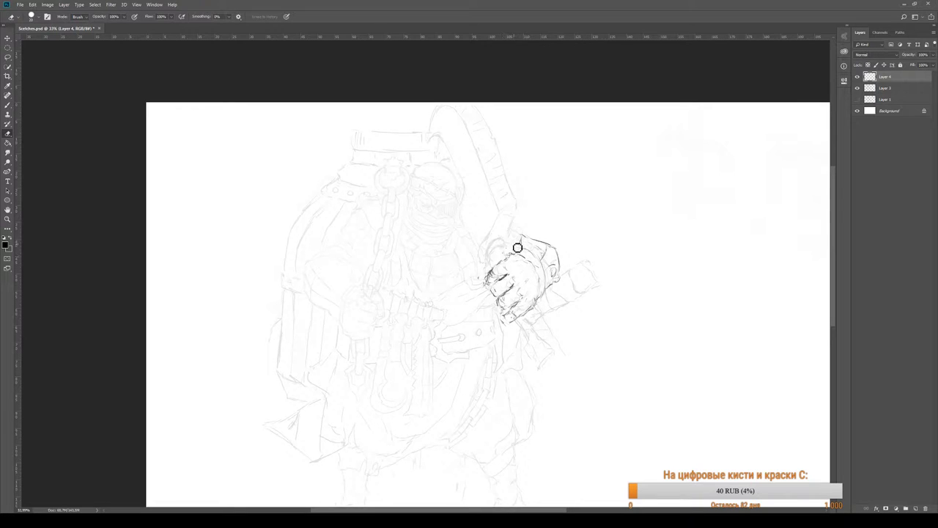
# - Lasso the drawn fingers and fist on Layer 4, delete them while keeping the cuff, and clear the selection
pyautogui.press('l')
pyautogui.moveTo(519, 213)
pyautogui.mouseDown()
pyautogui.moveTo(475, 269)
pyautogui.moveTo(487, 343)
pyautogui.moveTo(532, 323)
pyautogui.moveTo(541, 272)
pyautogui.moveTo(487, 253)
pyautogui.mouseUp()
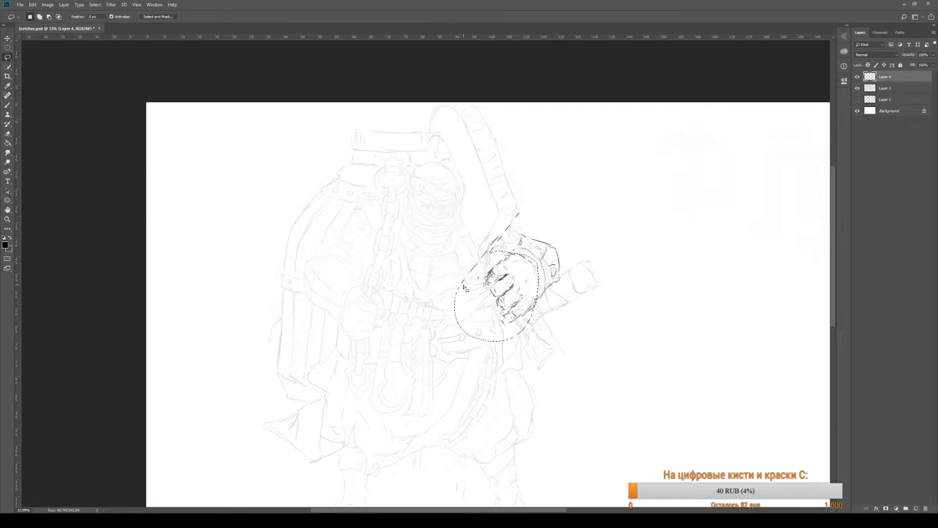
pyautogui.press('Delete')
pyautogui.press('b')
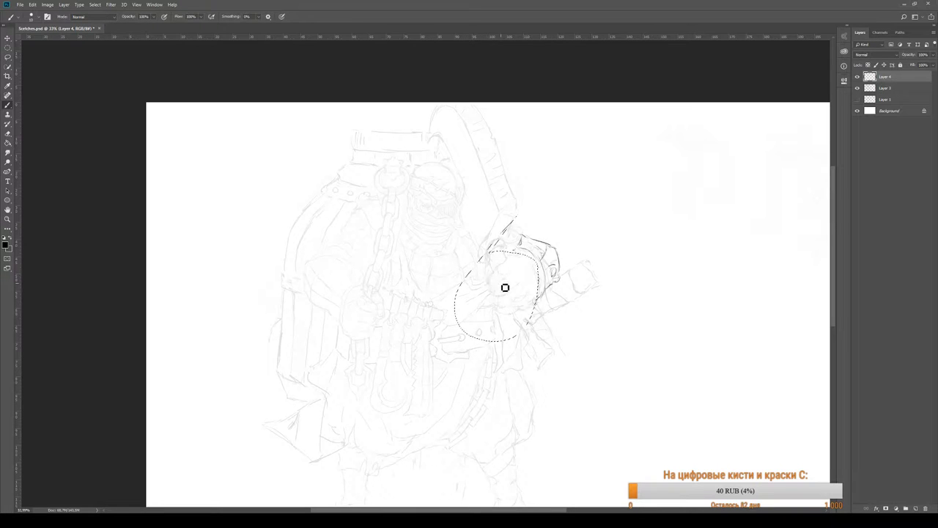
pyautogui.press('l')
pyautogui.moveTo(502, 281); pyautogui.dragTo(501, 283)
pyautogui.press('b')
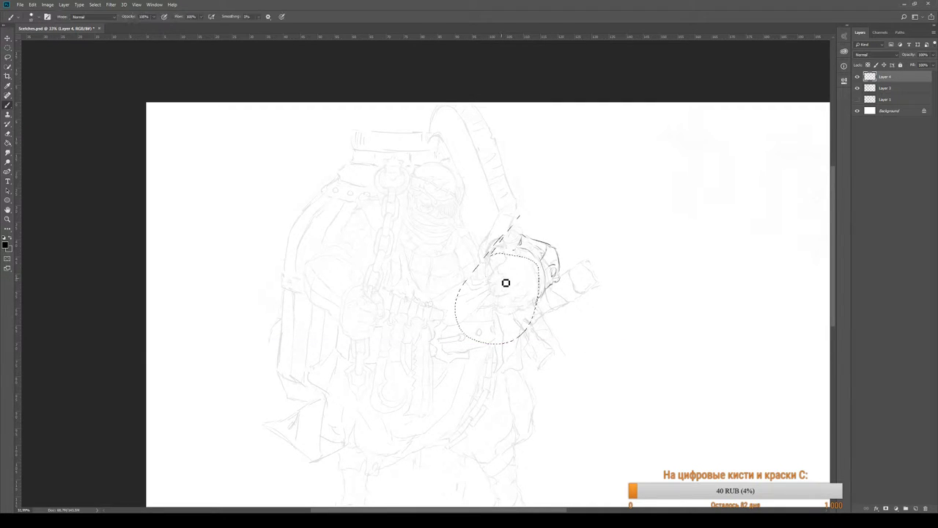
pyautogui.press('l')
pyautogui.press('b')
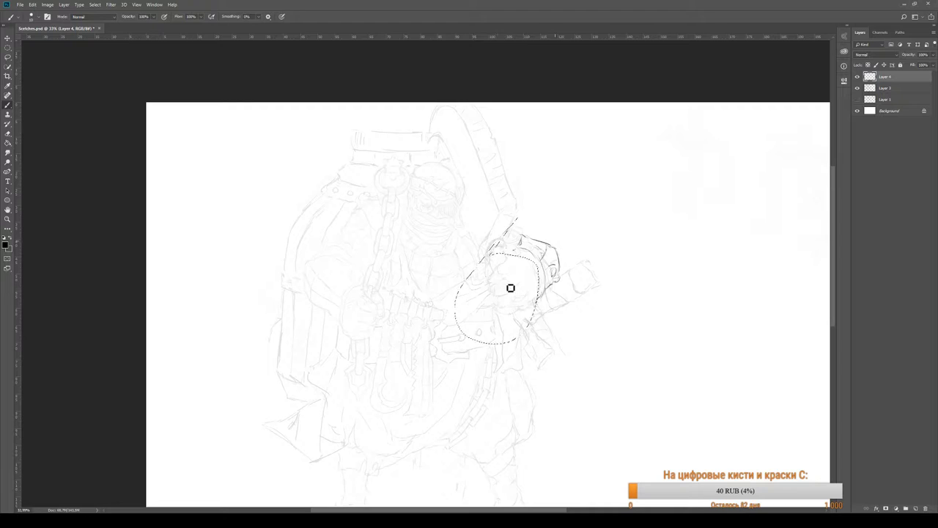
pyautogui.press('l')
pyautogui.hotkey('ctrl', 'd')
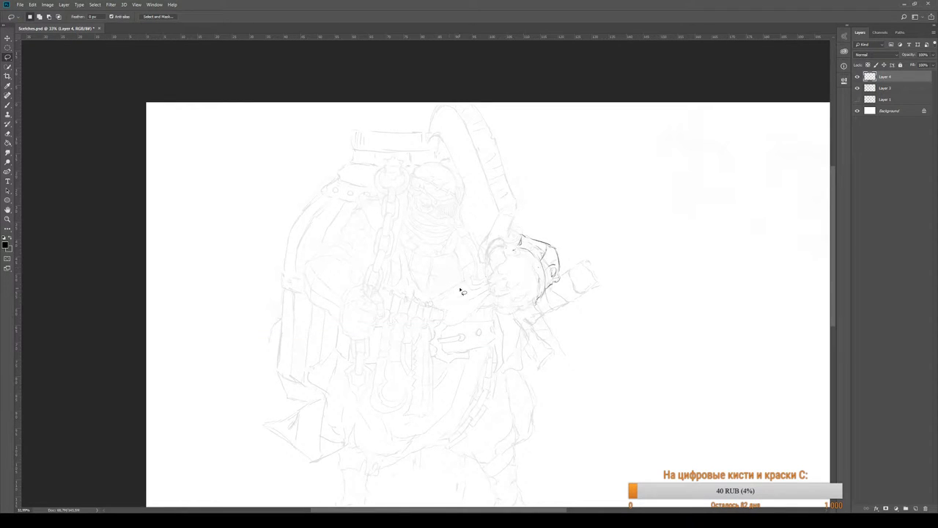
# - Redraw the fist's fingers on Layer 4 with the Brush and flip the canvas view horizontally
pyautogui.press('b')
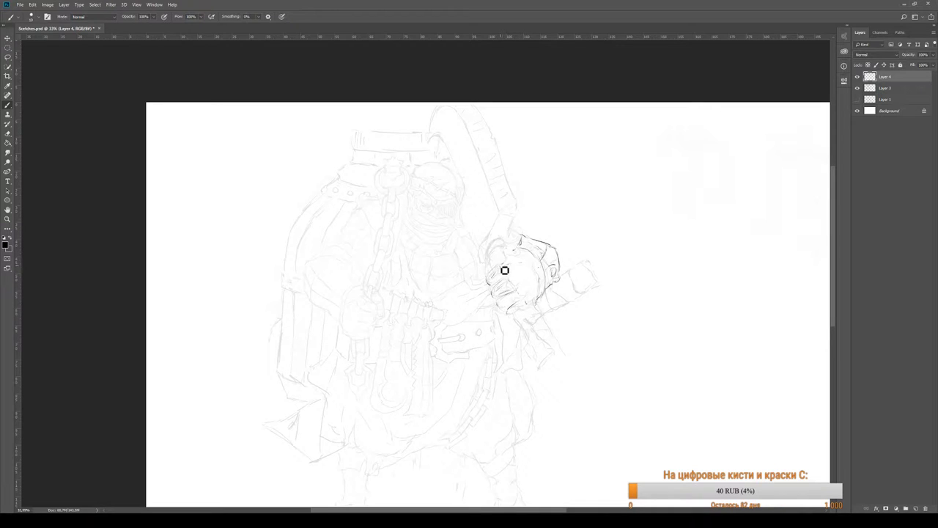
pyautogui.moveTo(510, 292); pyautogui.dragTo(538, 274)
pyautogui.hotkey('ctrl', 'shift', 'h')
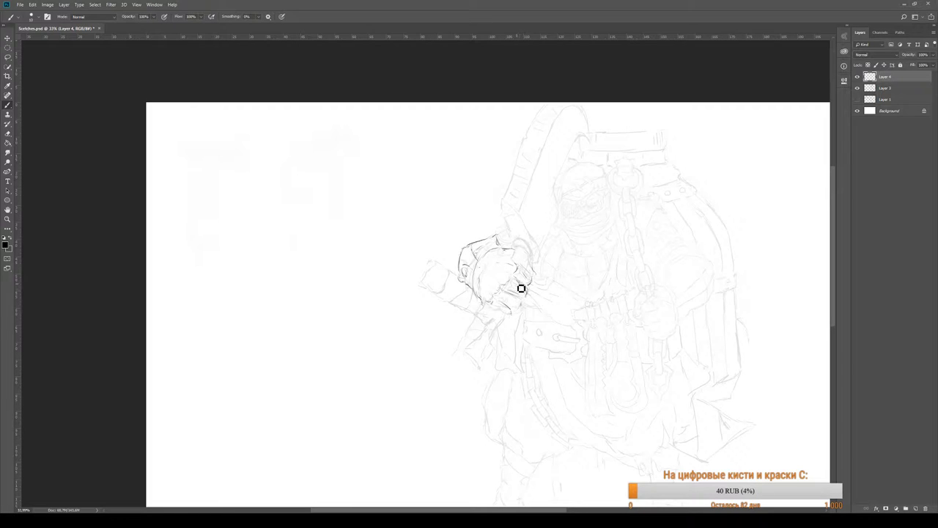
# - Rework the mirrored fist's finger outlines by alternately erasing and redrawing the lines between the fingers
pyautogui.press('e')
pyautogui.press('b')
pyautogui.press('e')
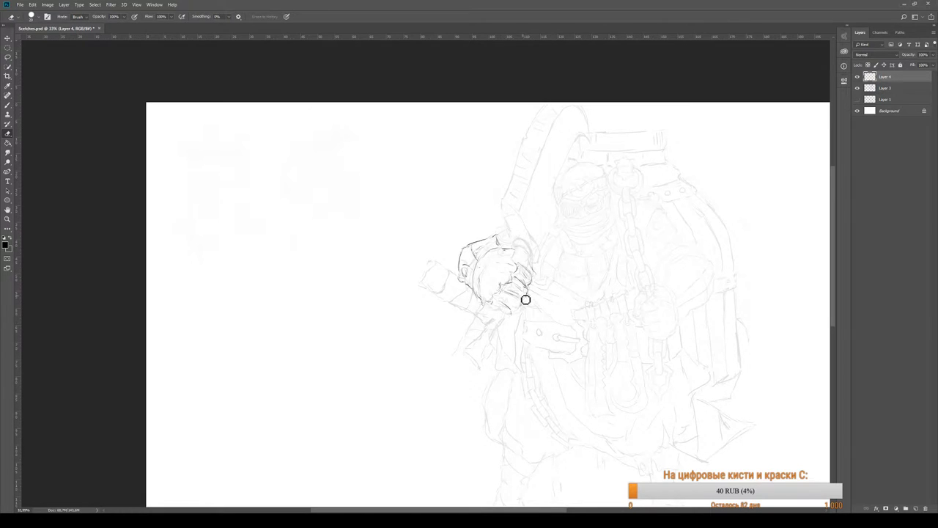
pyautogui.press('b')
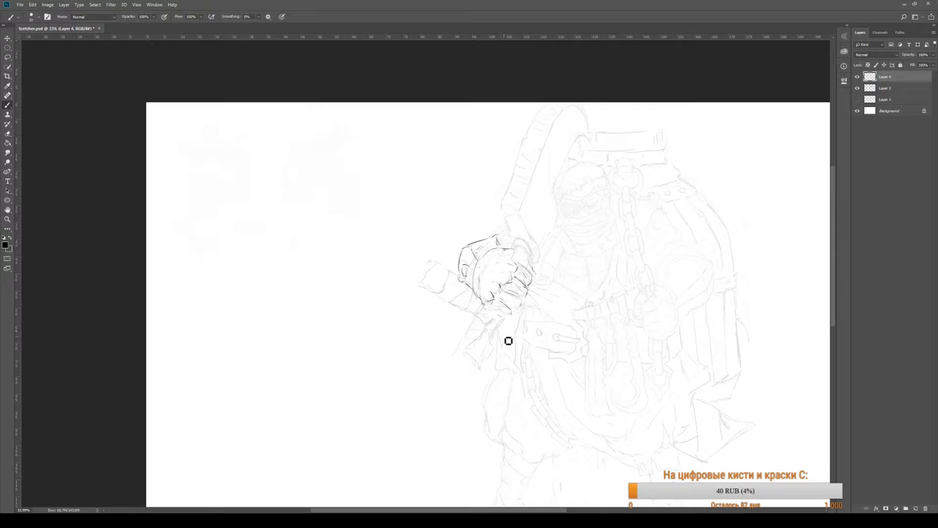
pyautogui.press(']')
pyautogui.press('e')
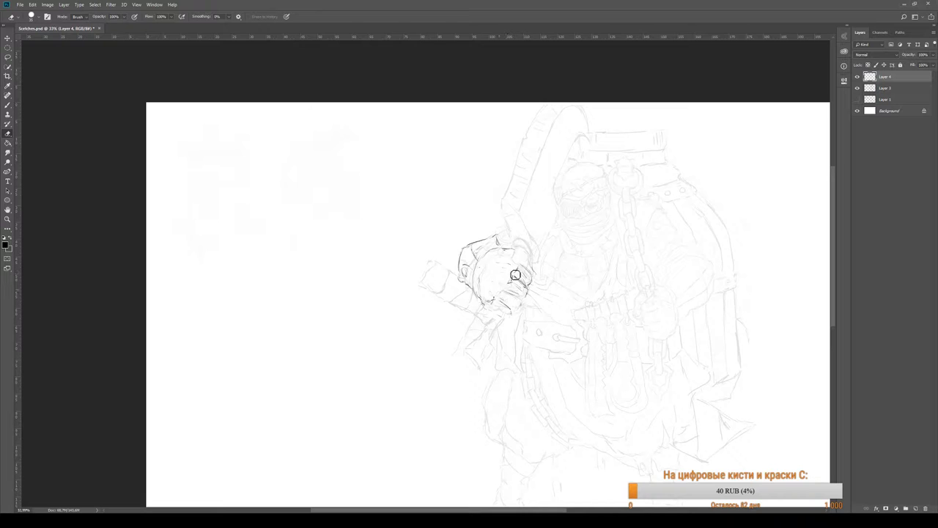
pyautogui.press('b')
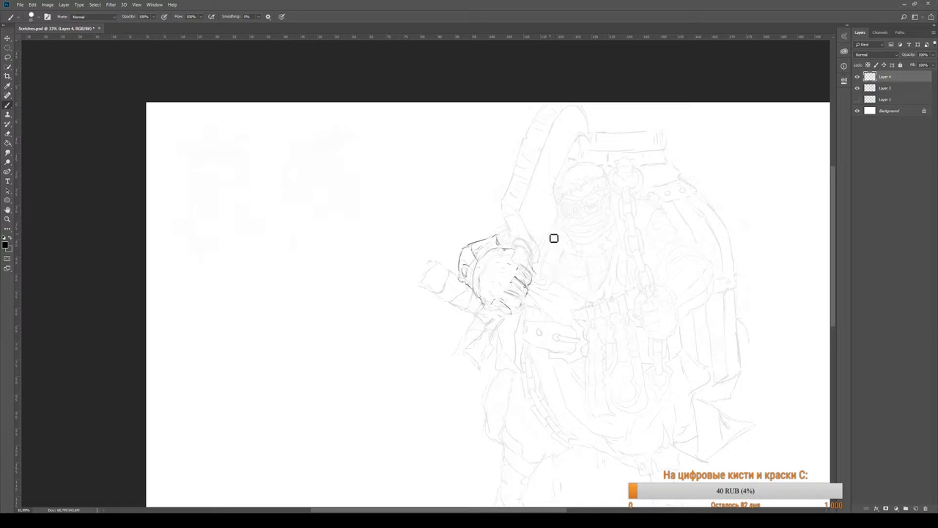
# - Try another finger stroke, then erase the finger lines and the lower edge of the fist
pyautogui.press('.')
pyautogui.press('x')
pyautogui.moveTo(523, 277); pyautogui.dragTo(519, 283)
pyautogui.press('e')
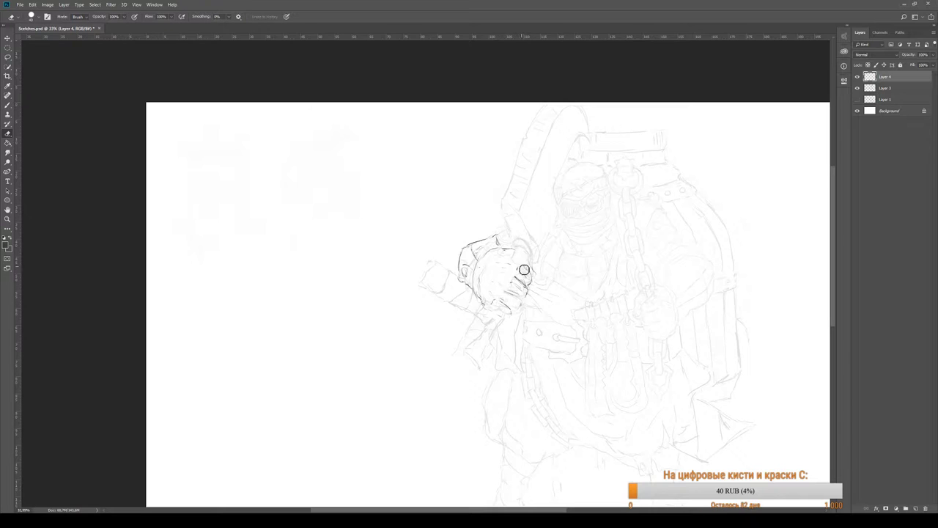
pyautogui.moveTo(501, 300)
pyautogui.mouseDown()
pyautogui.moveTo(520, 295)
pyautogui.moveTo(524, 266)
pyautogui.moveTo(494, 283)
pyautogui.moveTo(488, 314)
pyautogui.mouseUp()
# - Draw the sword handle as a straight cylinder slanting down from the fist, with a curved end
pyautogui.press('b')
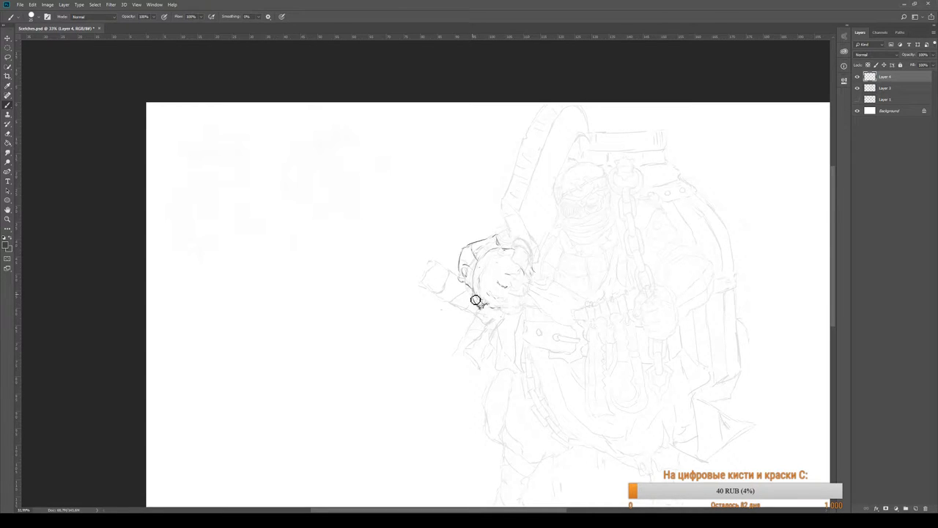
pyautogui.moveTo(473, 294); pyautogui.dragTo(494, 307)
pyautogui.moveTo(474, 294)
pyautogui.mouseDown()
pyautogui.moveTo(480, 271)
pyautogui.moveTo(489, 312)
pyautogui.mouseUp()
pyautogui.moveTo(483, 312)
pyautogui.mouseDown()
pyautogui.moveTo(455, 352)
pyautogui.moveTo(504, 316)
pyautogui.moveTo(479, 364)
pyautogui.mouseUp()
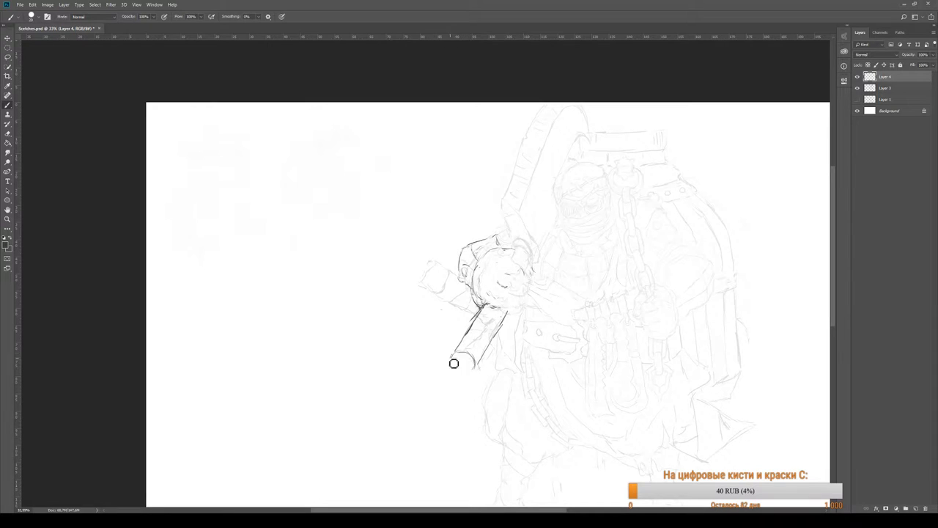
pyautogui.moveTo(455, 351); pyautogui.dragTo(472, 364)
# - Undo the last strokes at the handle's end and draw a collar with a rounded pommel and small tip
pyautogui.press('w')
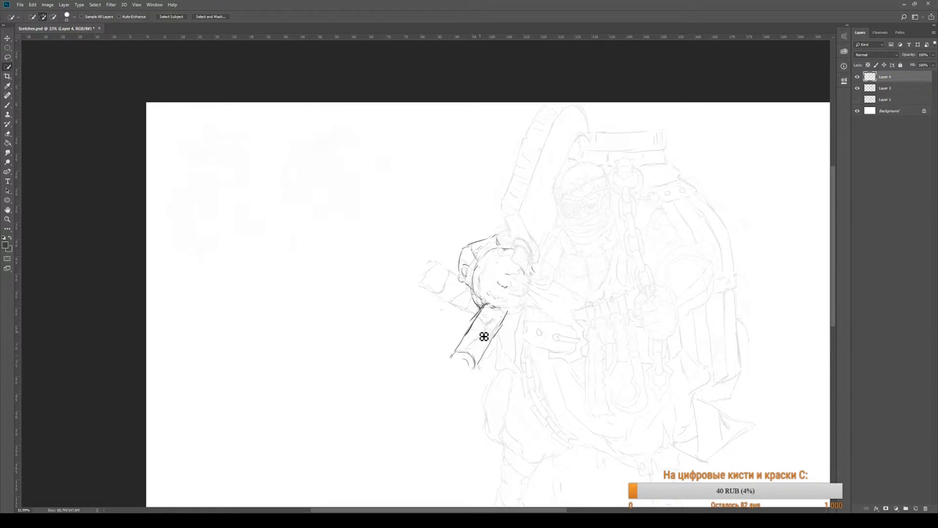
pyautogui.press('b')
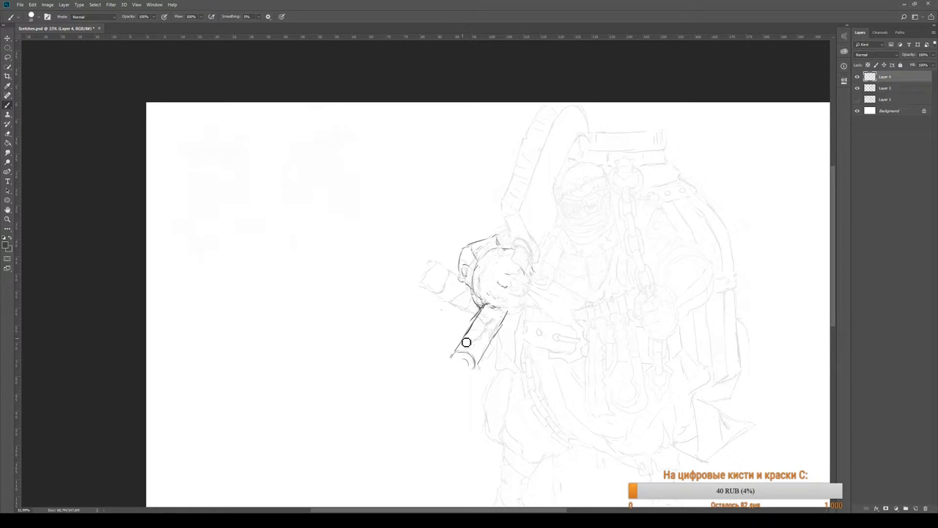
pyautogui.hotkey('ctrl', 'z')
pyautogui.hotkey('ctrl', 'z')
pyautogui.moveTo(472, 370); pyautogui.dragTo(476, 371)
pyautogui.moveTo(460, 373); pyautogui.dragTo(471, 372)
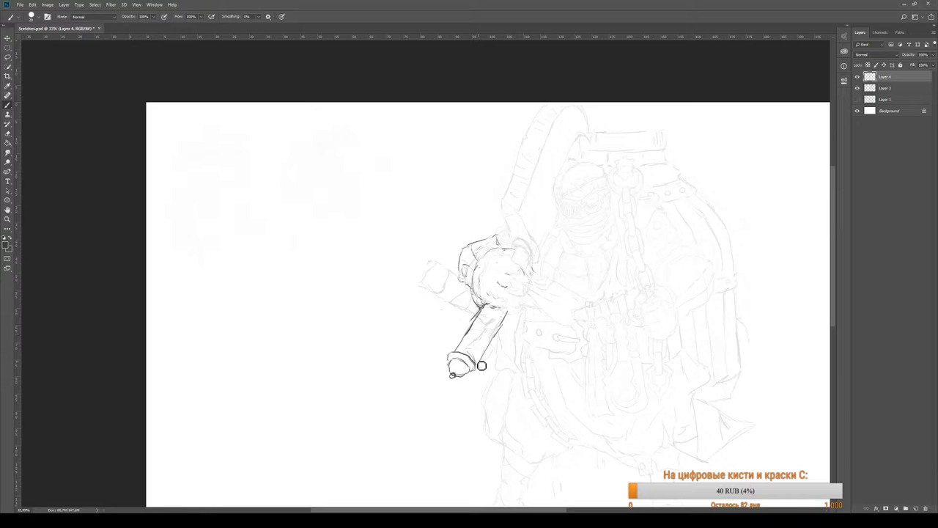
# - Lasso the pommel and collar and scale them slightly with Free Transform to fit the handle
pyautogui.press('w')
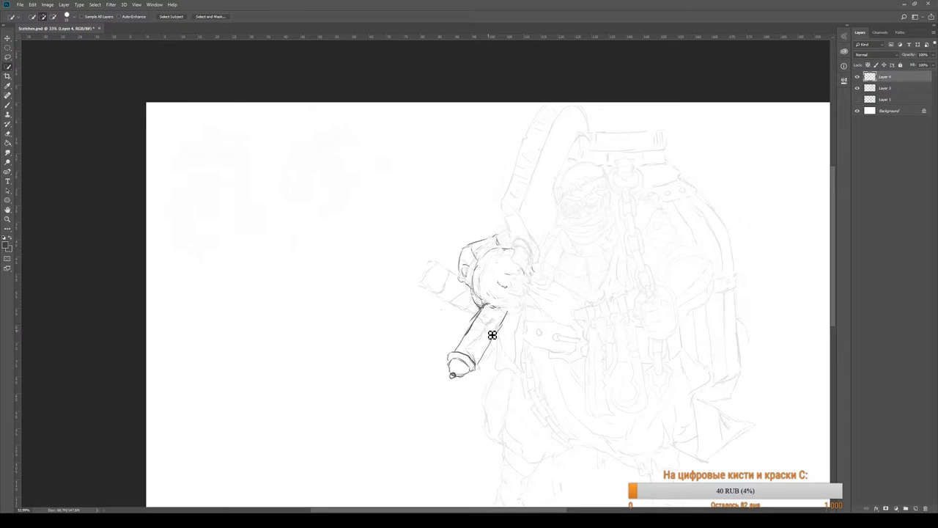
pyautogui.press('e')
pyautogui.press('l')
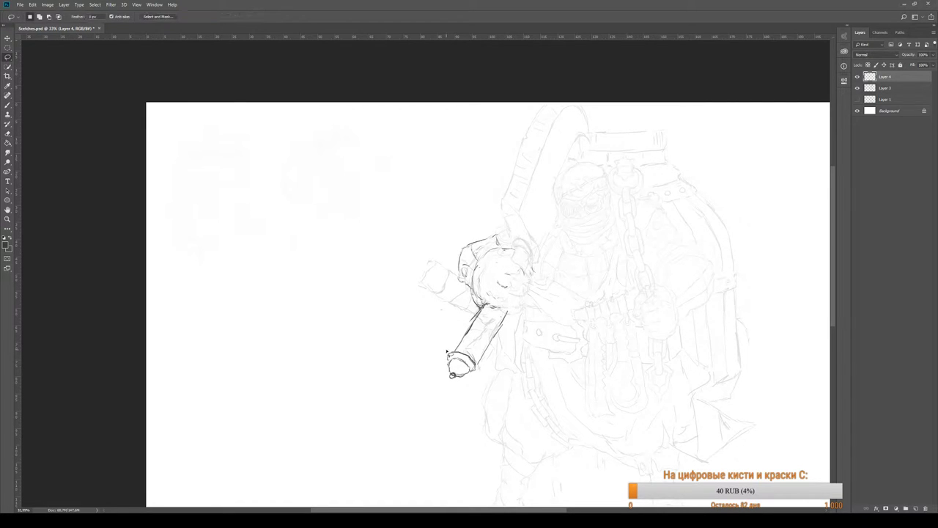
pyautogui.moveTo(448, 348)
pyautogui.mouseDown()
pyautogui.moveTo(438, 364)
pyautogui.moveTo(485, 368)
pyautogui.moveTo(482, 388)
pyautogui.moveTo(444, 351)
pyautogui.moveTo(464, 384)
pyautogui.moveTo(478, 375)
pyautogui.mouseUp()
pyautogui.hotkey('ctrl', 't')
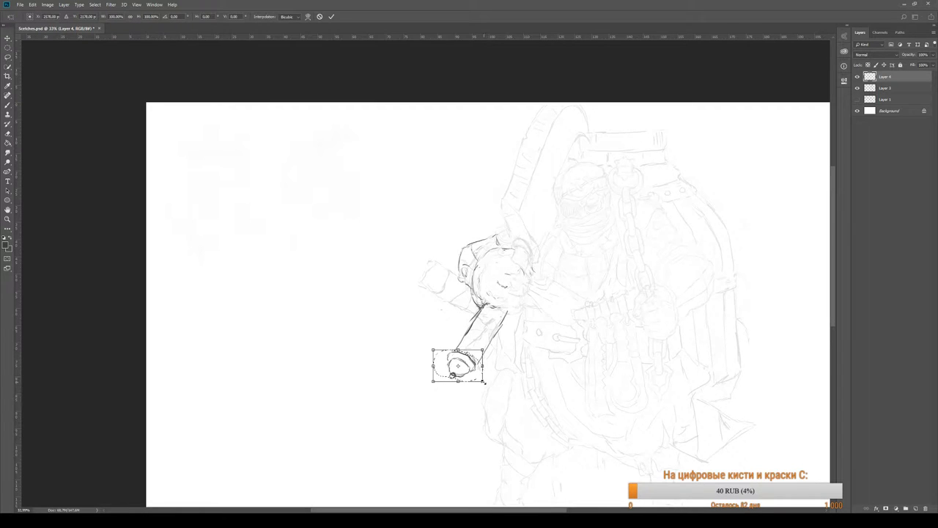
pyautogui.moveTo(484, 382); pyautogui.dragTo(496, 374)
pyautogui.press('Return')
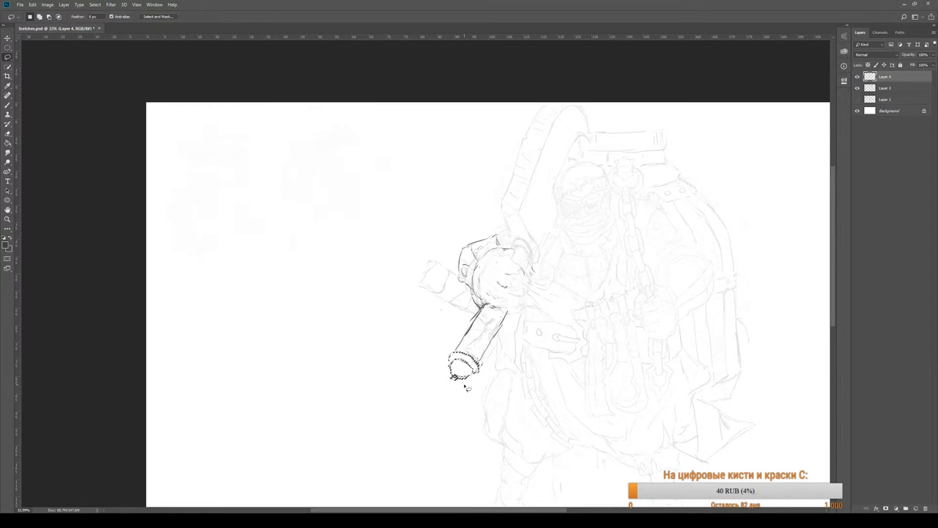
# - Clear the selection, darken the handle's edges, and draw the fingers and back of the hand gripping it
pyautogui.press('b')
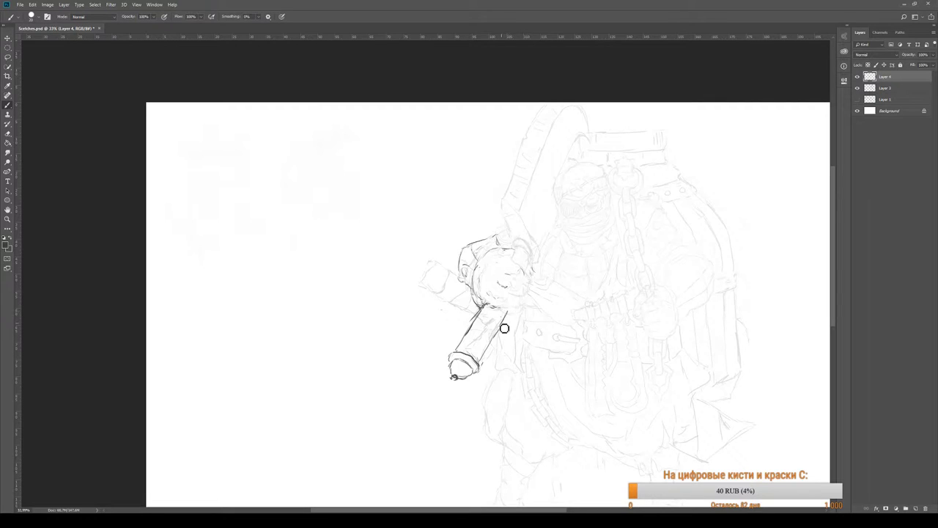
pyautogui.moveTo(505, 325); pyautogui.dragTo(480, 370)
pyautogui.moveTo(484, 306); pyautogui.dragTo(506, 312)
pyautogui.moveTo(513, 313)
pyautogui.mouseDown()
pyautogui.moveTo(508, 325)
pyautogui.moveTo(519, 287)
pyautogui.moveTo(529, 308)
pyautogui.moveTo(520, 287)
pyautogui.moveTo(529, 280)
pyautogui.mouseUp()
pyautogui.moveTo(526, 268)
pyautogui.mouseDown()
pyautogui.moveTo(486, 262)
pyautogui.moveTo(502, 256)
pyautogui.mouseUp()
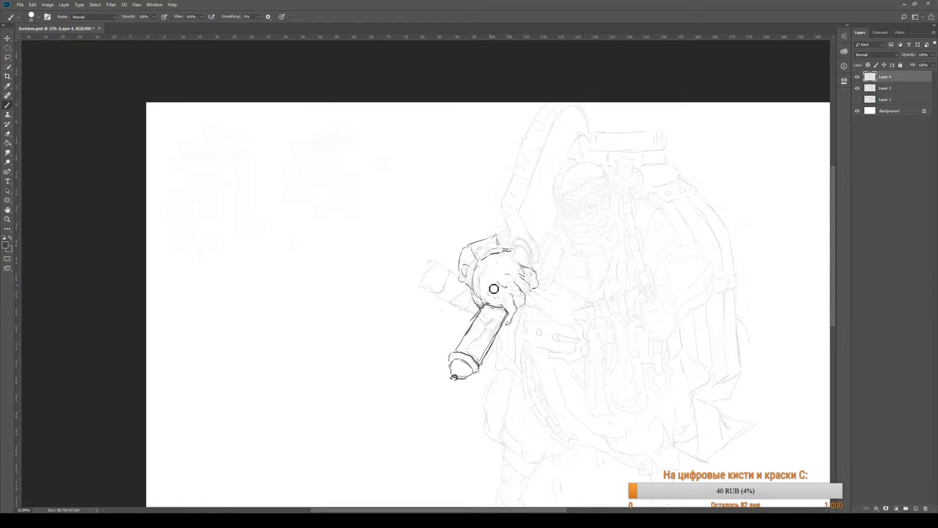
pyautogui.moveTo(494, 289)
pyautogui.mouseDown()
pyautogui.moveTo(489, 295)
pyautogui.moveTo(484, 274)
pyautogui.moveTo(508, 255)
pyautogui.moveTo(526, 264)
pyautogui.moveTo(518, 272)
pyautogui.mouseUp()
# - Toggle the visibility of the faded sketch layer and Layer 4 to compare the redrawn hand with the original
pyautogui.click(858, 88)
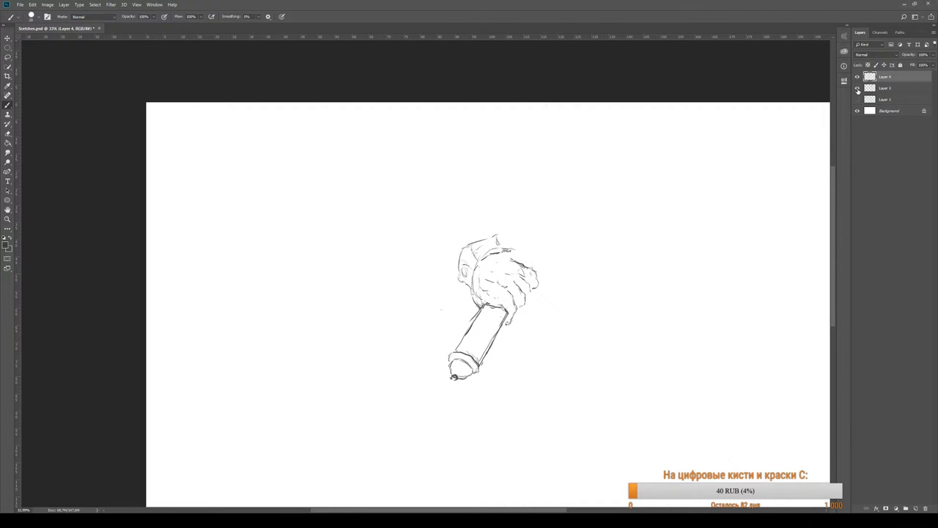
pyautogui.click(857, 88)
pyautogui.click(857, 76)
pyautogui.click(857, 77)
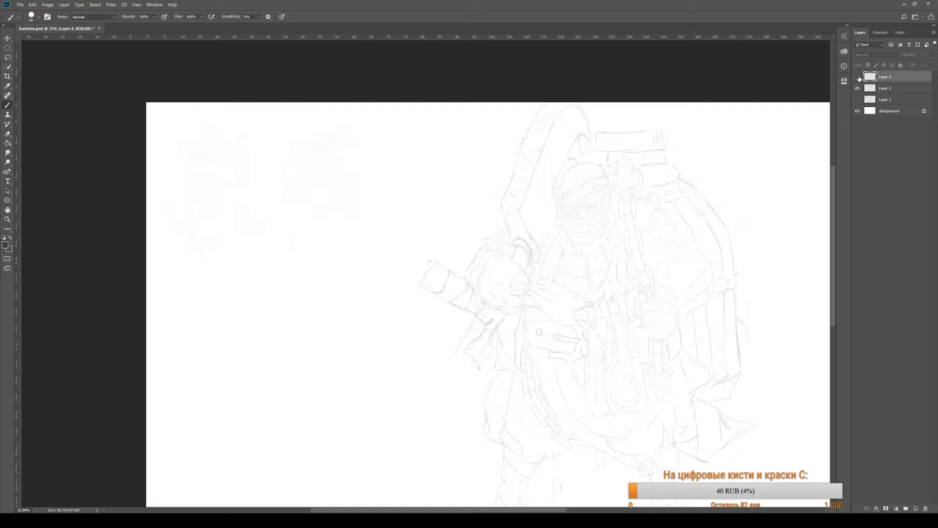
pyautogui.click(858, 77)
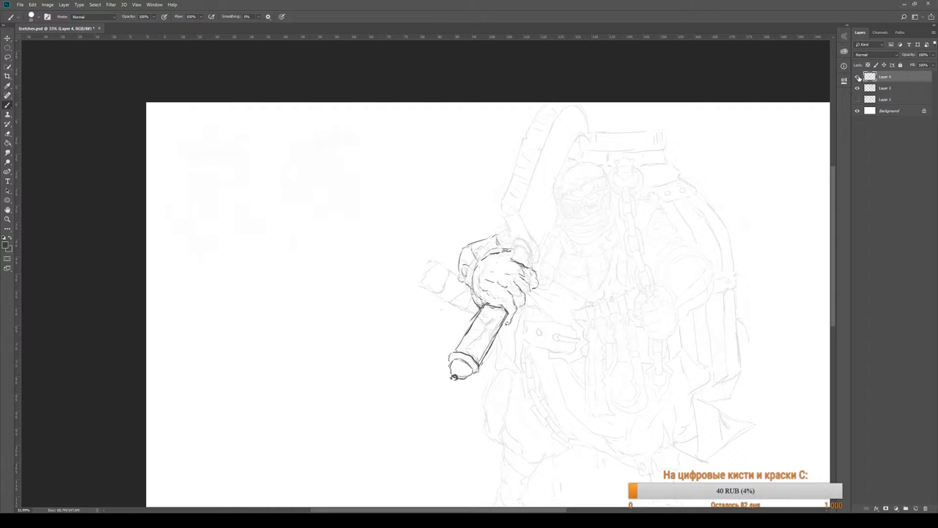
pyautogui.click(858, 77)
pyautogui.click(858, 77)
# - Erase the fingers, handle and pommel on Layer 4, keeping the cuff around the wrist
pyautogui.press('e')
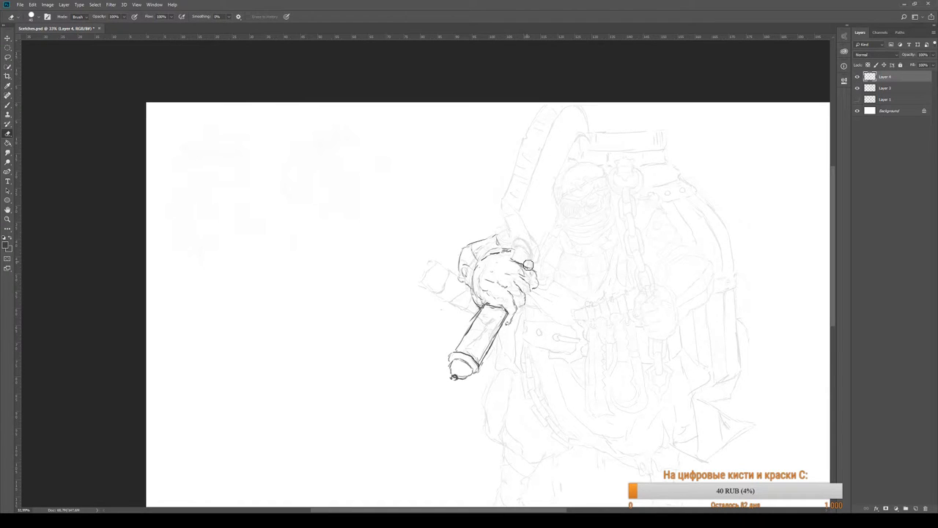
pyautogui.moveTo(509, 254)
pyautogui.mouseDown()
pyautogui.moveTo(538, 283)
pyautogui.moveTo(500, 251)
pyautogui.mouseUp()
pyautogui.moveTo(472, 309); pyautogui.dragTo(433, 365)
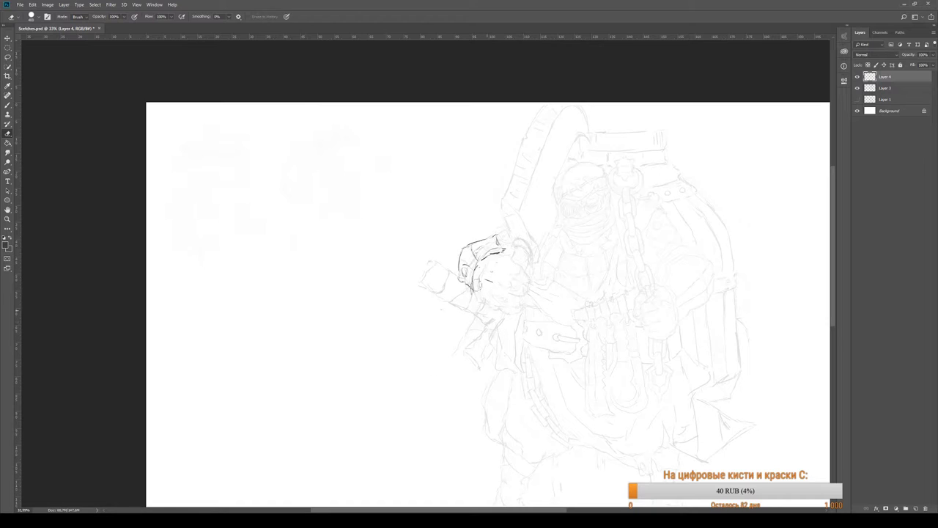
# - Redraw the fist's knuckles and curled finger outlines over the faded sketch with the Brush
pyautogui.press('b')
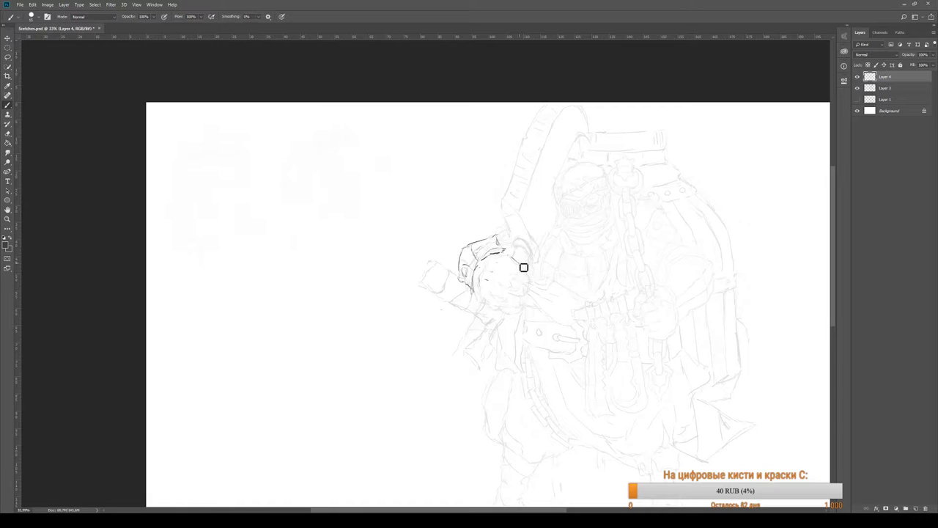
pyautogui.moveTo(524, 266)
pyautogui.mouseDown()
pyautogui.moveTo(534, 281)
pyautogui.moveTo(513, 274)
pyautogui.moveTo(522, 275)
pyautogui.mouseUp()
pyautogui.moveTo(509, 278); pyautogui.dragTo(525, 292)
pyautogui.hotkey('shift', 'alt', 'p')
pyautogui.hotkey('shift', 'alt', 'p')
pyautogui.moveTo(523, 280); pyautogui.dragTo(530, 293)
pyautogui.press('.')
pyautogui.moveTo(518, 277); pyautogui.dragTo(529, 286)
pyautogui.moveTo(530, 276); pyautogui.dragTo(539, 269)
pyautogui.moveTo(530, 261)
pyautogui.mouseDown()
pyautogui.moveTo(526, 288)
pyautogui.moveTo(521, 279)
pyautogui.moveTo(531, 293)
pyautogui.mouseUp()
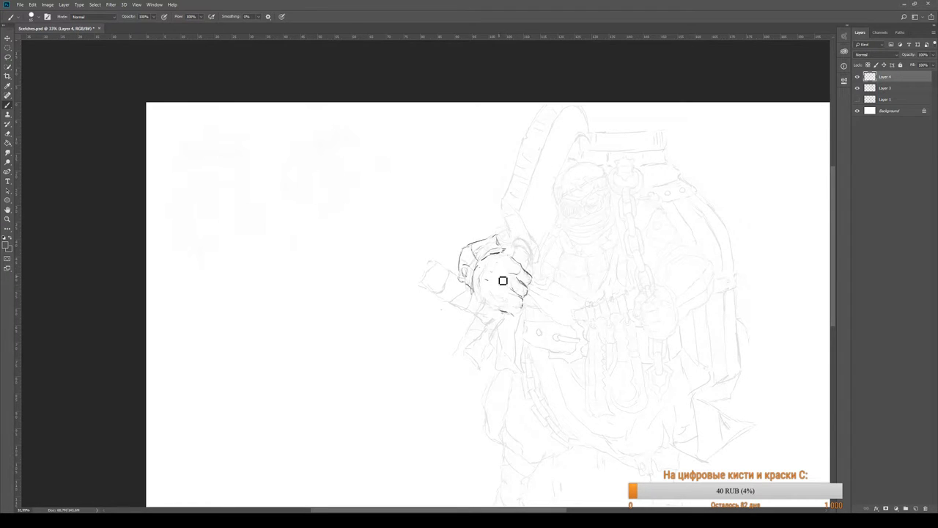
# - Refine the lower fingers into a tighter fist by redrawing their contours and erasing stray lines beneath them
pyautogui.moveTo(502, 305); pyautogui.dragTo(539, 265)
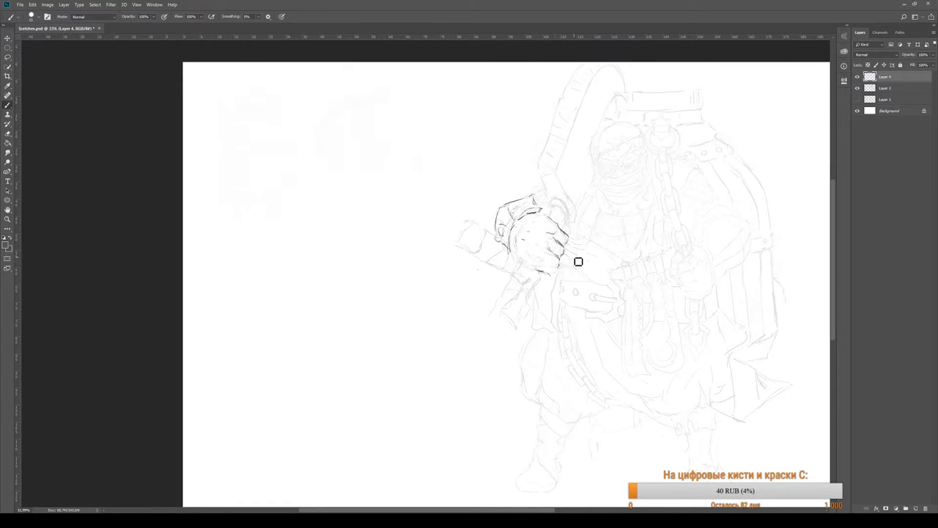
pyautogui.moveTo(558, 249)
pyautogui.mouseDown()
pyautogui.moveTo(559, 237)
pyautogui.moveTo(565, 259)
pyautogui.moveTo(546, 220)
pyautogui.moveTo(531, 260)
pyautogui.moveTo(520, 230)
pyautogui.mouseUp()
pyautogui.press('e')
pyautogui.press('b')
pyautogui.moveTo(549, 255)
pyautogui.mouseDown()
pyautogui.moveTo(557, 262)
pyautogui.moveTo(543, 267)
pyautogui.mouseUp()
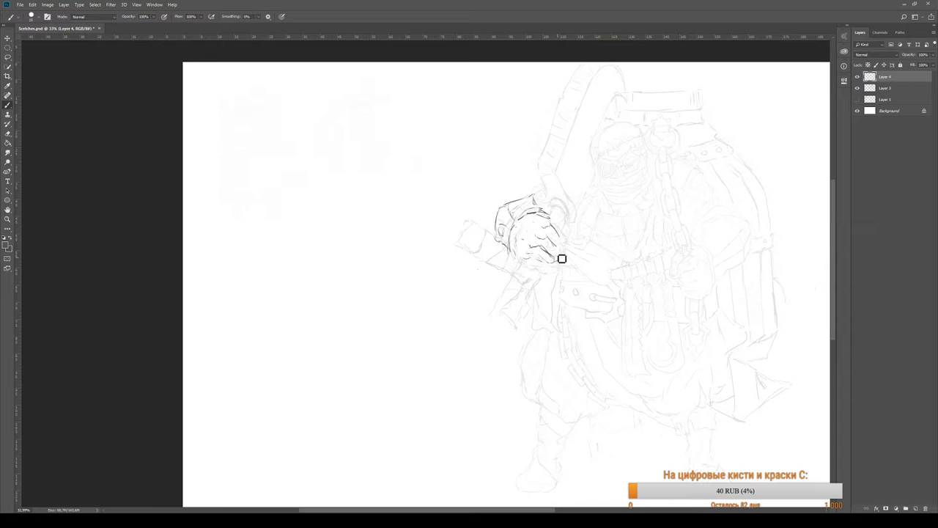
pyautogui.press('e')
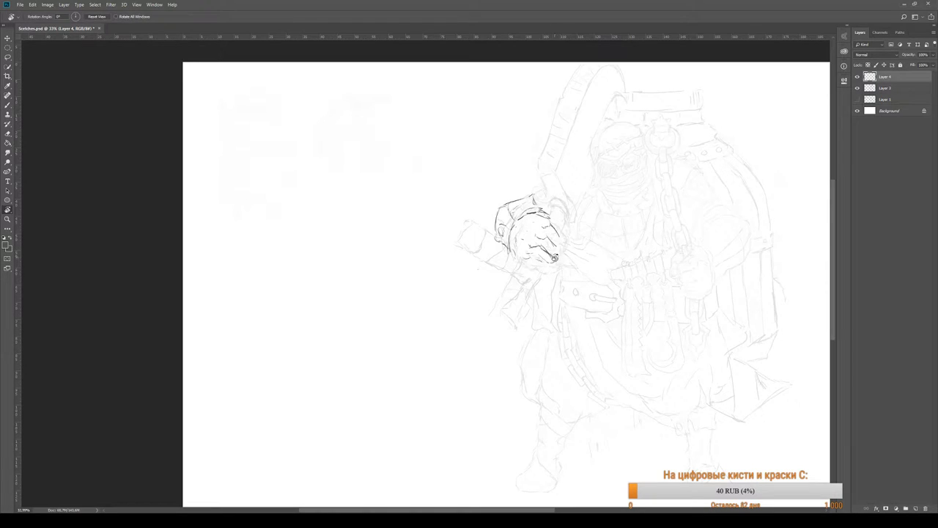
pyautogui.moveTo(549, 247); pyautogui.dragTo(545, 263)
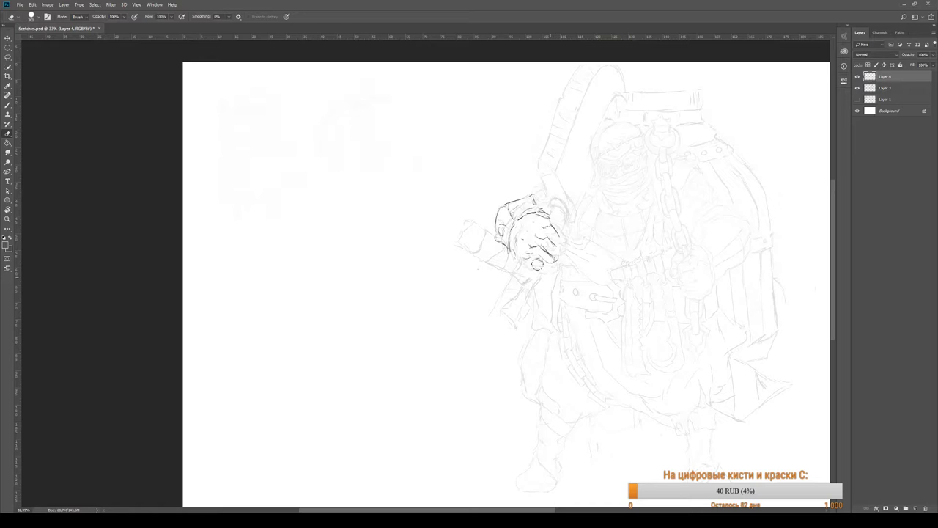
# - Draw the lower cuff edge and the sword handle below the fist, shortening the handle and rounding its end
pyautogui.press('b')
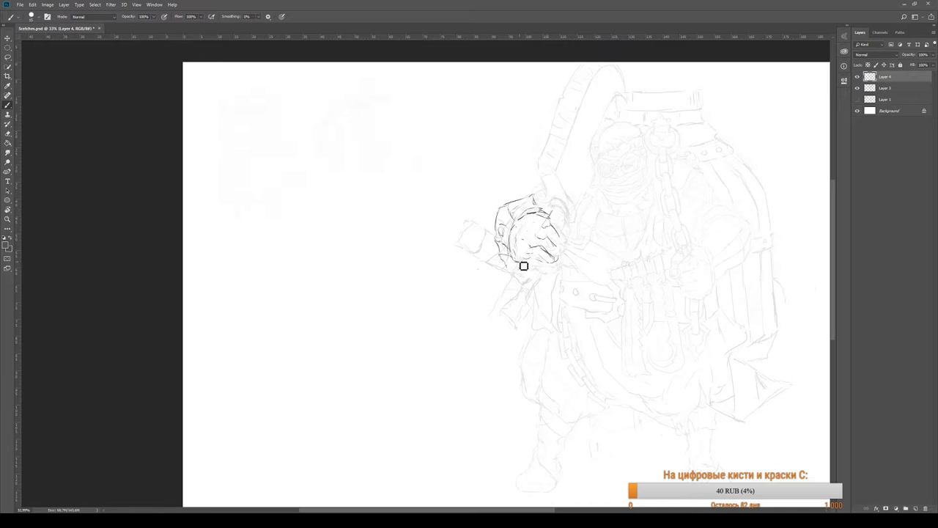
pyautogui.moveTo(518, 277); pyautogui.dragTo(497, 305)
pyautogui.moveTo(541, 284)
pyautogui.mouseDown()
pyautogui.moveTo(525, 312)
pyautogui.moveTo(510, 294)
pyautogui.moveTo(519, 325)
pyautogui.moveTo(501, 308)
pyautogui.moveTo(499, 318)
pyautogui.moveTo(515, 328)
pyautogui.mouseUp()
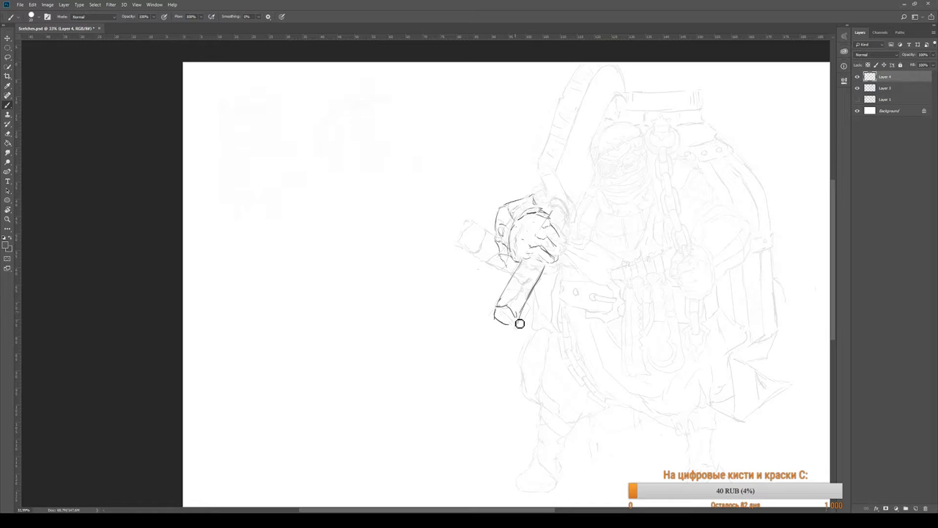
pyautogui.press('e')
pyautogui.moveTo(485, 300)
pyautogui.mouseDown()
pyautogui.moveTo(517, 300)
pyautogui.moveTo(485, 307)
pyautogui.moveTo(519, 307)
pyautogui.moveTo(520, 319)
pyautogui.moveTo(527, 278)
pyautogui.moveTo(510, 302)
pyautogui.moveTo(489, 293)
pyautogui.moveTo(500, 312)
pyautogui.moveTo(501, 264)
pyautogui.moveTo(527, 296)
pyautogui.moveTo(527, 308)
pyautogui.moveTo(509, 288)
pyautogui.moveTo(530, 305)
pyautogui.mouseUp()
pyautogui.press('b')
pyautogui.press('e')
pyautogui.press('b')
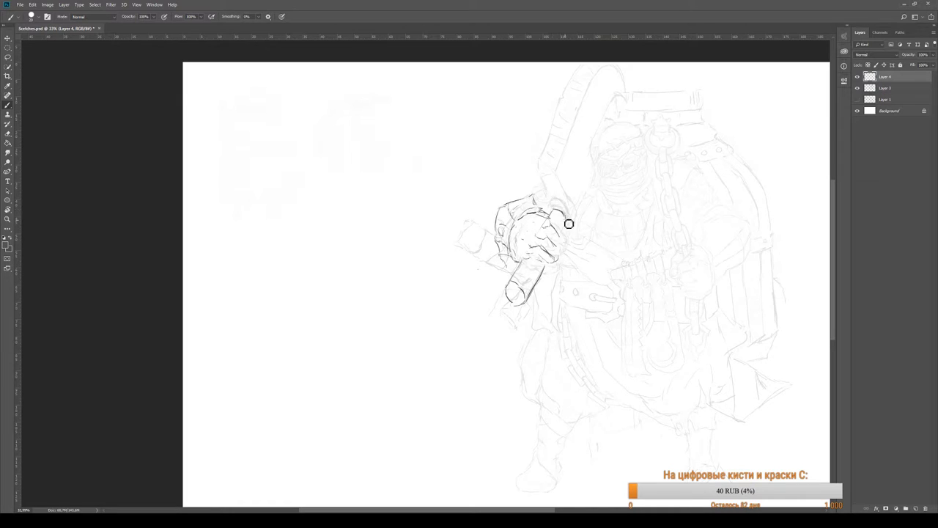
# - Draw the curved guard loop beside the top of the fist and rework the finger contours, erasing overlapping lines
pyautogui.moveTo(565, 210); pyautogui.dragTo(570, 220)
pyautogui.press('e')
pyautogui.press('r')
pyautogui.moveTo(462, 272)
pyautogui.mouseDown()
pyautogui.moveTo(462, 230)
pyautogui.moveTo(477, 318)
pyautogui.mouseUp()
pyautogui.press('b')
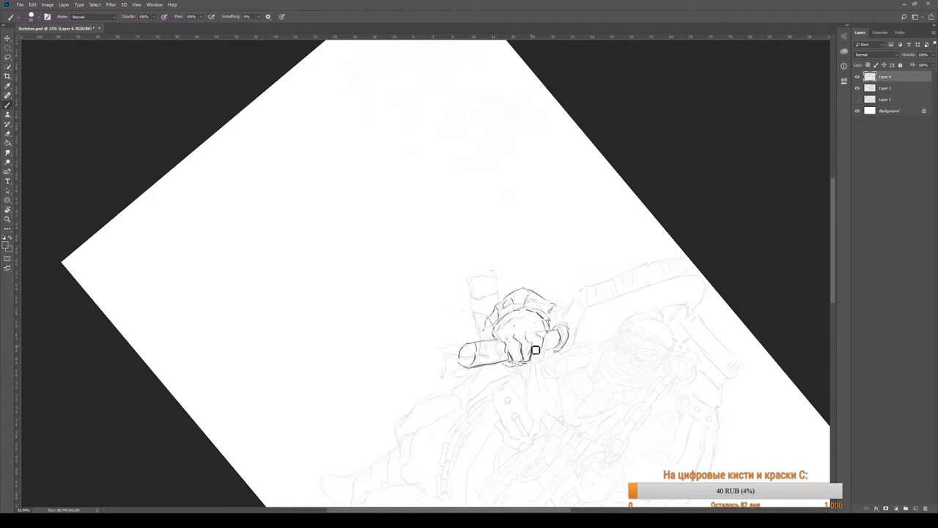
pyautogui.press('e')
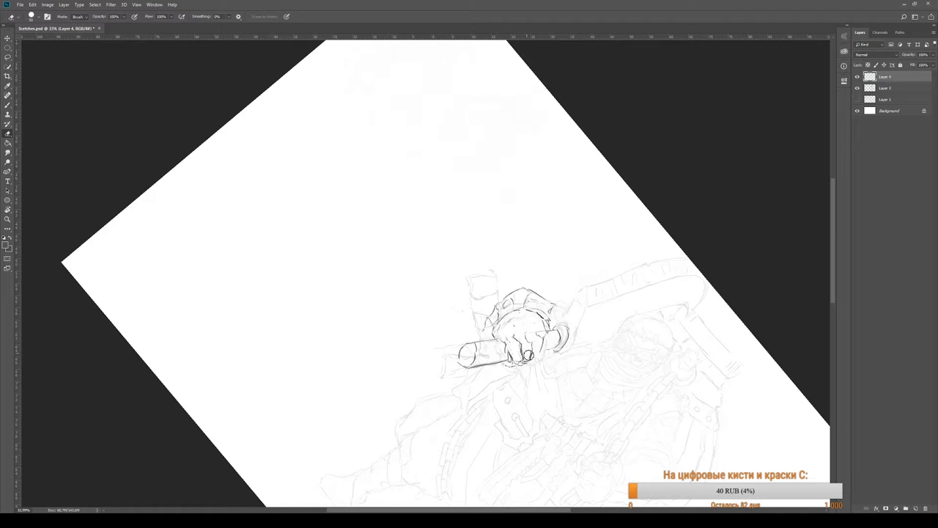
pyautogui.press('v')
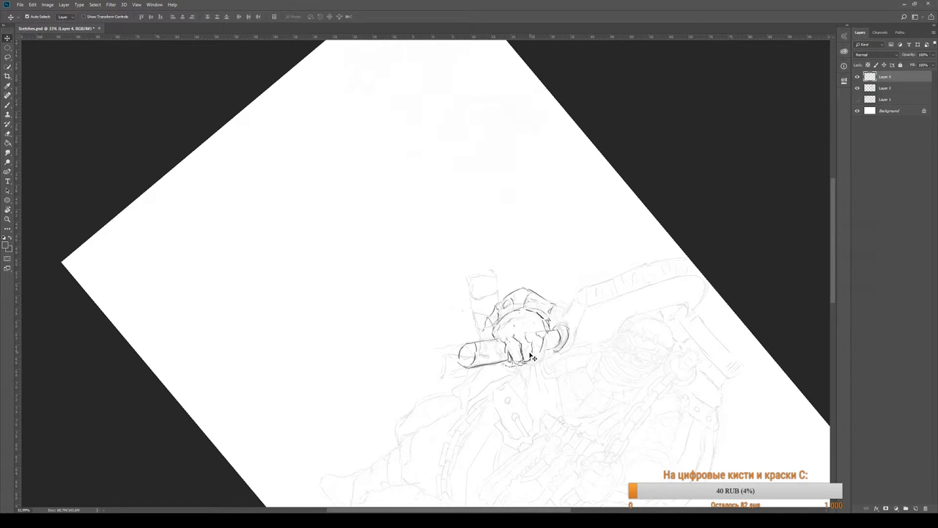
pyautogui.press('b')
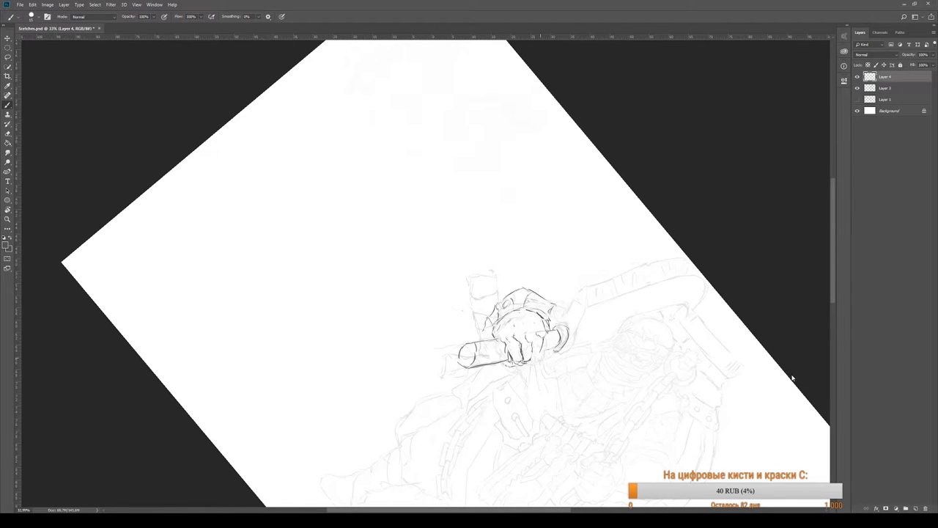
# - Set the brush opacity to 60% and redraw the finger outlines along the handle, cleaning up the old strokes
pyautogui.press('6')
pyautogui.moveTo(489, 360); pyautogui.dragTo(546, 348)
pyautogui.press('e')
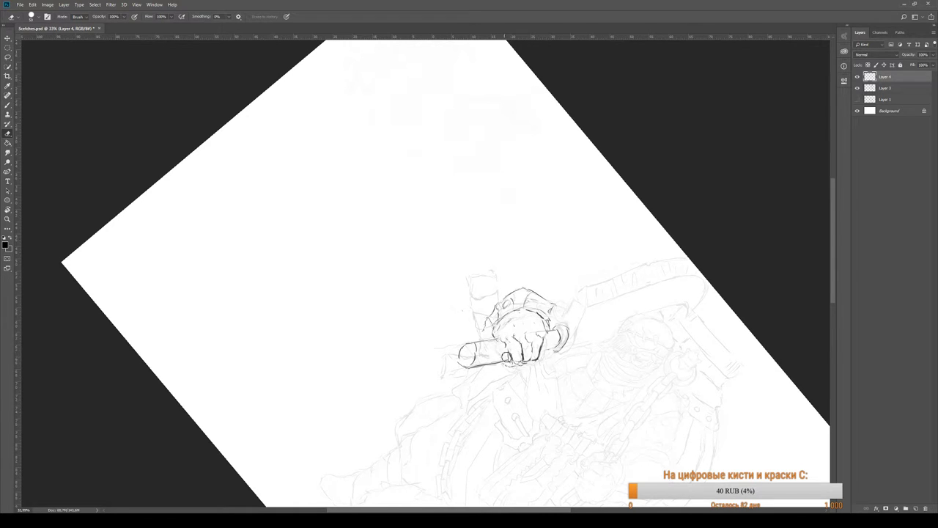
pyautogui.press('b')
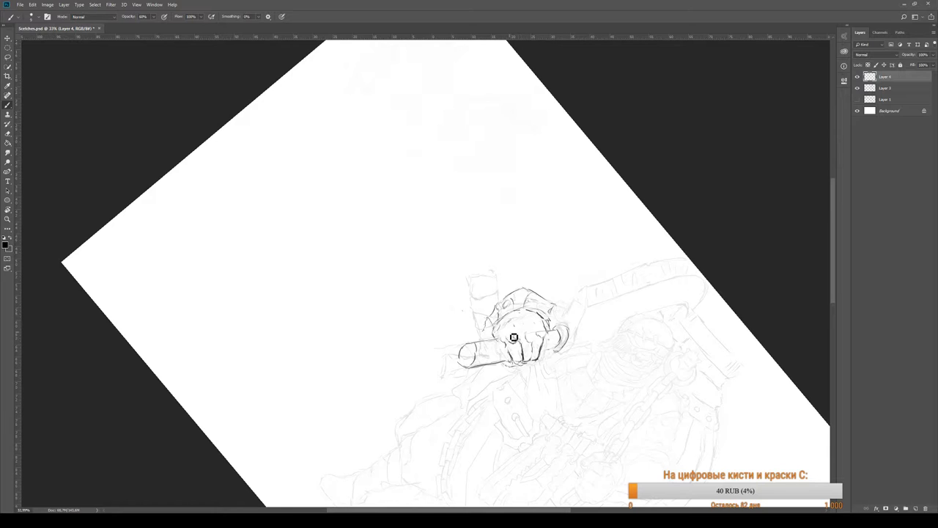
pyautogui.press('e')
pyautogui.press('r')
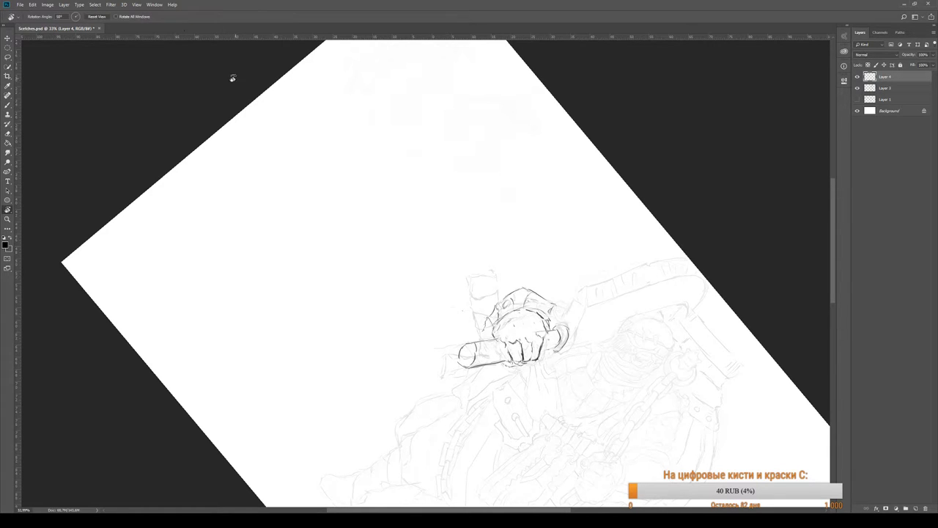
# - Return the canvas to its upright rotation and darken the creases between the curled fingers, trimming excess line
pyautogui.click(97, 16)
pyautogui.press('b')
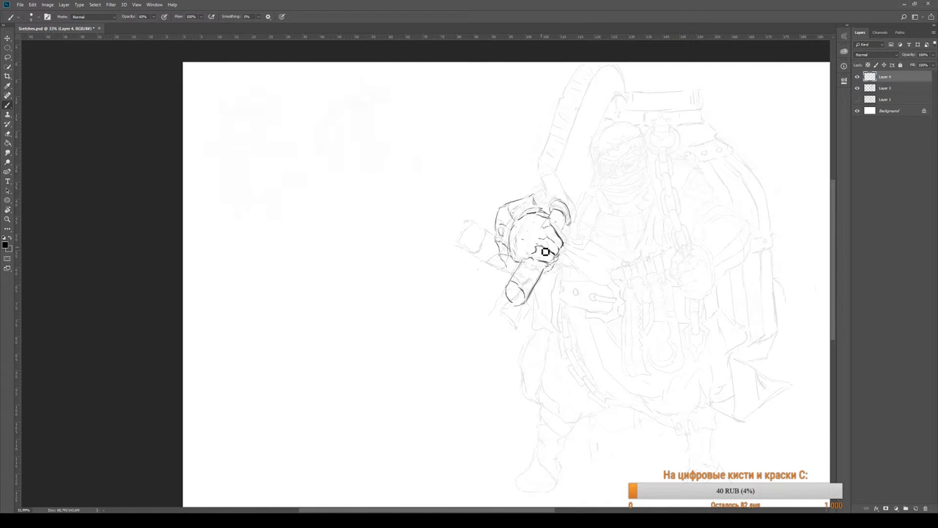
pyautogui.moveTo(551, 254)
pyautogui.mouseDown()
pyautogui.moveTo(560, 256)
pyautogui.moveTo(556, 271)
pyautogui.moveTo(557, 259)
pyautogui.moveTo(542, 261)
pyautogui.mouseUp()
pyautogui.press('e')
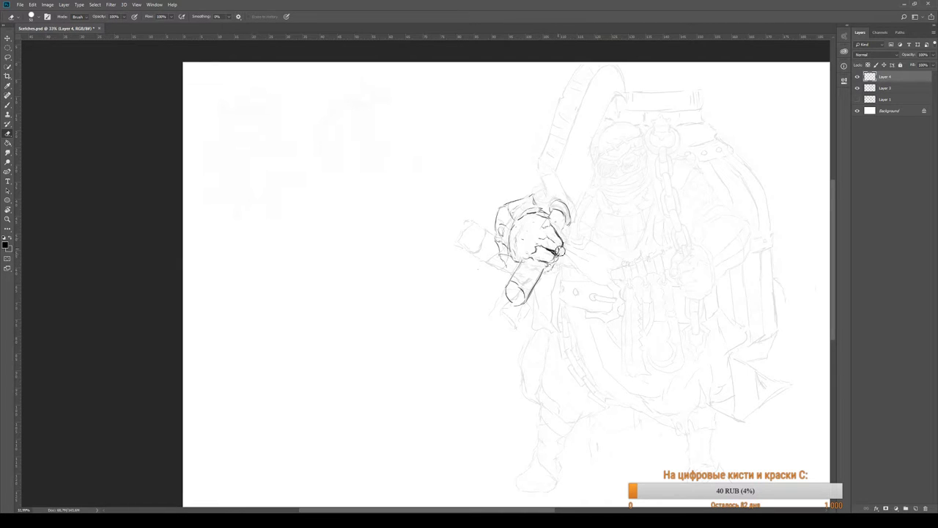
pyautogui.press('b')
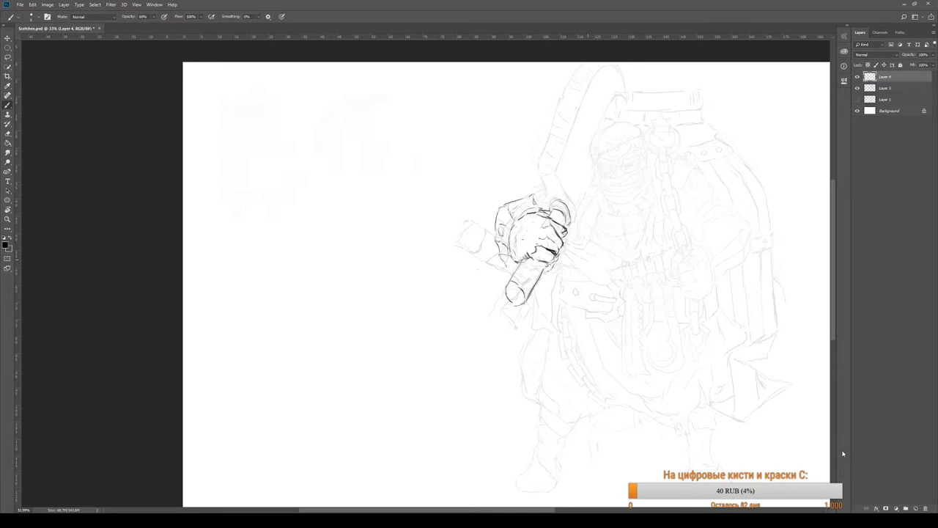
# - Enlarge the brush and redraw the fingertips and lower edge of the fist, erasing strays beside the handle
pyautogui.press(']')
pyautogui.press(']')
pyautogui.press(']')
pyautogui.press(']')
pyautogui.press(']')
pyautogui.press('e')
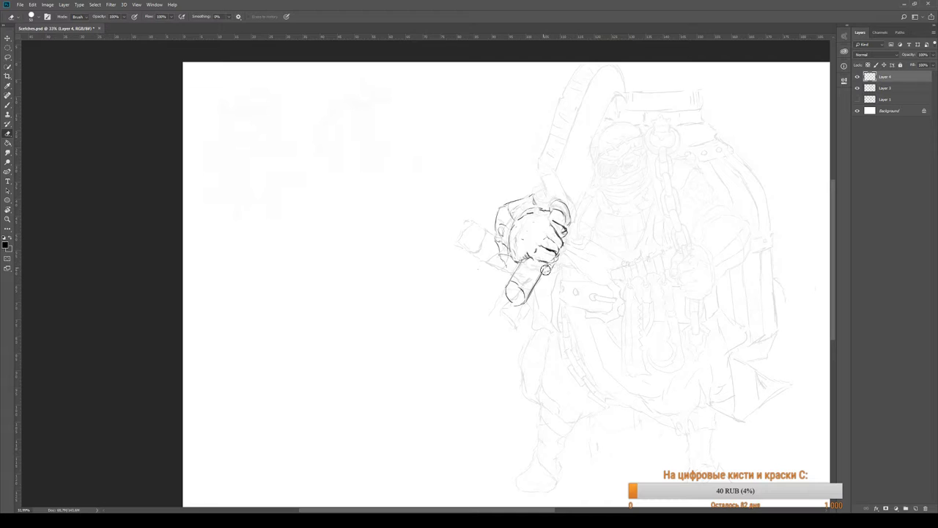
pyautogui.press('b')
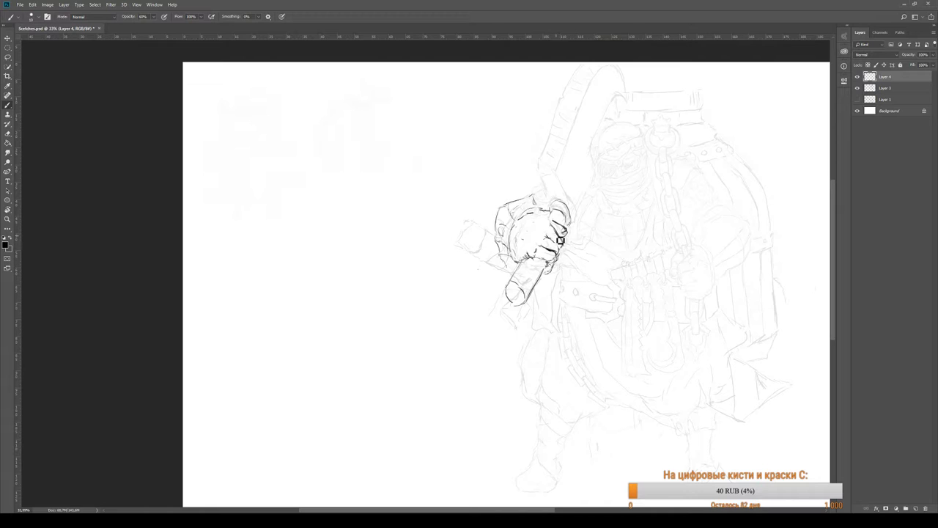
# - Refine the middle fingers and knuckles with added contour lines, erasing excess marks at the fingertips
pyautogui.press('r')
pyautogui.press('e')
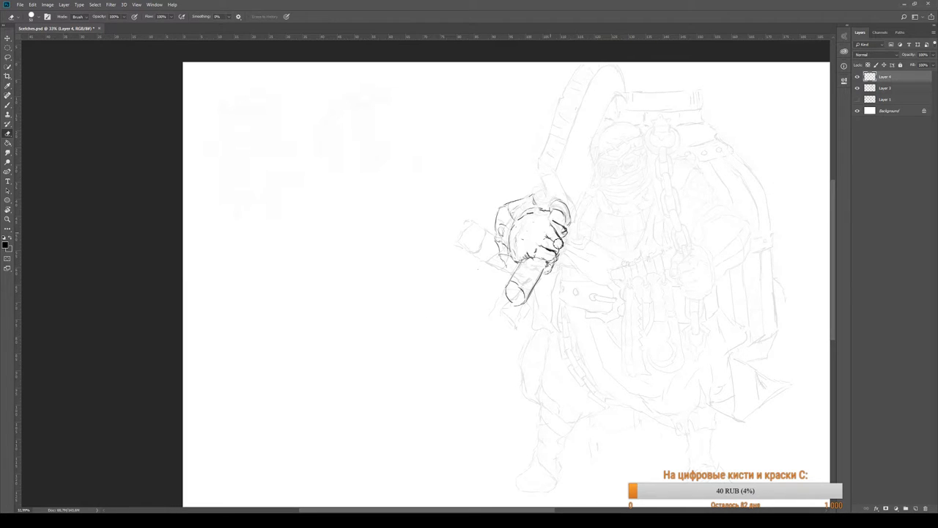
pyautogui.press('b')
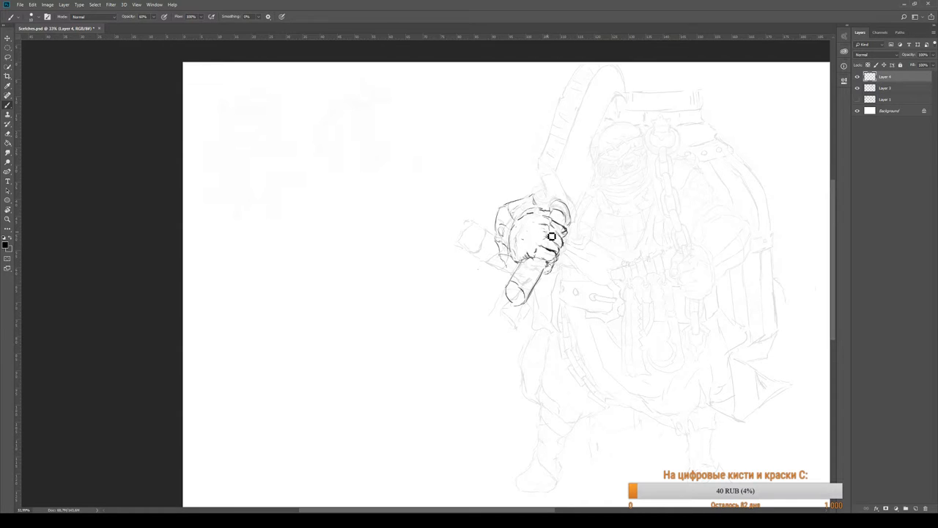
pyautogui.moveTo(554, 231)
pyautogui.mouseDown()
pyautogui.moveTo(541, 237)
pyautogui.moveTo(547, 243)
pyautogui.mouseUp()
pyautogui.press('e')
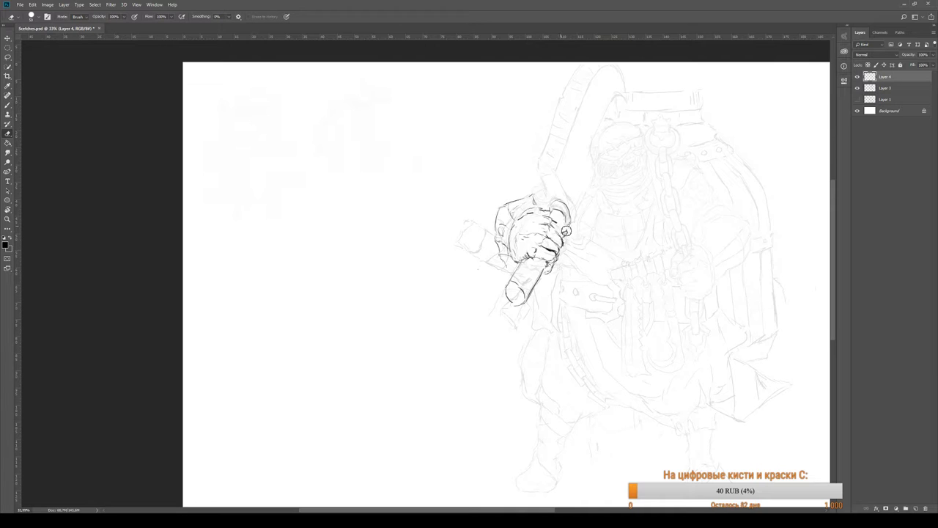
pyautogui.press('b')
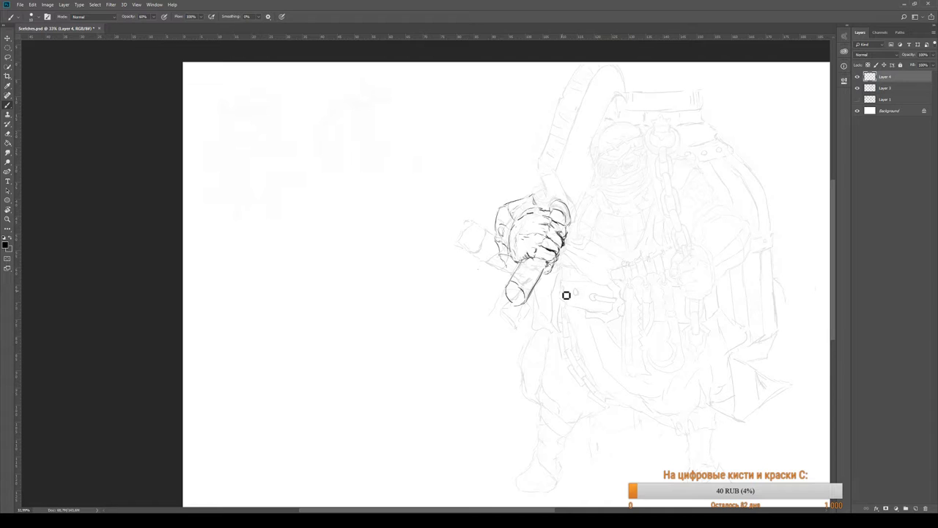
# - Erase and redraw the little finger and lower edge of the fist where it meets the handle
pyautogui.press('e')
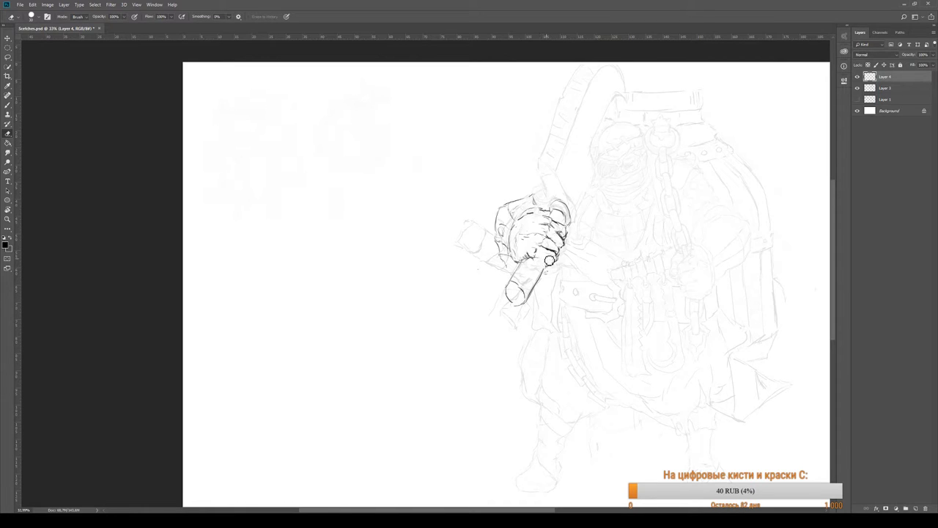
pyautogui.press('b')
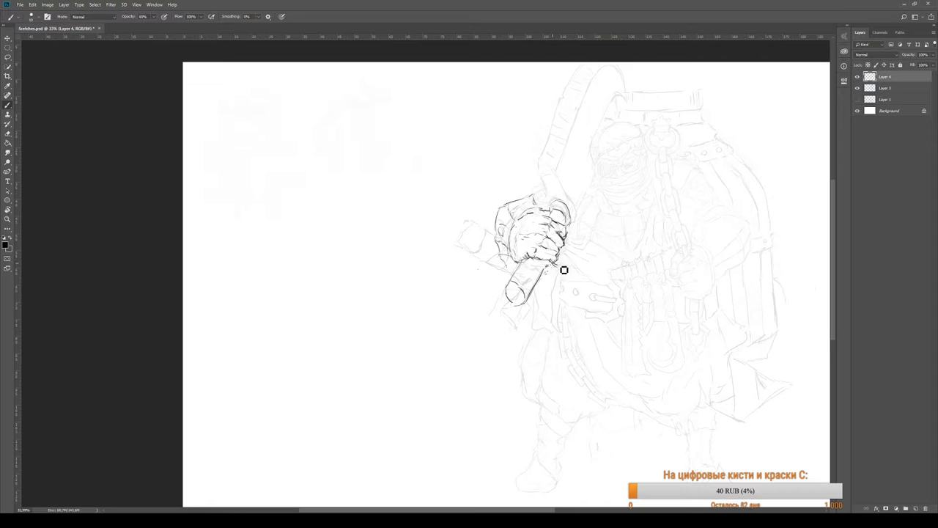
pyautogui.press('e')
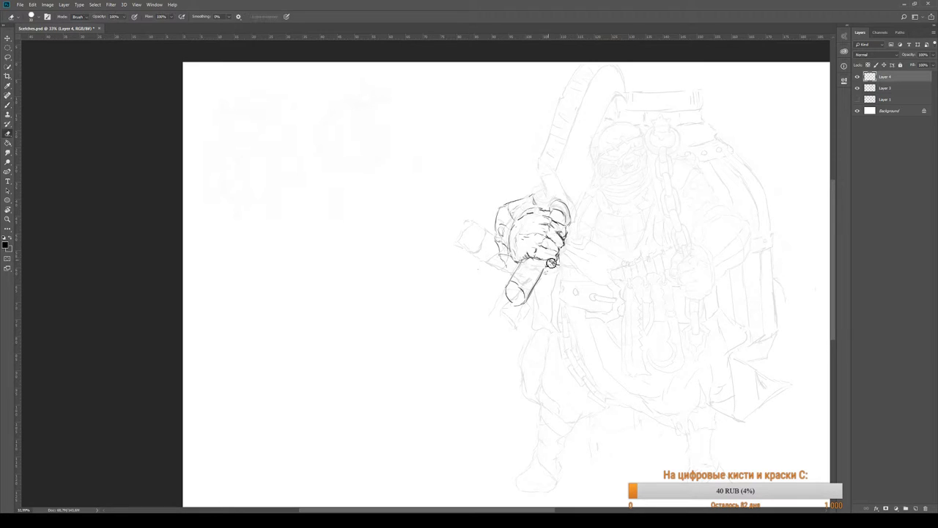
pyautogui.press('b')
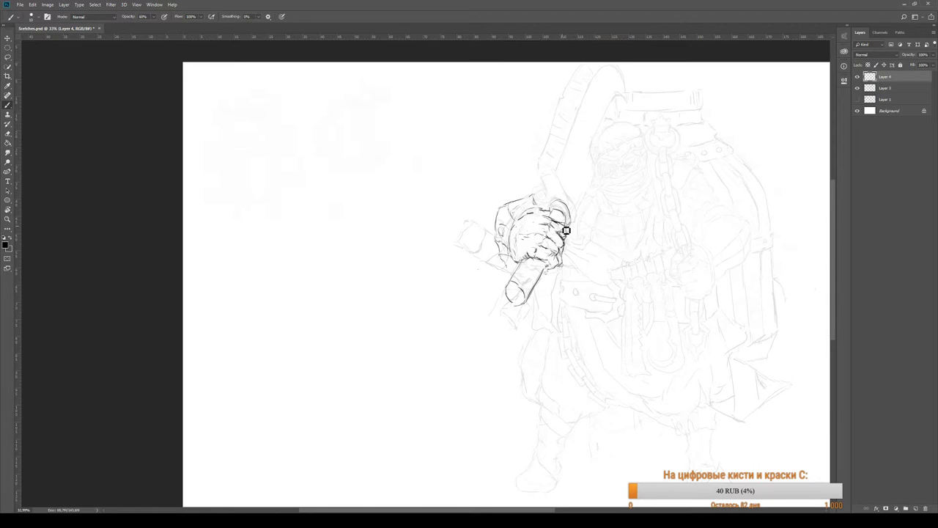
# - Redraw the upper finger and knuckle lines next to the guard loop, erasing the overlapping strokes
pyautogui.press('e')
pyautogui.press('b')
pyautogui.moveTo(560, 217); pyautogui.dragTo(561, 201)
pyautogui.press('e')
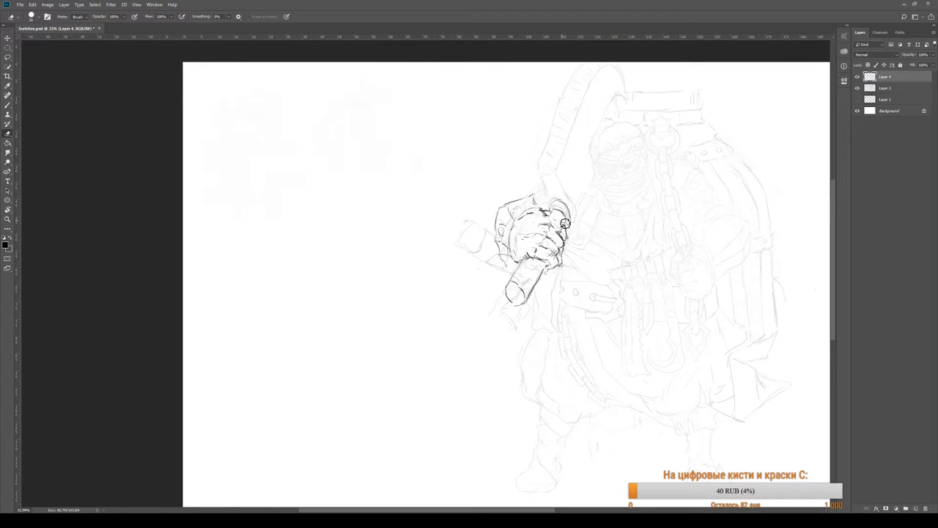
pyautogui.press('b')
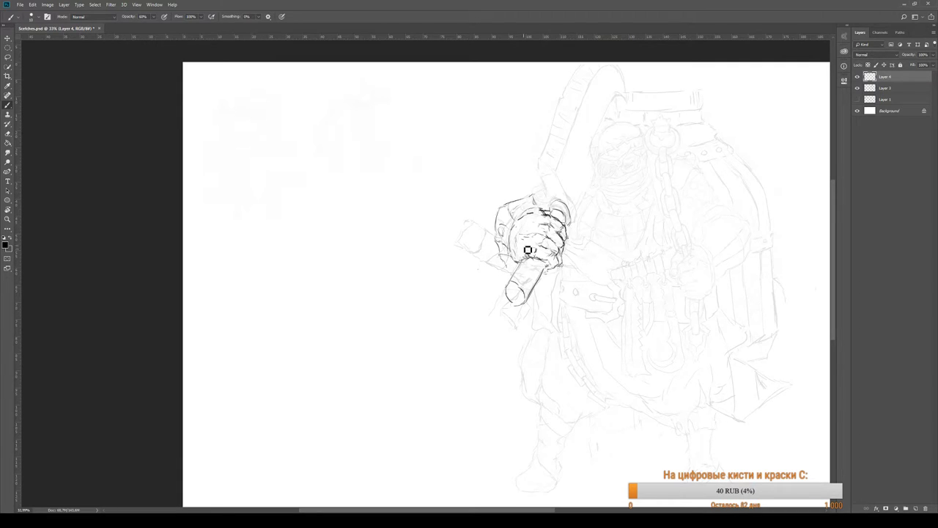
# - Draw the pointed crossguard rising above the fist and curving down to the guard loop
pyautogui.press('z')
pyautogui.moveTo(494, 256)
pyautogui.mouseDown()
pyautogui.moveTo(479, 237)
pyautogui.moveTo(508, 238)
pyautogui.mouseUp()
pyautogui.press('b')
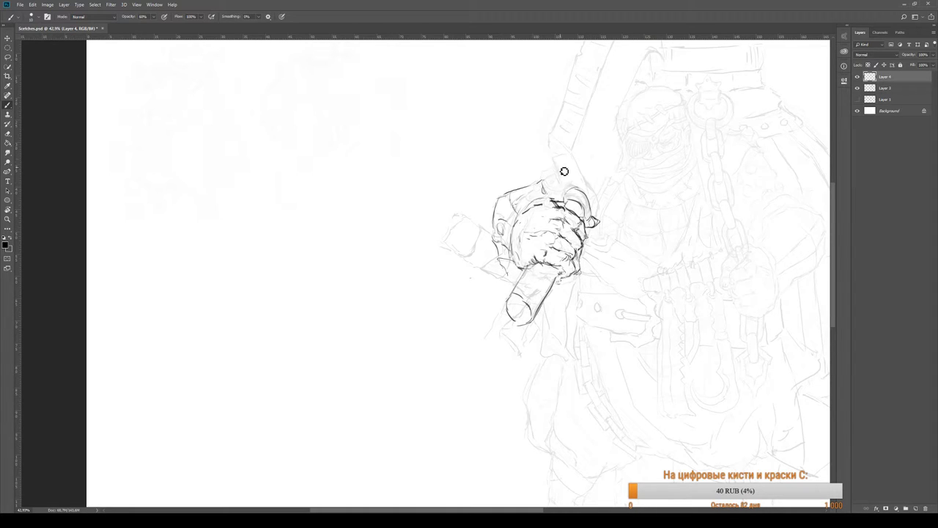
pyautogui.moveTo(563, 152)
pyautogui.mouseDown()
pyautogui.moveTo(555, 136)
pyautogui.moveTo(551, 166)
pyautogui.moveTo(560, 147)
pyautogui.moveTo(568, 154)
pyautogui.moveTo(559, 170)
pyautogui.moveTo(565, 191)
pyautogui.moveTo(585, 186)
pyautogui.moveTo(602, 215)
pyautogui.moveTo(590, 220)
pyautogui.mouseUp()
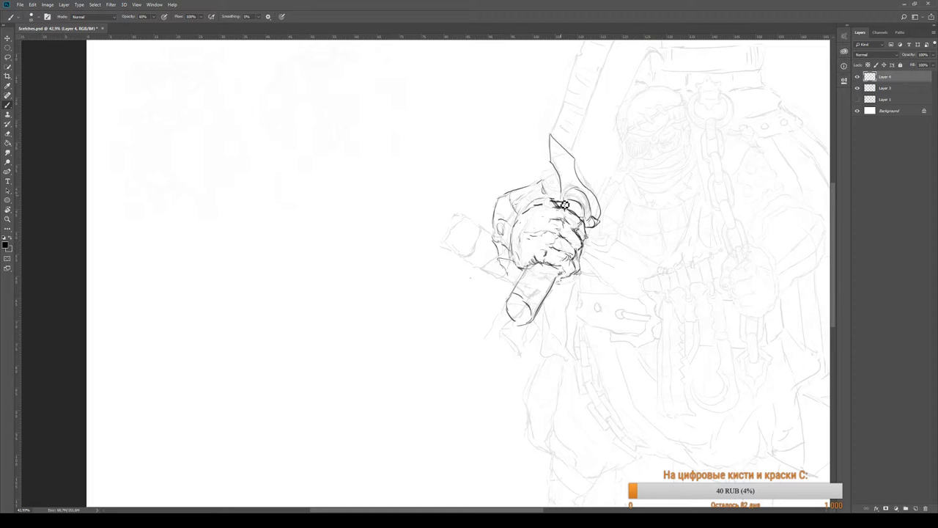
# - Draw the sword blade's inner edge from the crossguard up to its curved, hooked tip over the faded sketch
pyautogui.press('h')
pyautogui.moveTo(570, 143); pyautogui.dragTo(524, 242)
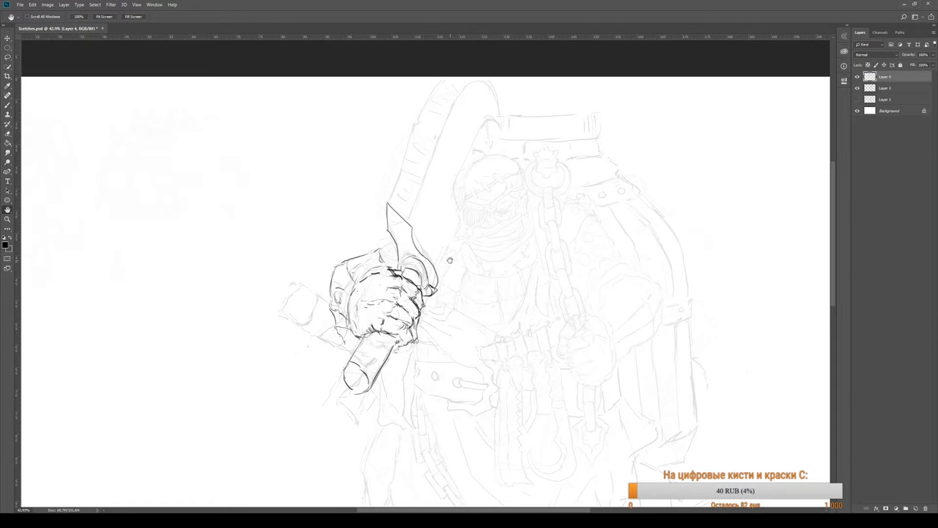
pyautogui.press('b')
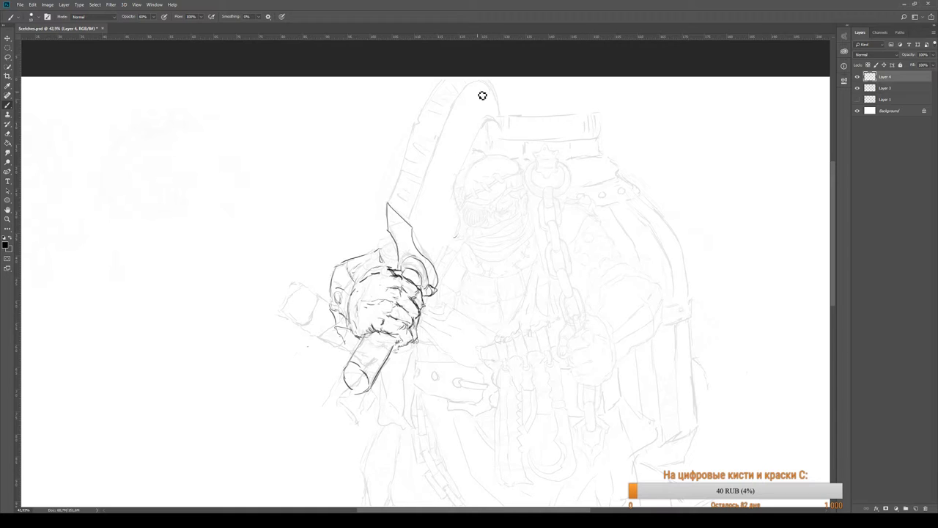
pyautogui.moveTo(481, 88); pyautogui.dragTo(452, 139)
pyautogui.hotkey('ctrl', 'z')
pyautogui.moveTo(417, 229); pyautogui.dragTo(459, 142)
pyautogui.hotkey('ctrl', 'z')
pyautogui.moveTo(491, 100)
pyautogui.mouseDown()
pyautogui.moveTo(457, 136)
pyautogui.moveTo(417, 220)
pyautogui.mouseUp()
pyautogui.moveTo(488, 99); pyautogui.dragTo(500, 143)
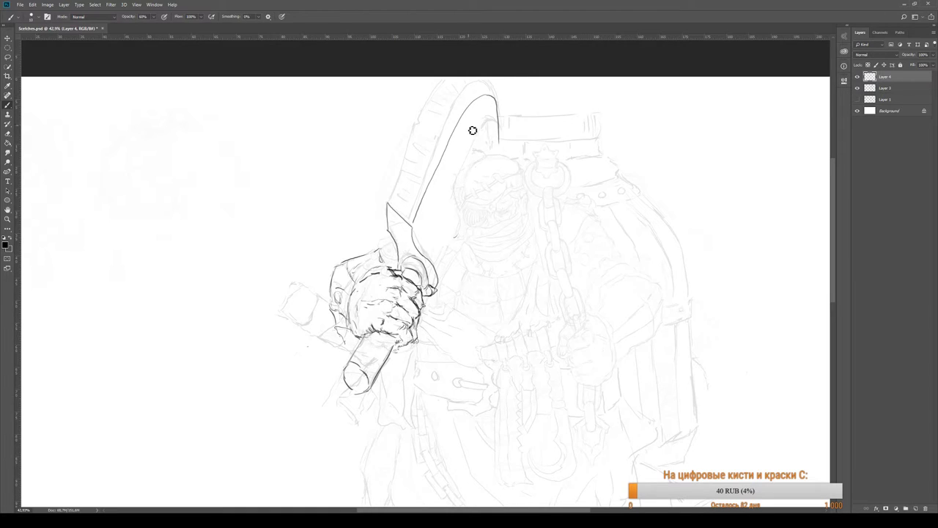
# - Examine the whole drawing, toggling the visibility of Layer 1 and Layer 4 to compare the sketches
pyautogui.scroll(1, 469, 136)
pyautogui.press('space')
pyautogui.moveTo(447, 157); pyautogui.dragTo(433, 183)
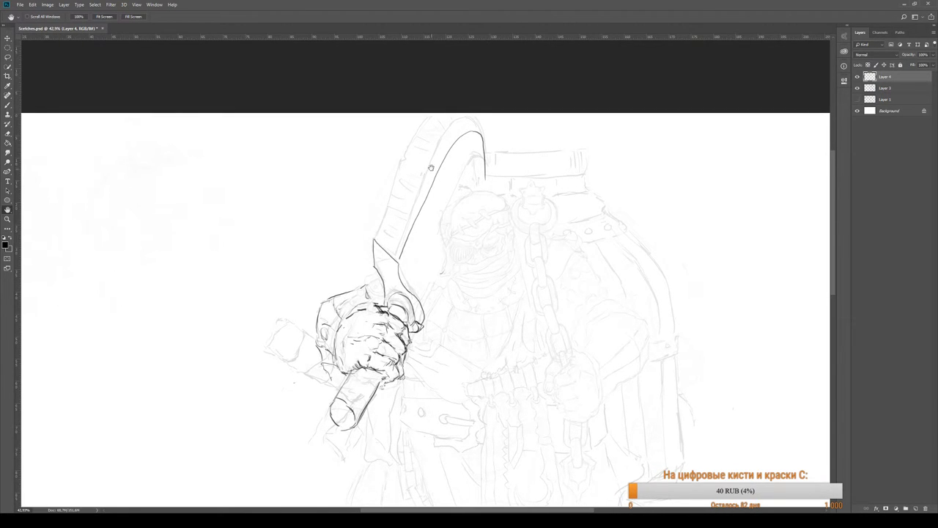
pyautogui.hotkey('ctrl', 'alt', 'space')
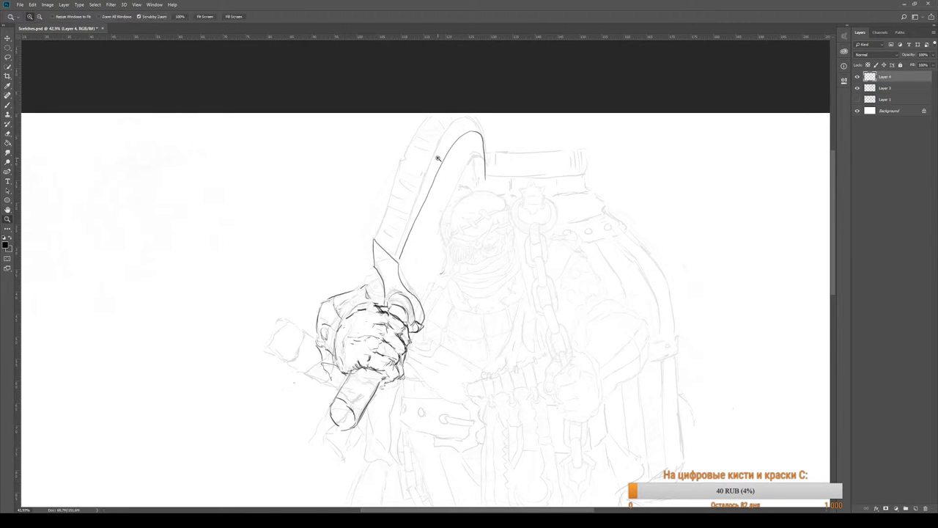
pyautogui.moveTo(438, 158); pyautogui.dragTo(433, 195)
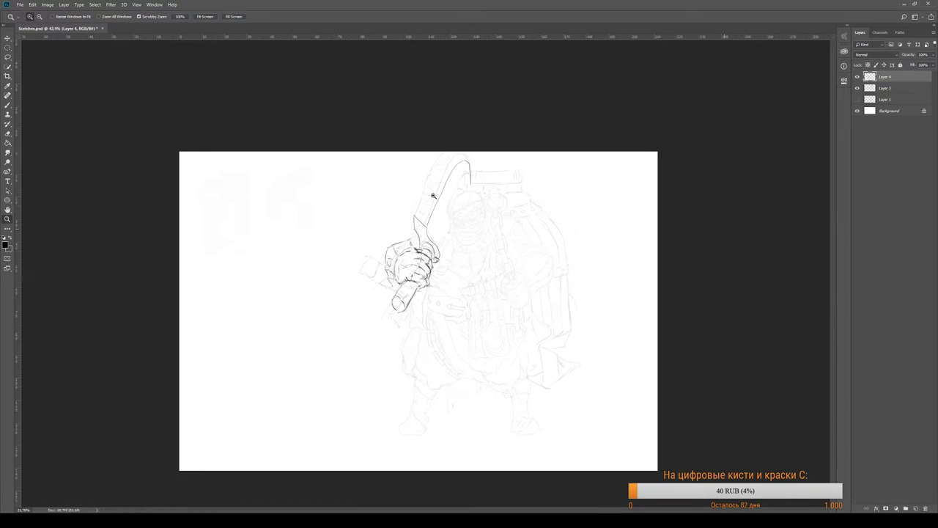
pyautogui.click(857, 99)
pyautogui.click(859, 100)
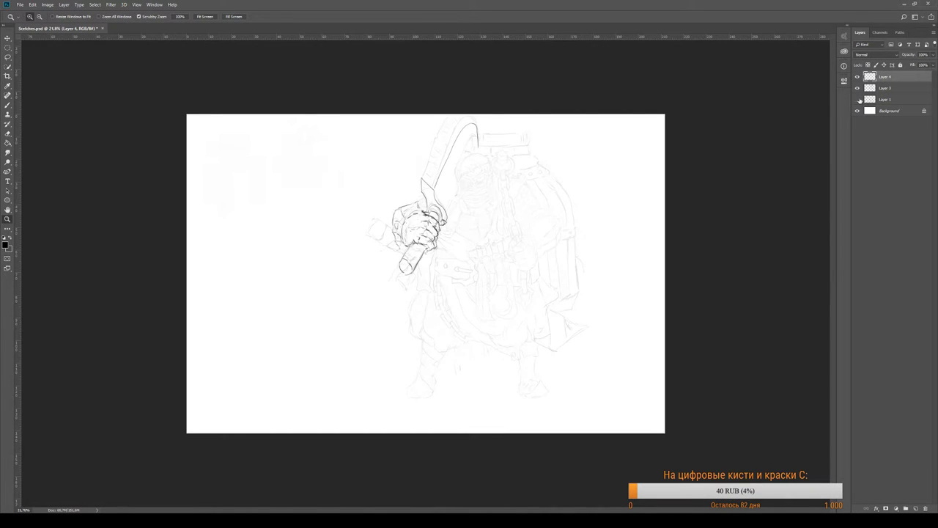
pyautogui.click(858, 77)
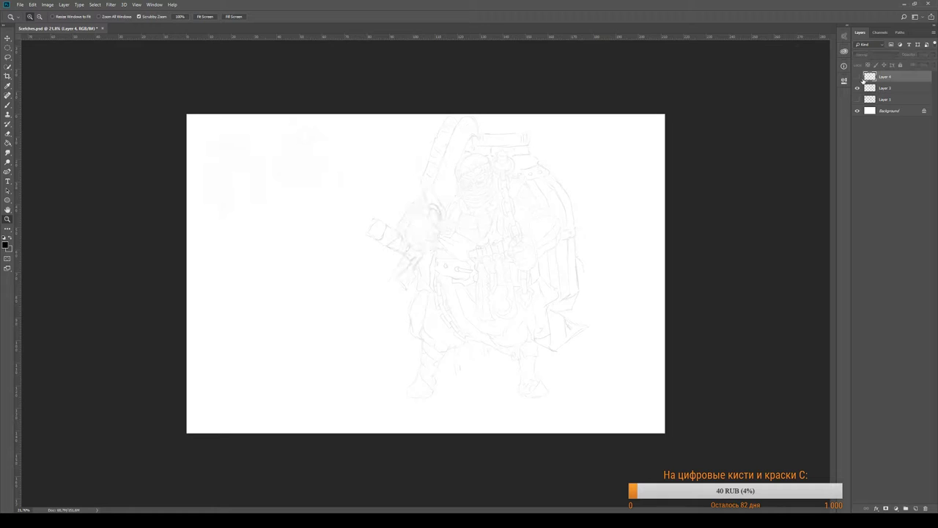
pyautogui.press('h')
pyautogui.press('z')
pyautogui.click(857, 78)
# - Select Layer 4 together with the faded sketch layer and move both slightly down and right with Free Transform
pyautogui.keyDown('shift'); pyautogui.click(879, 90); pyautogui.keyUp('shift')
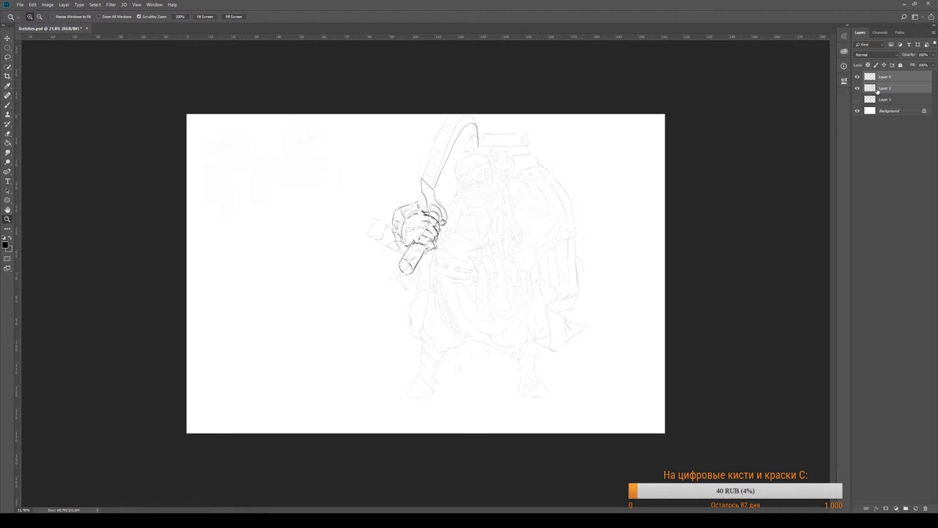
pyautogui.hotkey('ctrl', 't')
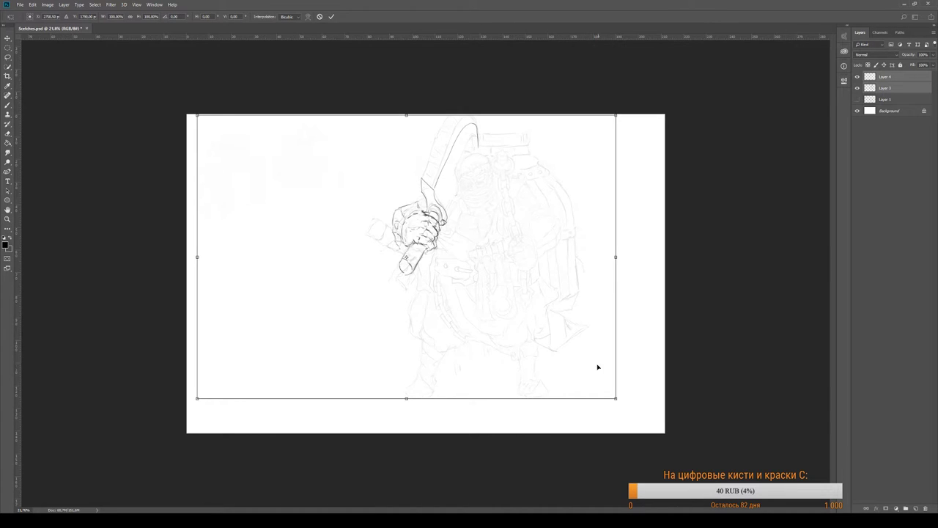
pyautogui.moveTo(597, 366); pyautogui.dragTo(606, 356)
pyautogui.press('Return')
pyautogui.press('z')
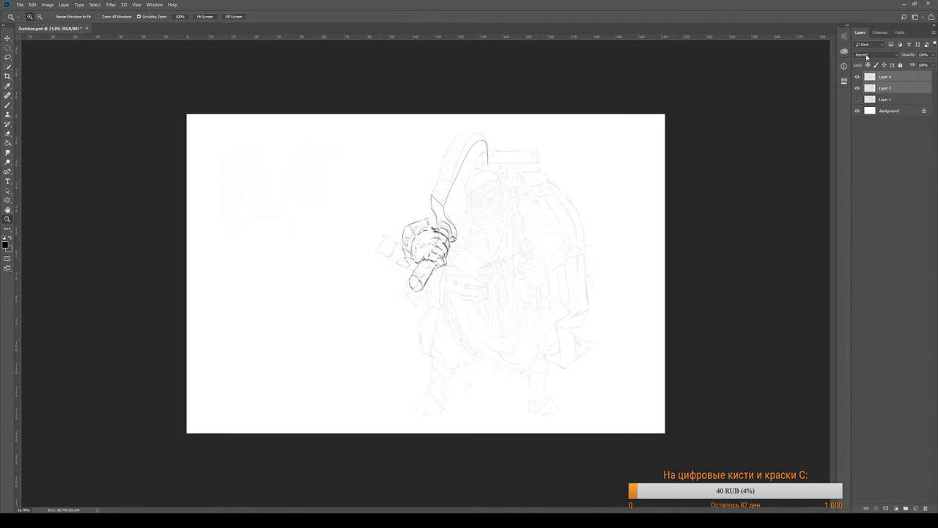
# - Draw the sword blade's outer edge on Layer 4, from the crossguard up around the curved tip to its hooked end
pyautogui.click(870, 78)
pyautogui.moveTo(475, 139)
pyautogui.mouseDown()
pyautogui.moveTo(453, 146)
pyautogui.moveTo(480, 148)
pyautogui.mouseUp()
pyautogui.press('b')
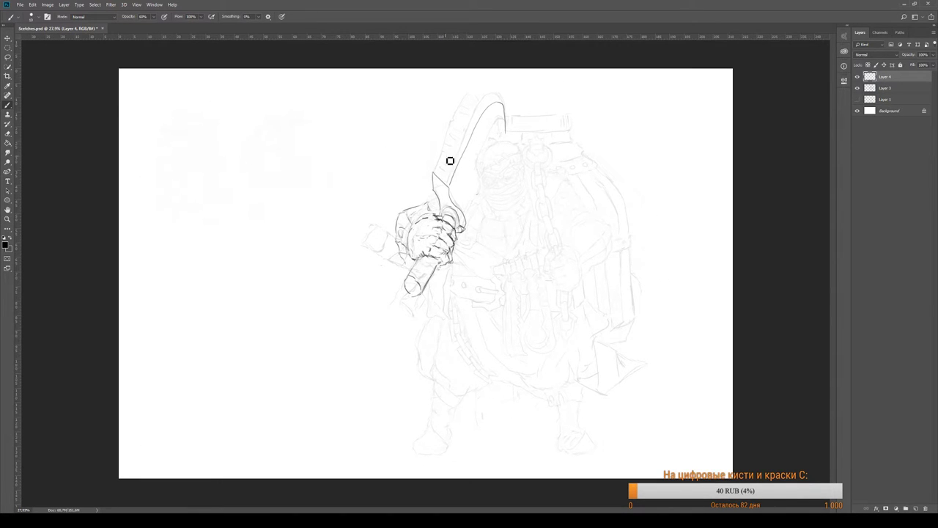
pyautogui.moveTo(437, 177); pyautogui.dragTo(480, 99)
pyautogui.moveTo(460, 129)
pyautogui.mouseDown()
pyautogui.moveTo(477, 101)
pyautogui.moveTo(503, 95)
pyautogui.mouseUp()
pyautogui.press('e')
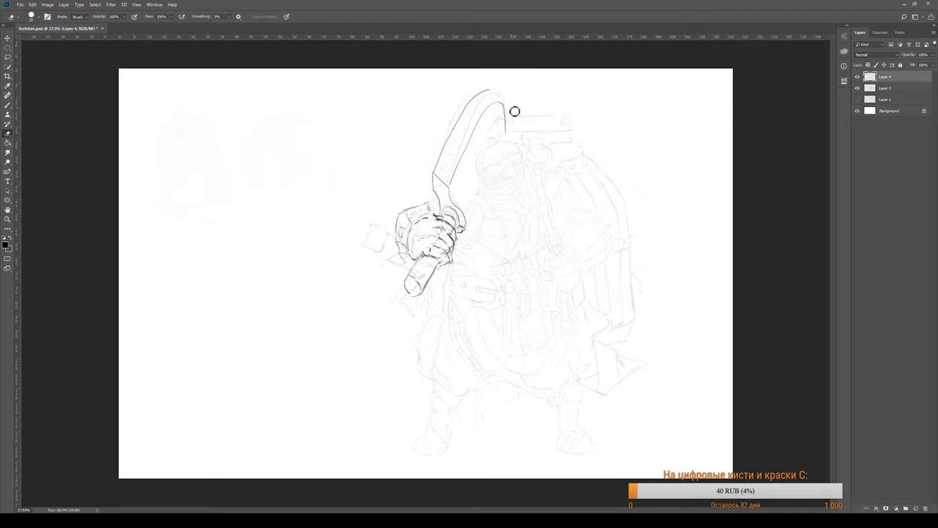
pyautogui.press('b')
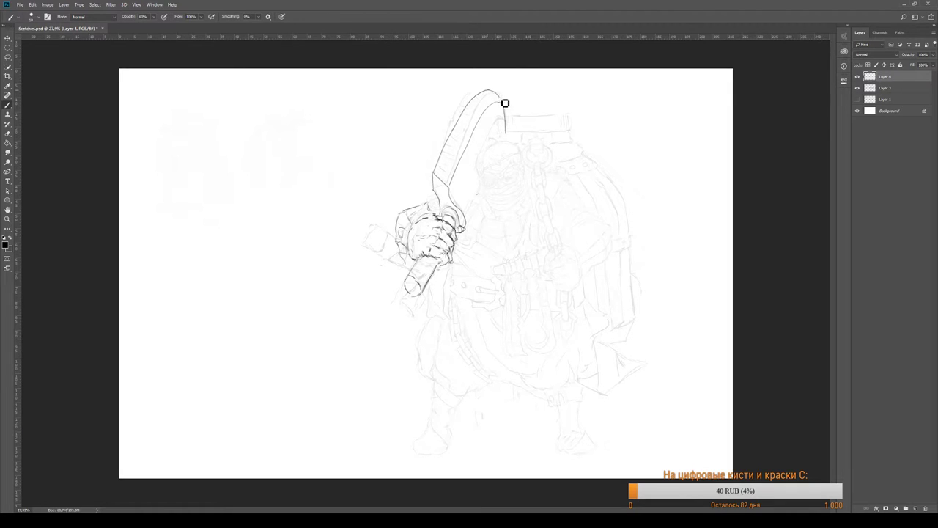
pyautogui.moveTo(489, 90); pyautogui.dragTo(503, 104)
pyautogui.moveTo(506, 124); pyautogui.dragTo(507, 136)
# - Rotate the canvas, add short hatching lines across the blade's width up to its tip, and restore the upright view
pyautogui.press('r')
pyautogui.moveTo(418, 304); pyautogui.dragTo(448, 298)
pyautogui.press('b')
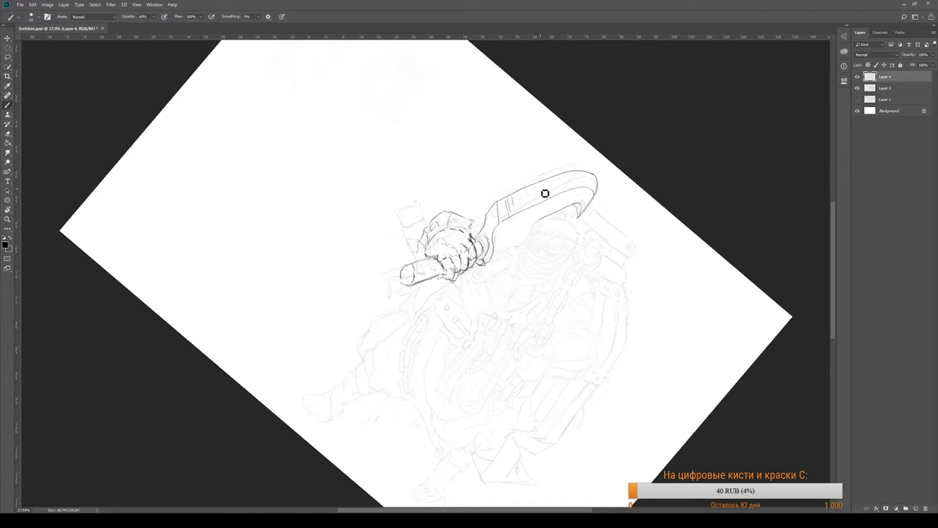
pyautogui.moveTo(538, 195)
pyautogui.mouseDown()
pyautogui.moveTo(540, 207)
pyautogui.moveTo(548, 203)
pyautogui.mouseUp()
pyautogui.moveTo(597, 183)
pyautogui.mouseDown()
pyautogui.moveTo(569, 179)
pyautogui.moveTo(572, 191)
pyautogui.moveTo(595, 189)
pyautogui.mouseUp()
pyautogui.press('r')
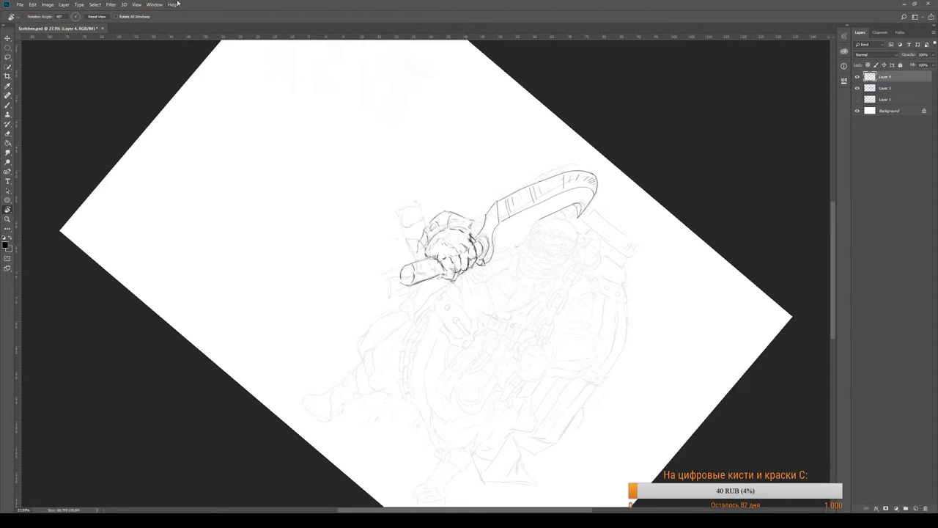
pyautogui.click(104, 17)
pyautogui.press('b')
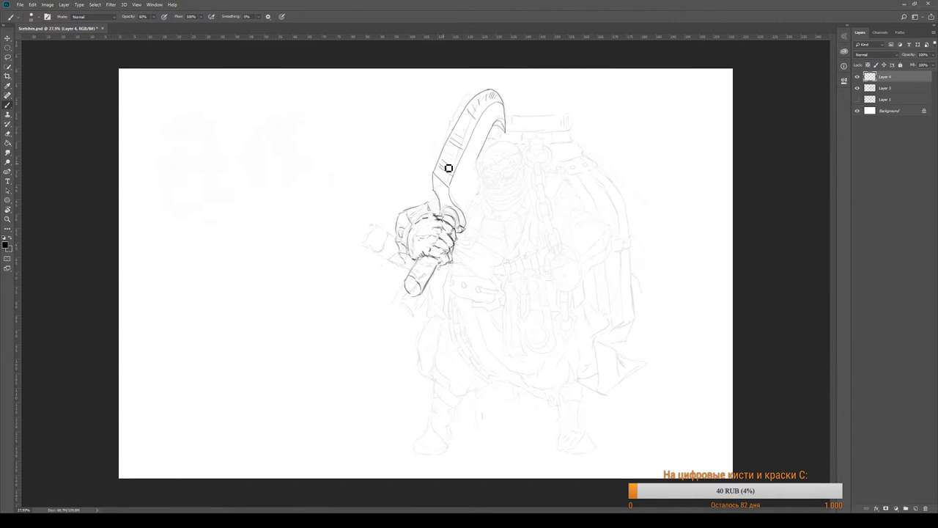
# - Add nicks along the blade's outer edge, detail the area around the guard, and sharpen the hooked tip
pyautogui.press('e')
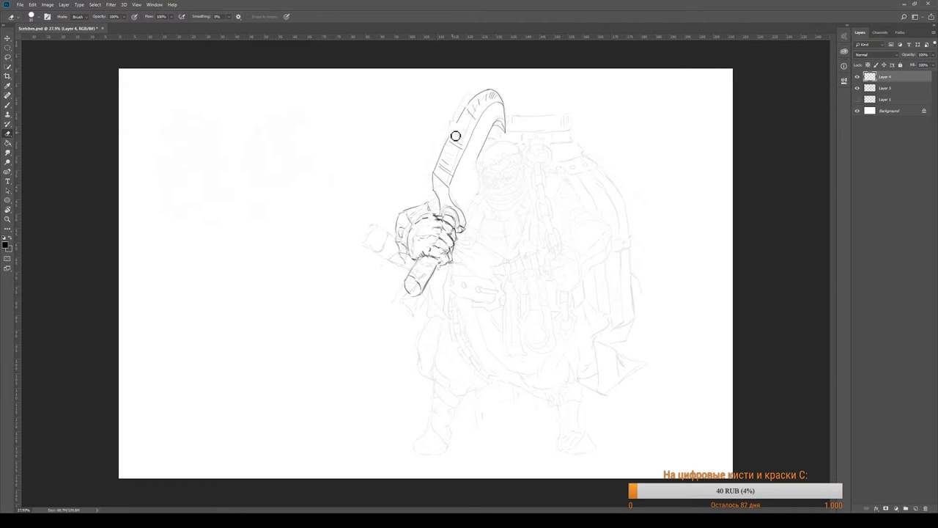
pyautogui.press('b')
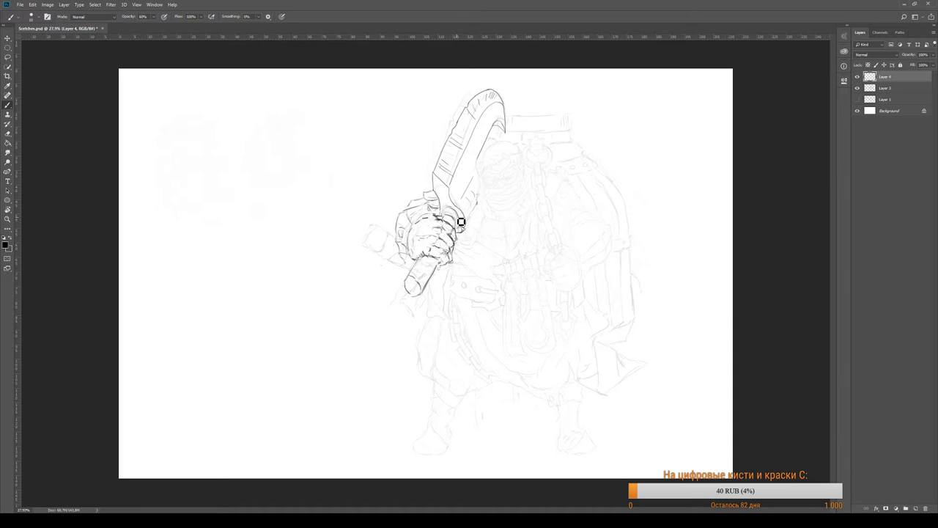
pyautogui.press('e')
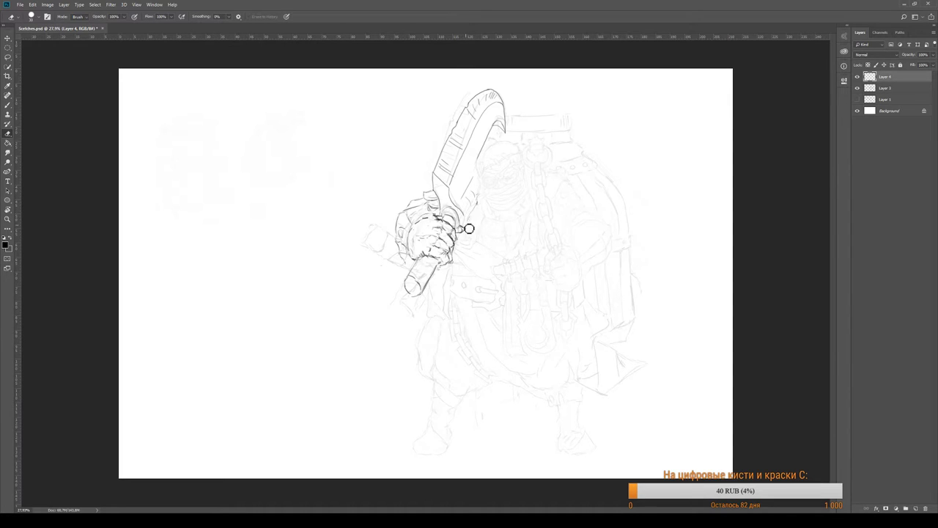
pyautogui.press('b')
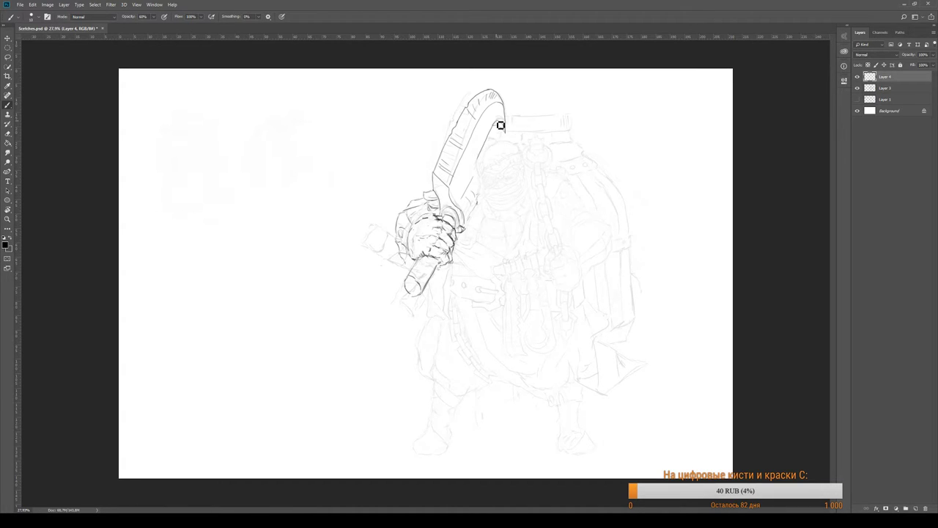
pyautogui.moveTo(501, 125); pyautogui.dragTo(505, 133)
# - Draw the squinting eye with its lids and surrounding creases over the faded face sketch
pyautogui.press('z')
pyautogui.moveTo(524, 169); pyautogui.dragTo(531, 163)
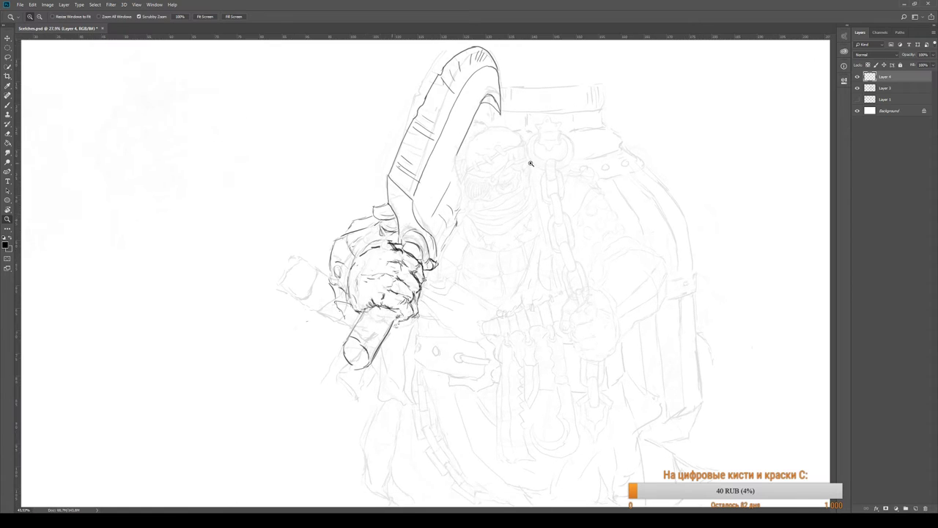
pyautogui.press('b')
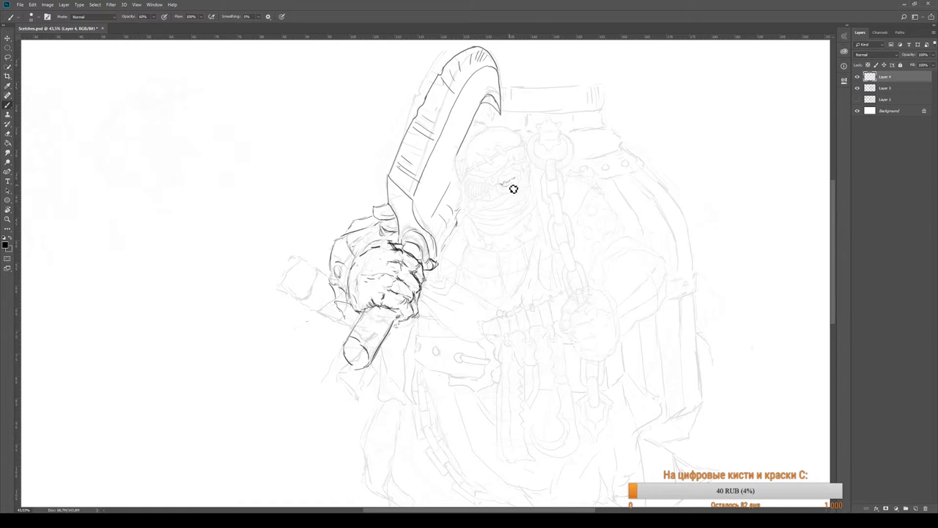
pyautogui.press('z')
pyautogui.moveTo(505, 182); pyautogui.dragTo(504, 203)
pyautogui.press('b')
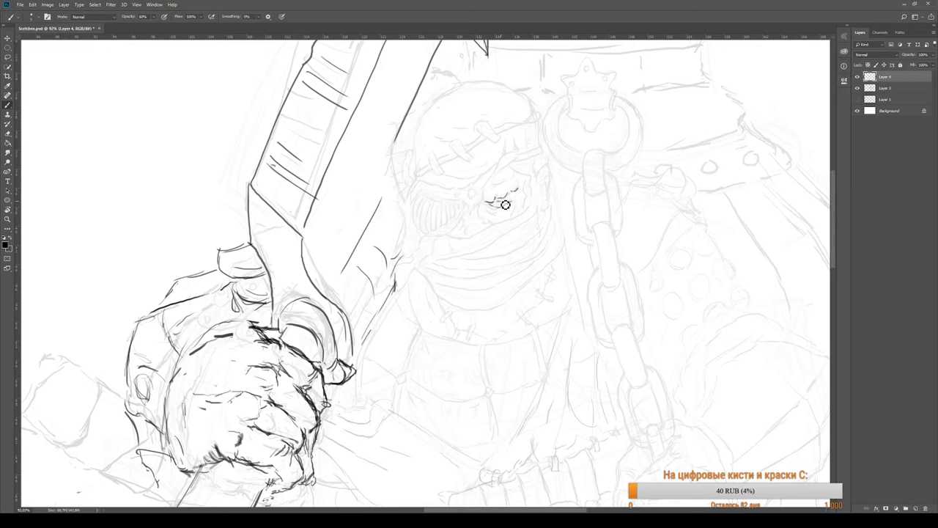
pyautogui.moveTo(517, 199); pyautogui.dragTo(530, 188)
pyautogui.moveTo(498, 214); pyautogui.dragTo(516, 216)
pyautogui.moveTo(525, 195); pyautogui.dragTo(528, 201)
# - Draw the bulbous nose and the wrinkled brow and skin folds around the eye
pyautogui.moveTo(482, 194); pyautogui.dragTo(488, 215)
pyautogui.moveTo(461, 228); pyautogui.dragTo(467, 240)
pyautogui.moveTo(463, 237)
pyautogui.mouseDown()
pyautogui.moveTo(475, 249)
pyautogui.moveTo(489, 242)
pyautogui.moveTo(488, 223)
pyautogui.moveTo(495, 230)
pyautogui.mouseUp()
pyautogui.moveTo(496, 223)
pyautogui.mouseDown()
pyautogui.moveTo(471, 244)
pyautogui.moveTo(485, 247)
pyautogui.moveTo(486, 233)
pyautogui.moveTo(474, 247)
pyautogui.moveTo(519, 223)
pyautogui.moveTo(501, 199)
pyautogui.mouseUp()
pyautogui.moveTo(497, 192); pyautogui.dragTo(528, 174)
pyautogui.moveTo(490, 207)
pyautogui.mouseDown()
pyautogui.moveTo(487, 220)
pyautogui.moveTo(508, 220)
pyautogui.mouseUp()
# - Draw the pointed ear with its inner contour and lobe beside the face
pyautogui.moveTo(538, 176)
pyautogui.mouseDown()
pyautogui.moveTo(551, 160)
pyautogui.moveTo(559, 195)
pyautogui.mouseUp()
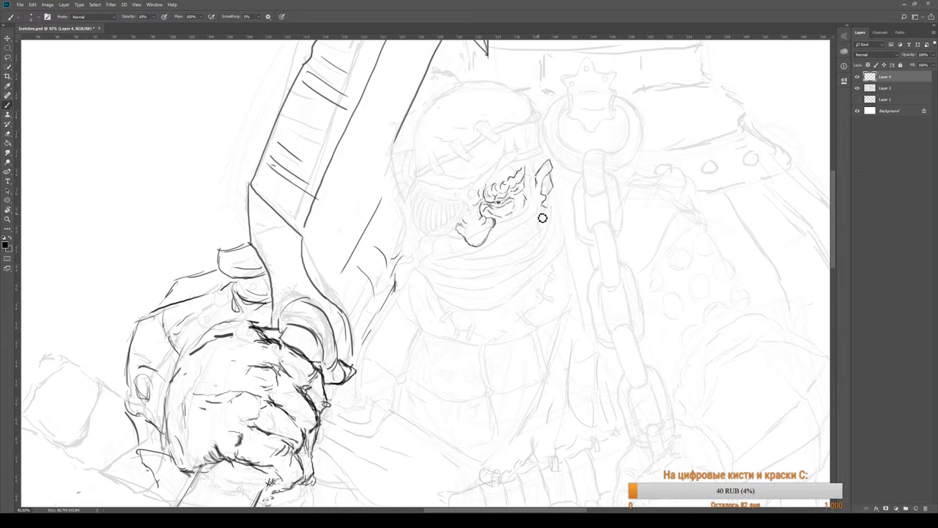
pyautogui.moveTo(543, 209); pyautogui.dragTo(556, 212)
pyautogui.moveTo(550, 179)
pyautogui.mouseDown()
pyautogui.moveTo(545, 209)
pyautogui.moveTo(553, 202)
pyautogui.mouseUp()
pyautogui.moveTo(529, 177); pyautogui.dragTo(545, 160)
# - Draw the scarf's upper edge below the nose and its curved folds wrapping around the neck
pyautogui.moveTo(473, 252); pyautogui.dragTo(420, 266)
pyautogui.moveTo(461, 261); pyautogui.dragTo(528, 249)
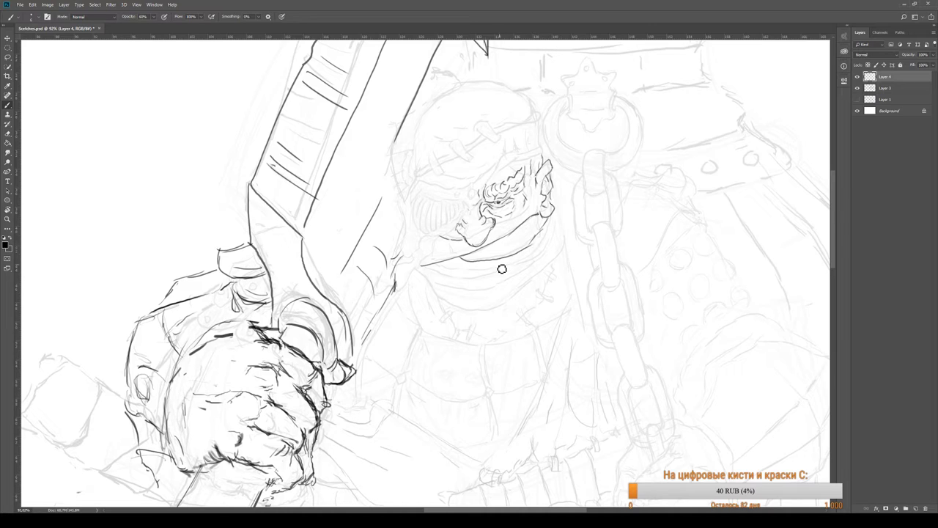
pyautogui.moveTo(476, 273); pyautogui.dragTo(546, 247)
pyautogui.moveTo(544, 255); pyautogui.dragTo(461, 285)
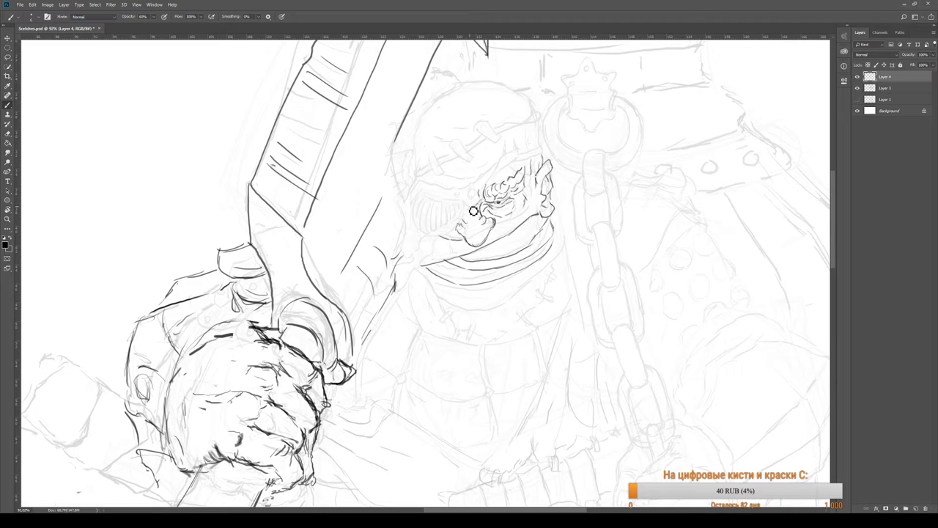
# - Outline the forehead beside the nose and draw the studded headband above the eye with its round rivets
pyautogui.moveTo(468, 216)
pyautogui.mouseDown()
pyautogui.moveTo(506, 173)
pyautogui.moveTo(516, 190)
pyautogui.moveTo(488, 183)
pyautogui.moveTo(490, 193)
pyautogui.moveTo(492, 183)
pyautogui.mouseUp()
pyautogui.moveTo(497, 181)
pyautogui.mouseDown()
pyautogui.moveTo(502, 189)
pyautogui.moveTo(491, 185)
pyautogui.moveTo(548, 152)
pyautogui.moveTo(542, 142)
pyautogui.moveTo(509, 150)
pyautogui.moveTo(543, 140)
pyautogui.moveTo(469, 181)
pyautogui.mouseUp()
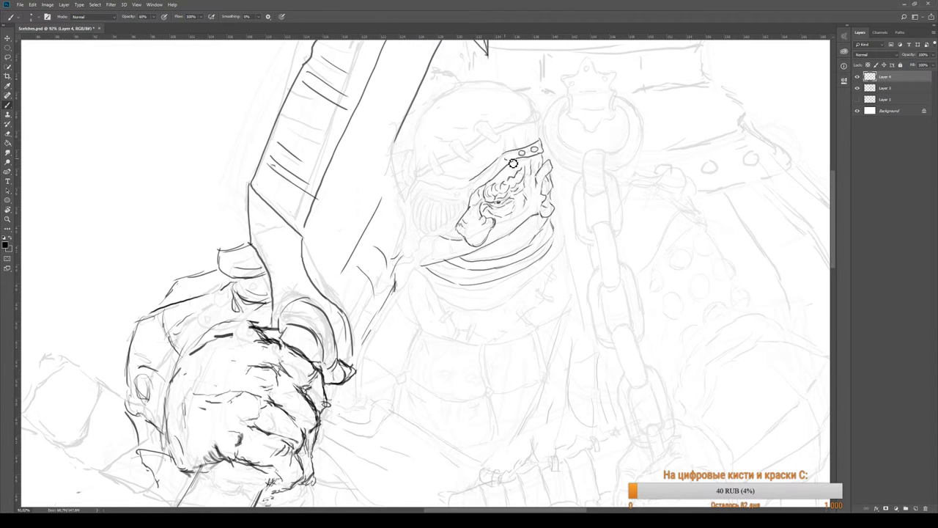
pyautogui.moveTo(508, 155); pyautogui.dragTo(511, 157)
pyautogui.moveTo(541, 119); pyautogui.dragTo(545, 138)
# - Select the studded headband's end above the ear, tidy its edge with the Eraser, and deselect
pyautogui.press('w')
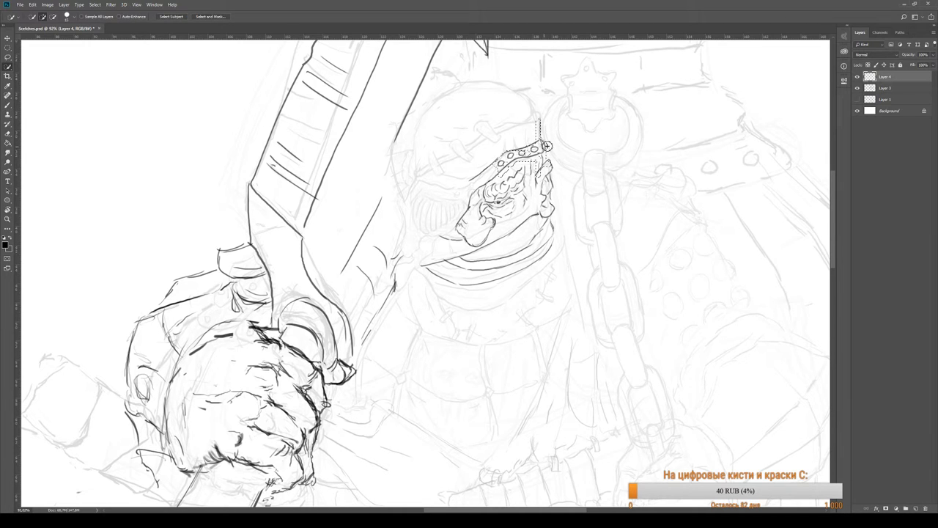
pyautogui.moveTo(504, 159); pyautogui.dragTo(546, 149)
pyautogui.press('l')
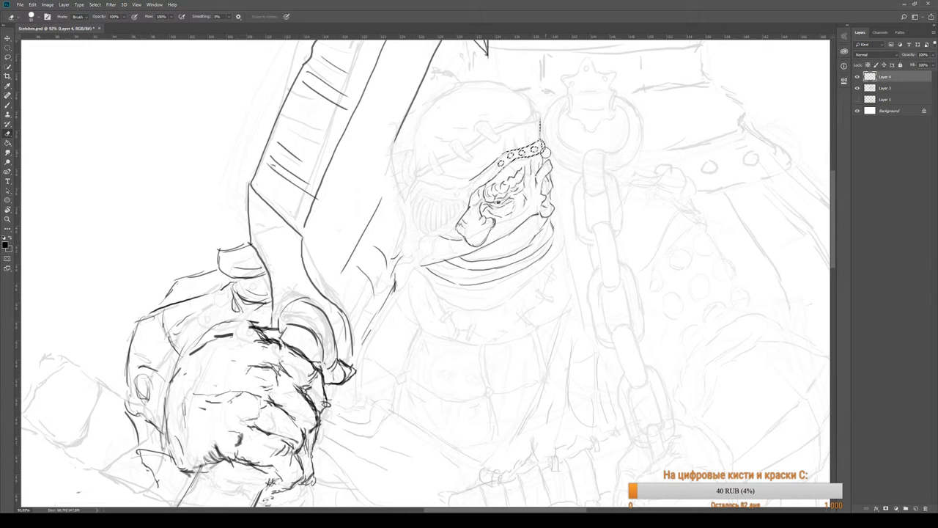
pyautogui.hotkey('ctrl', 'd')
pyautogui.press('e')
pyautogui.press('v')
# - Draw the headband's wavy upper edge across the cap and clean up its end above the ear
pyautogui.press('b')
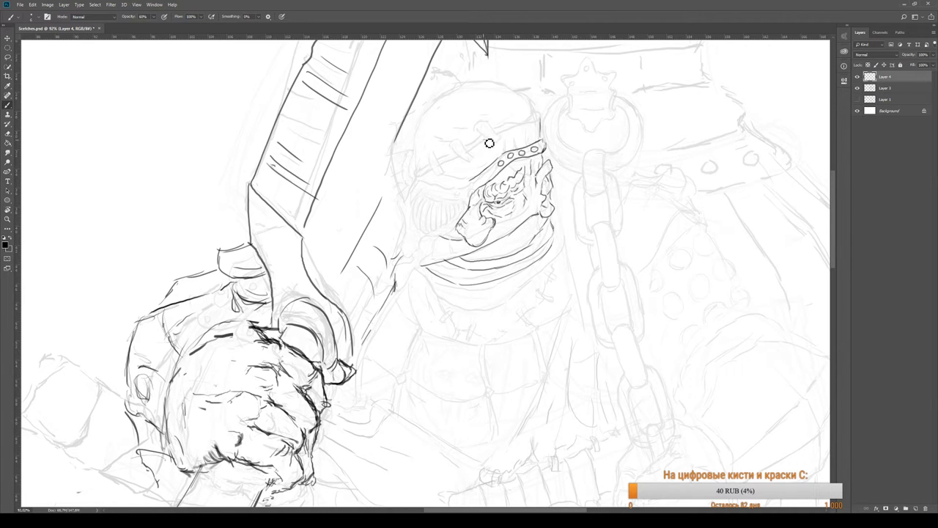
pyautogui.moveTo(471, 149); pyautogui.dragTo(488, 144)
pyautogui.moveTo(503, 129); pyautogui.dragTo(534, 119)
pyautogui.press('e')
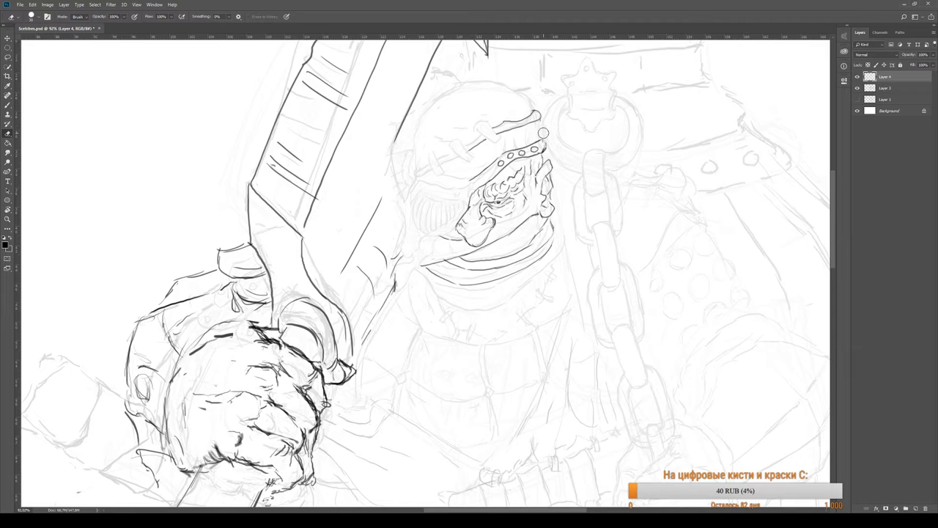
# - Extend the headband's lower edge over the covered eye and refine the nearby nose contour
pyautogui.press('b')
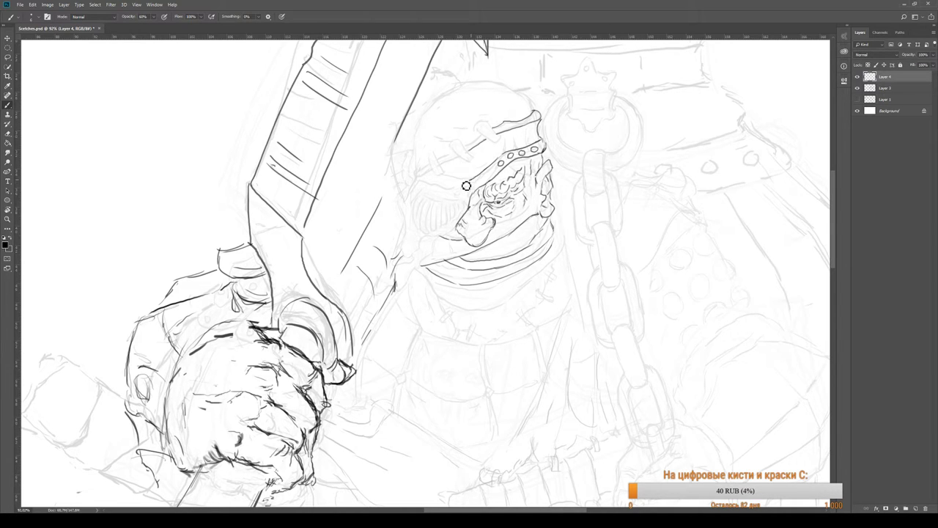
pyautogui.moveTo(480, 177); pyautogui.dragTo(459, 181)
pyautogui.press('z')
pyautogui.moveTo(425, 209)
pyautogui.mouseDown()
pyautogui.moveTo(393, 211)
pyautogui.moveTo(430, 201)
pyautogui.mouseUp()
pyautogui.press('b')
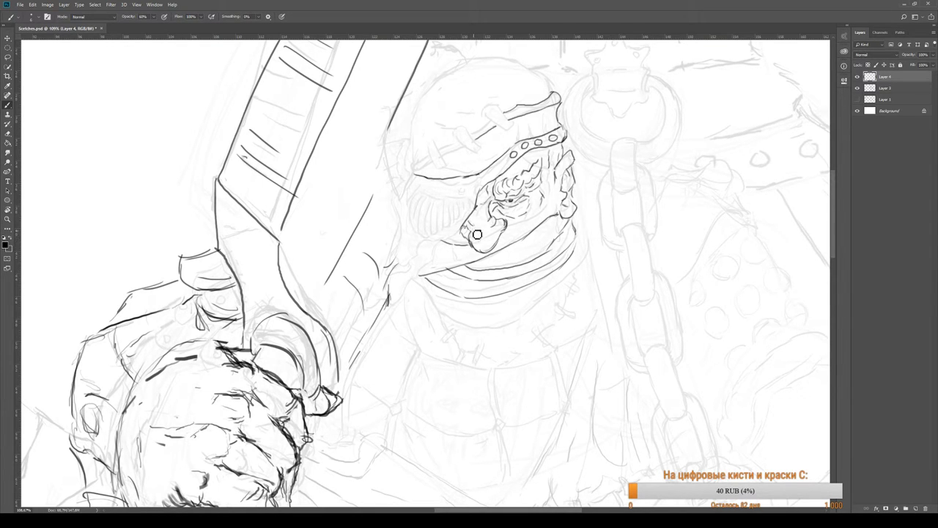
pyautogui.press('e')
pyautogui.press('b')
pyautogui.press('z')
pyautogui.moveTo(469, 285); pyautogui.dragTo(462, 248)
pyautogui.press('v')
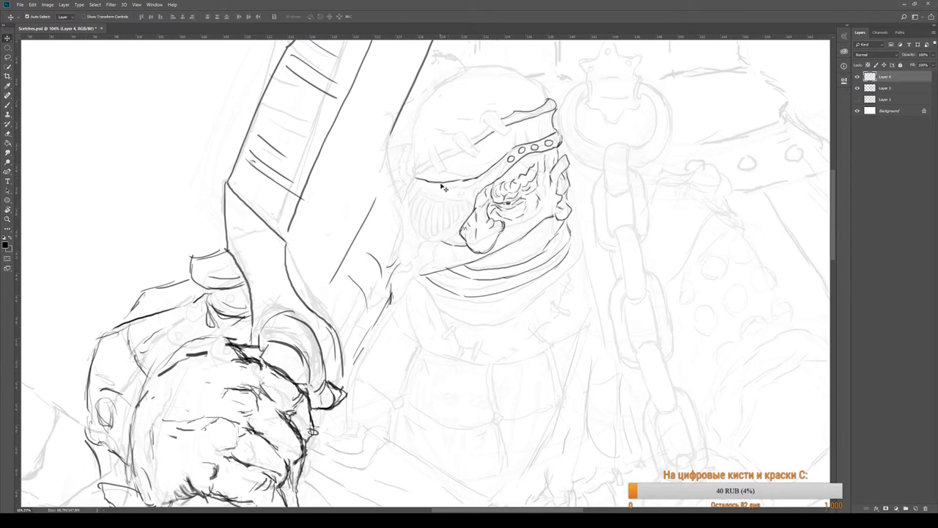
# - Draw the slatted plate over the covered eye, with a row of narrow vertical slits and a surrounding rim
pyautogui.press('b')
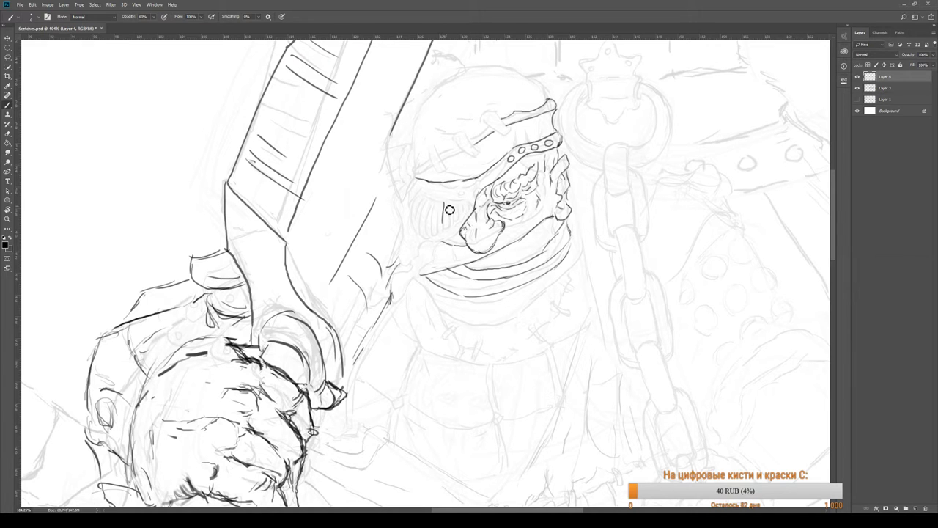
pyautogui.moveTo(448, 211); pyautogui.dragTo(460, 227)
pyautogui.moveTo(431, 213)
pyautogui.mouseDown()
pyautogui.moveTo(440, 236)
pyautogui.moveTo(457, 207)
pyautogui.moveTo(424, 236)
pyautogui.mouseUp()
pyautogui.moveTo(423, 208); pyautogui.dragTo(418, 240)
pyautogui.moveTo(423, 207); pyautogui.dragTo(420, 228)
pyautogui.moveTo(446, 229)
pyautogui.mouseDown()
pyautogui.moveTo(470, 207)
pyautogui.moveTo(467, 215)
pyautogui.moveTo(470, 206)
pyautogui.moveTo(416, 213)
pyautogui.moveTo(417, 228)
pyautogui.mouseUp()
pyautogui.moveTo(462, 229); pyautogui.dragTo(429, 244)
pyautogui.moveTo(412, 221)
pyautogui.mouseDown()
pyautogui.moveTo(419, 249)
pyautogui.moveTo(434, 246)
pyautogui.mouseUp()
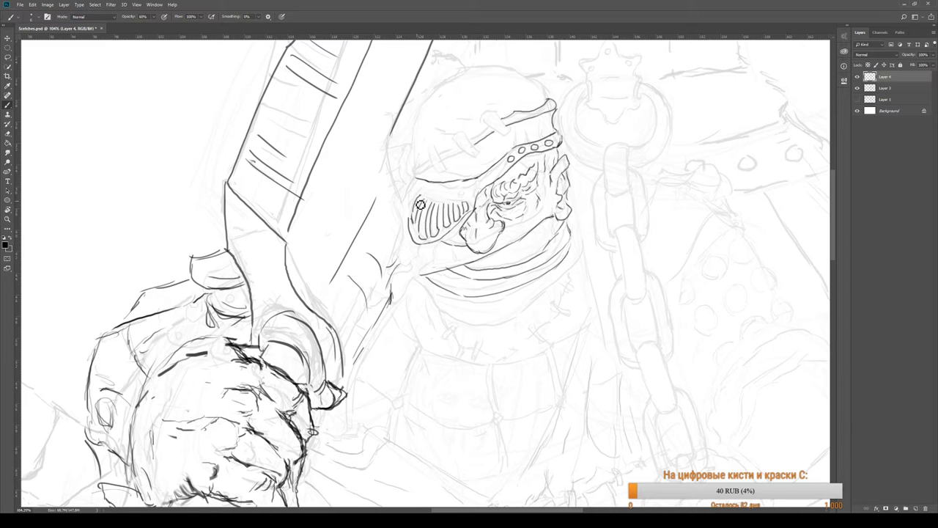
pyautogui.moveTo(422, 205); pyautogui.dragTo(417, 205)
# - Draw the mask's cheek edge from the nose down to a point at the scarf and erase stray lines beside the plate
pyautogui.moveTo(462, 237)
pyautogui.mouseDown()
pyautogui.moveTo(440, 244)
pyautogui.moveTo(422, 276)
pyautogui.mouseUp()
pyautogui.scroll(-6, 418, 267)
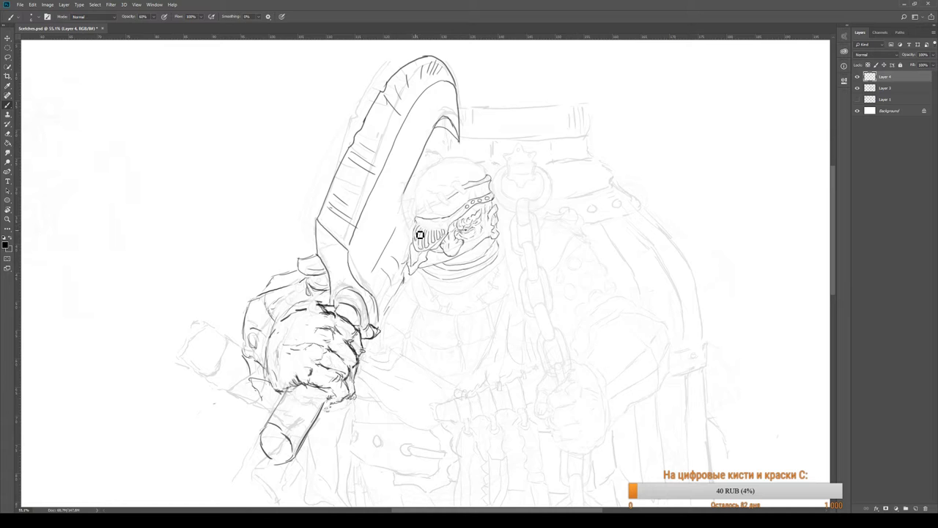
pyautogui.scroll(5, 414, 238)
pyautogui.press('e')
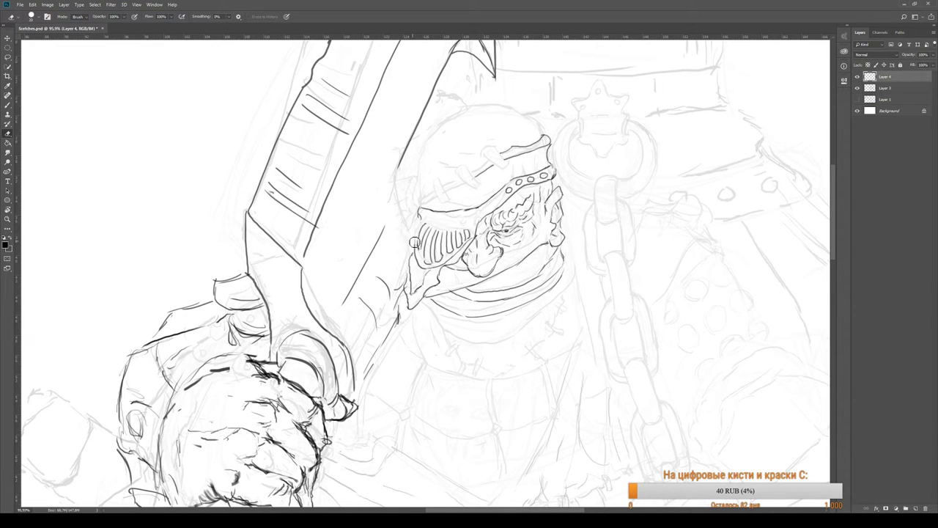
# - Redraw the eye plate's outer slit and its side contour from the headband down to the cheek
pyautogui.press('b')
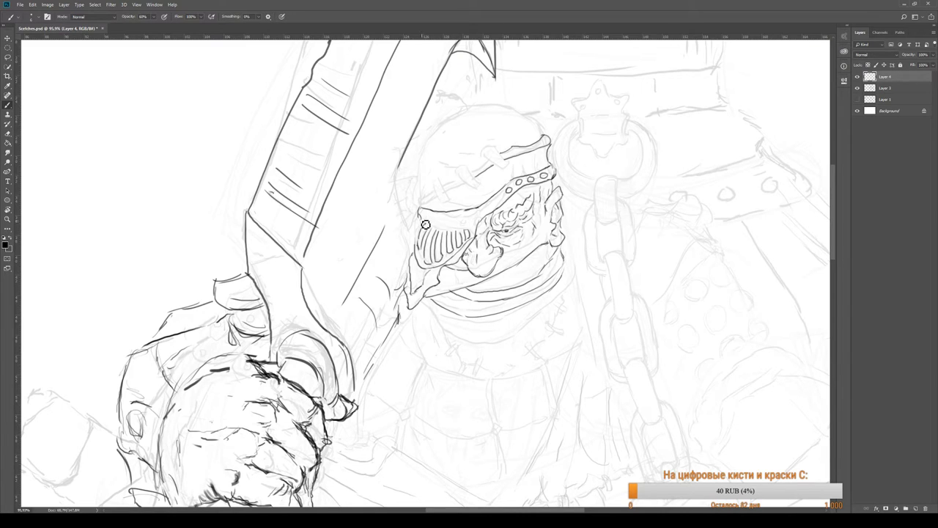
pyautogui.moveTo(425, 226); pyautogui.dragTo(423, 254)
pyautogui.moveTo(423, 223); pyautogui.dragTo(466, 232)
pyautogui.hotkey('ctrl', 'z')
pyautogui.moveTo(418, 220); pyautogui.dragTo(414, 263)
# - Trim the lower ends of the slits and draw the plate's rounded lower rim, upper edge details and crossed screw
pyautogui.press('e')
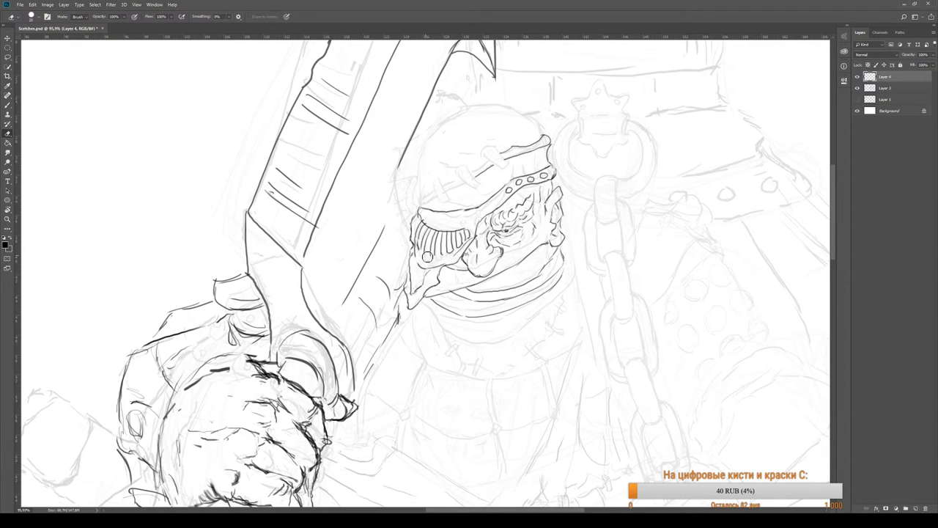
pyautogui.press('b')
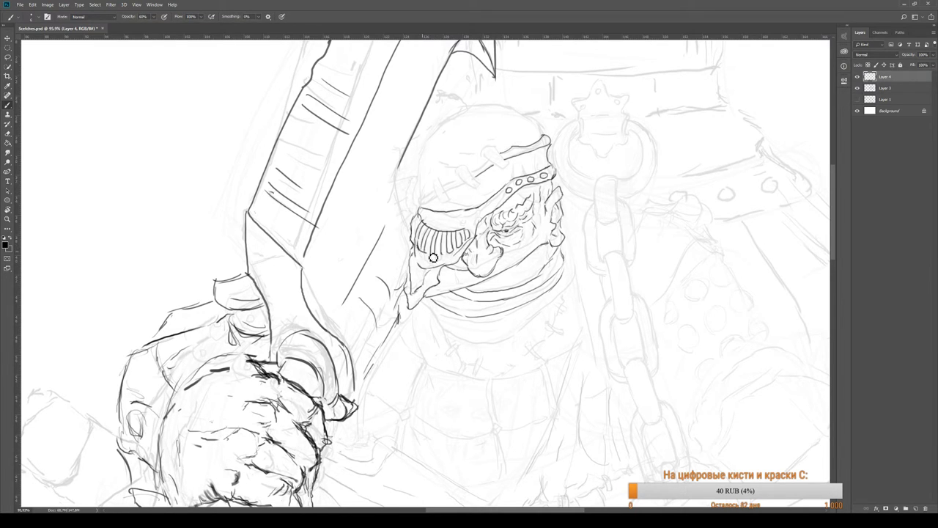
pyautogui.moveTo(420, 254); pyautogui.dragTo(470, 252)
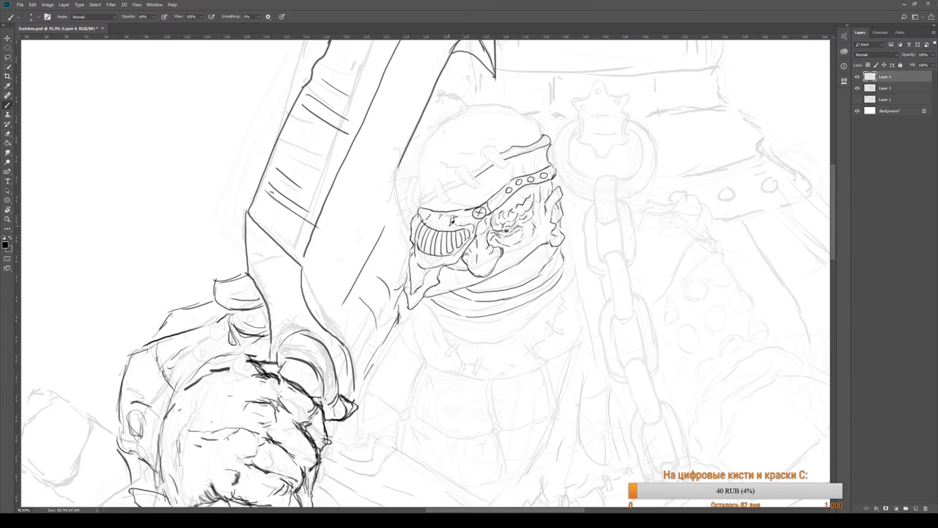
# - Select the slatted grille on the eye plate, narrow it and shift it slightly toward the nose
pyautogui.press('e')
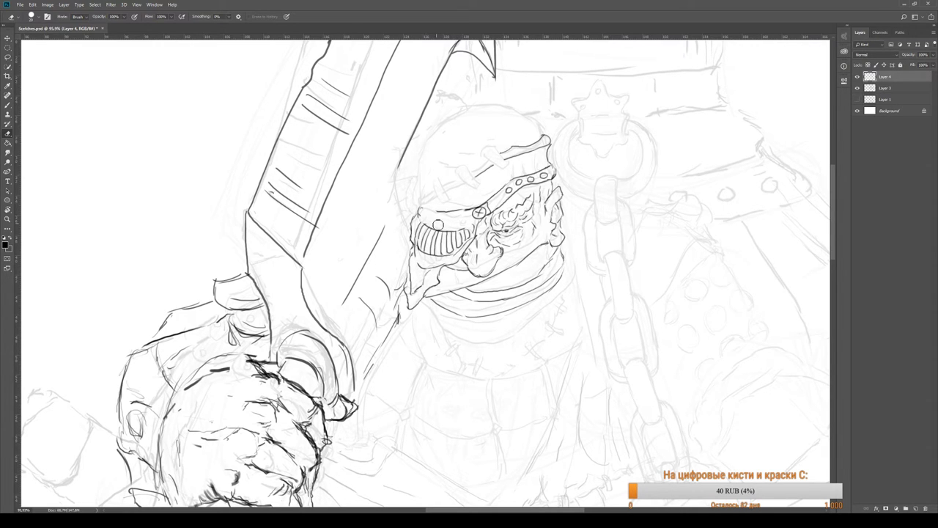
pyautogui.press('l')
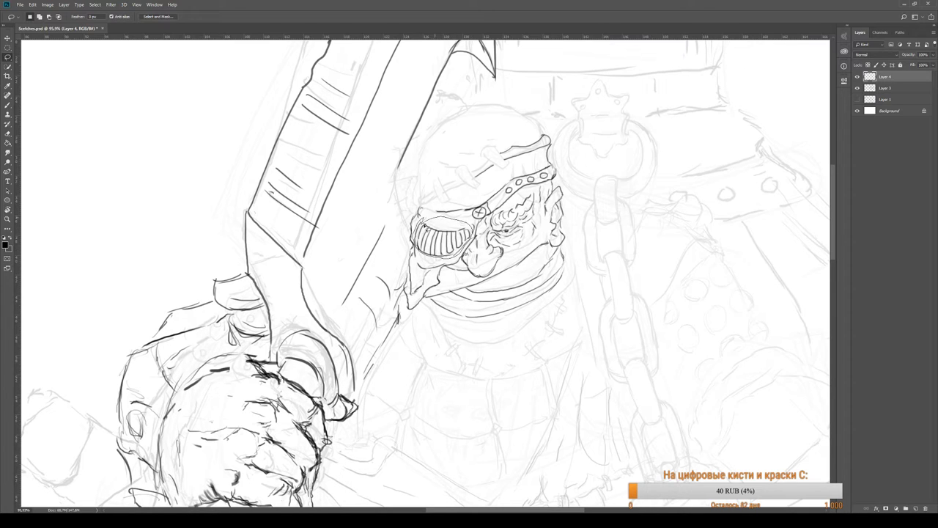
pyautogui.press('Delete')
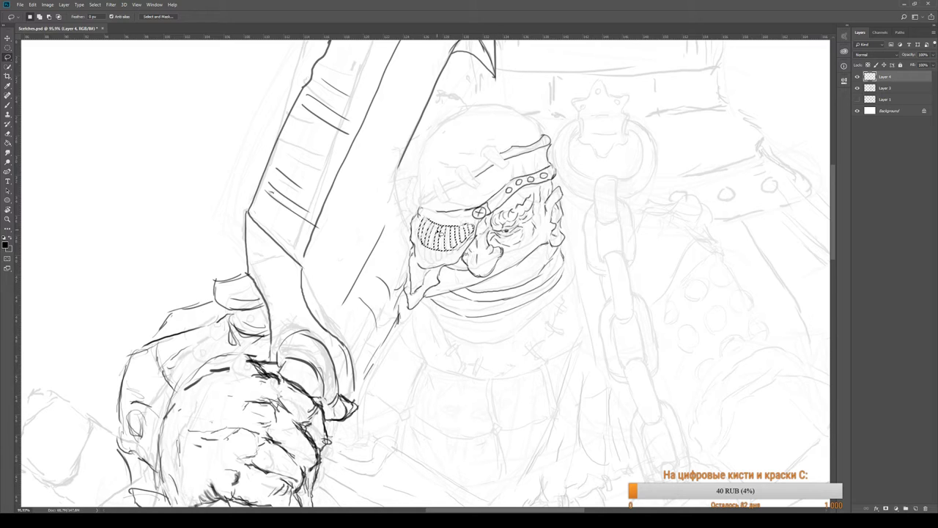
pyautogui.hotkey('ctrl', 't')
pyautogui.moveTo(420, 231); pyautogui.dragTo(424, 231)
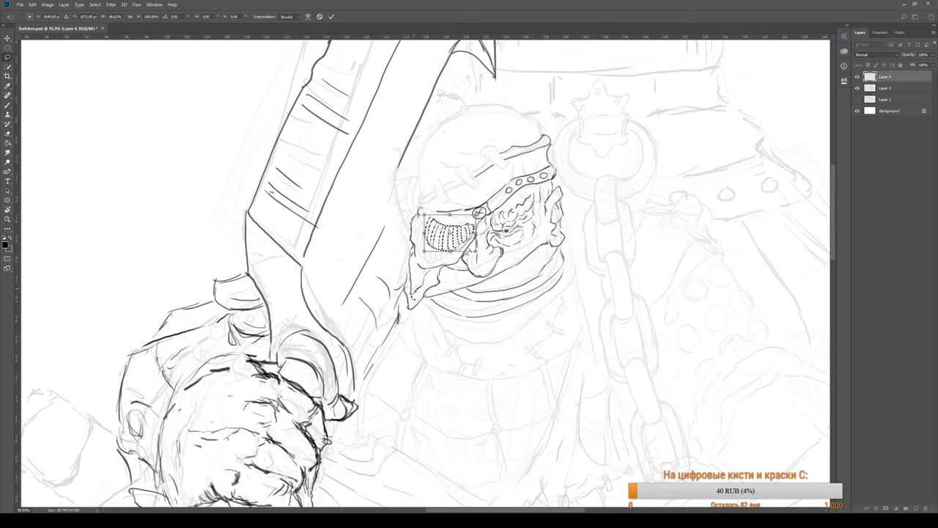
pyautogui.press('Return')
pyautogui.hotkey('ctrl', 'd')
pyautogui.press('b')
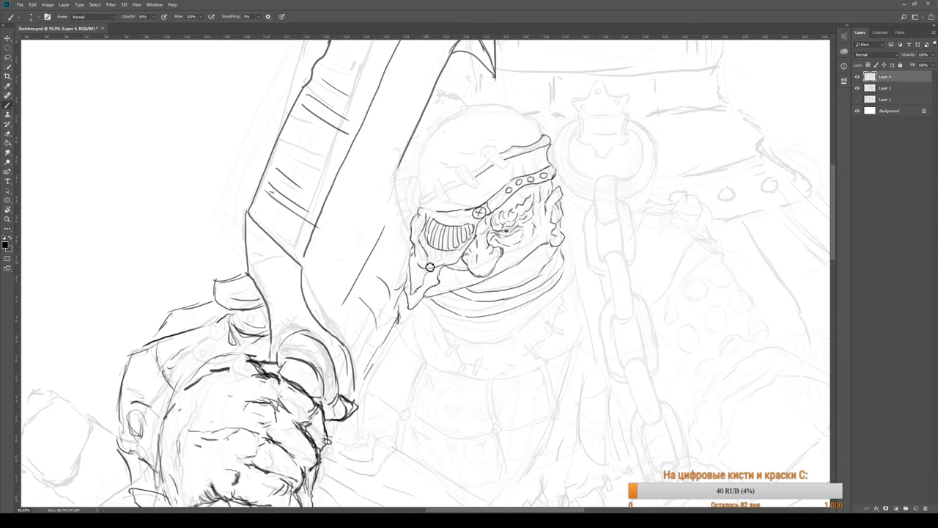
# - Erase the mask's outer side contour and pointed cheek tip, and redraw the edge closer to the face from headband to scarf
pyautogui.press('e')
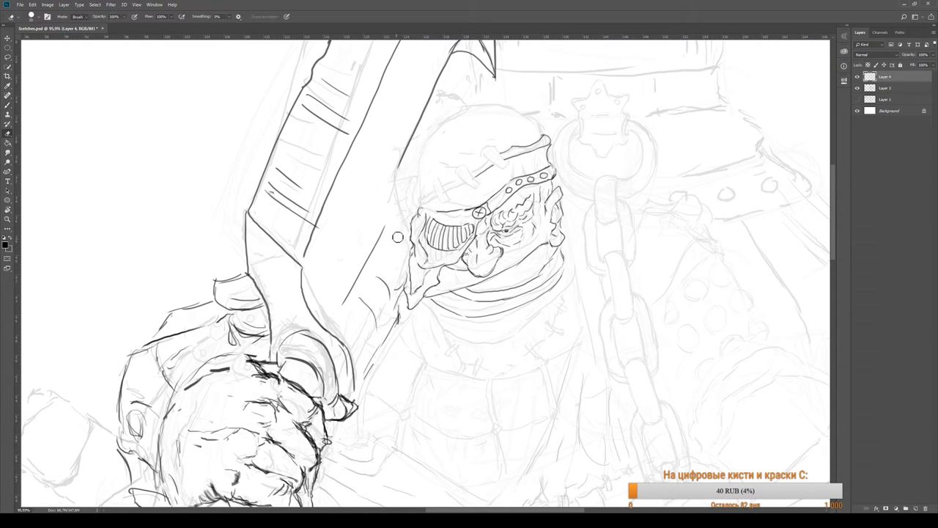
pyautogui.press('b')
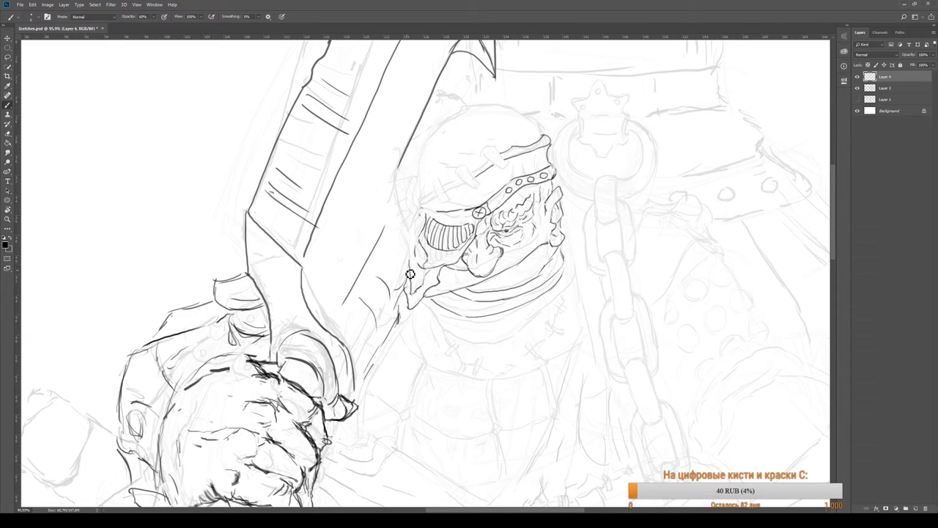
pyautogui.press('e')
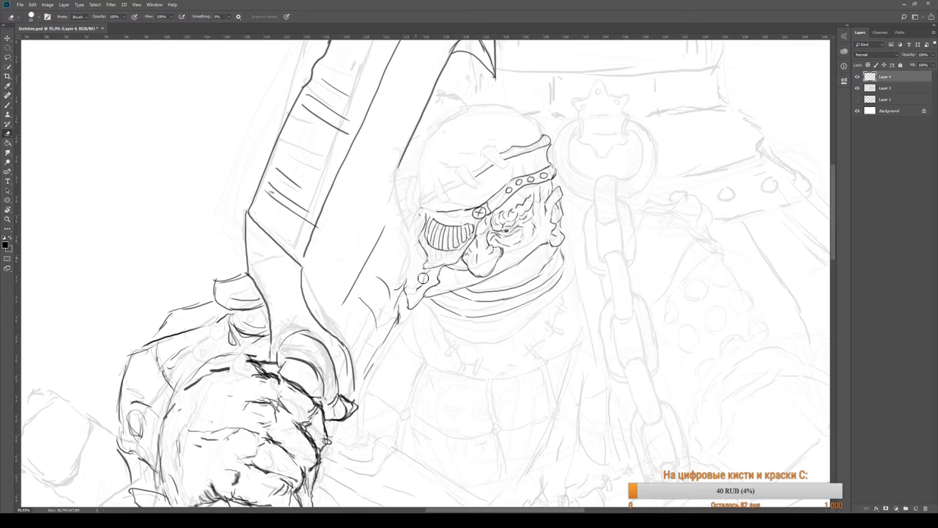
pyautogui.moveTo(444, 276)
pyautogui.mouseDown()
pyautogui.moveTo(416, 302)
pyautogui.moveTo(408, 288)
pyautogui.moveTo(425, 276)
pyautogui.mouseUp()
pyautogui.press('b')
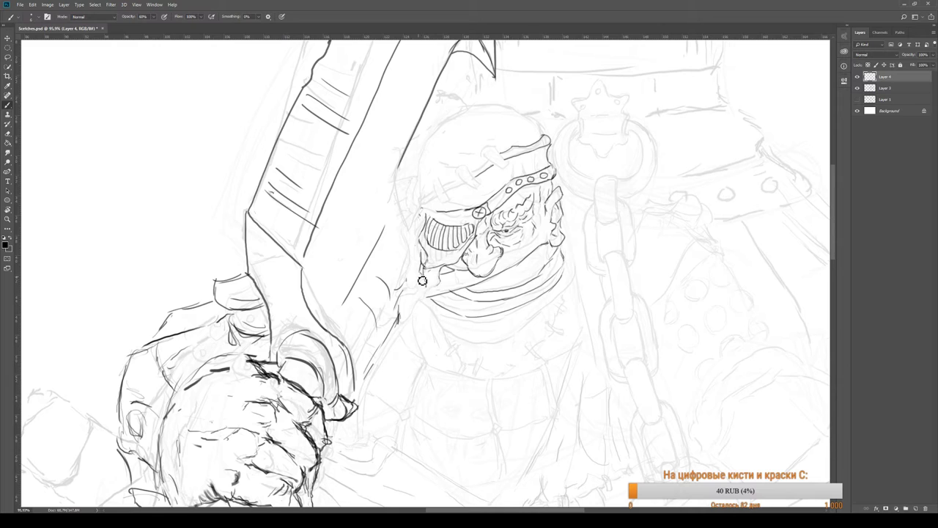
pyautogui.moveTo(422, 281); pyautogui.dragTo(421, 298)
pyautogui.moveTo(422, 230)
pyautogui.mouseDown()
pyautogui.moveTo(421, 219)
pyautogui.moveTo(422, 235)
pyautogui.moveTo(408, 230)
pyautogui.moveTo(412, 245)
pyautogui.moveTo(421, 215)
pyautogui.moveTo(416, 247)
pyautogui.moveTo(412, 233)
pyautogui.moveTo(417, 291)
pyautogui.moveTo(416, 230)
pyautogui.moveTo(421, 264)
pyautogui.moveTo(417, 226)
pyautogui.moveTo(418, 257)
pyautogui.moveTo(428, 248)
pyautogui.moveTo(425, 228)
pyautogui.moveTo(422, 267)
pyautogui.moveTo(421, 233)
pyautogui.moveTo(410, 244)
pyautogui.moveTo(422, 265)
pyautogui.moveTo(424, 208)
pyautogui.moveTo(458, 210)
pyautogui.mouseUp()
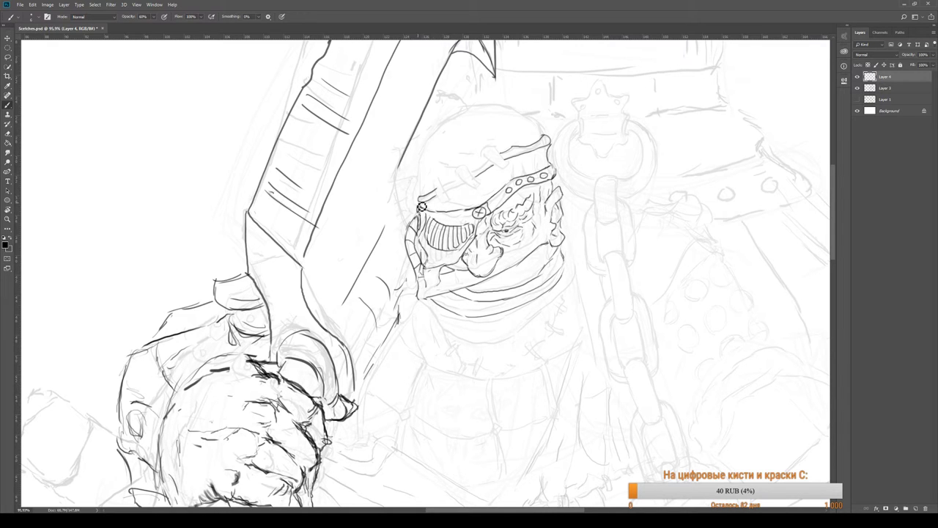
# - Draw the headband's upper seam with three thick lacing straps across it, and add short fold lines in the cloth above the studded band
pyautogui.moveTo(419, 205); pyautogui.dragTo(444, 192)
pyautogui.press('e')
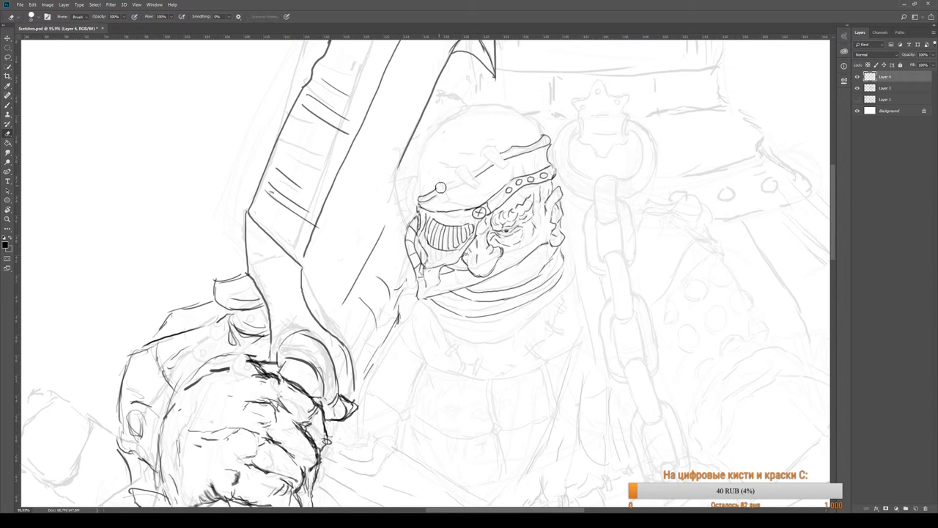
pyautogui.press('b')
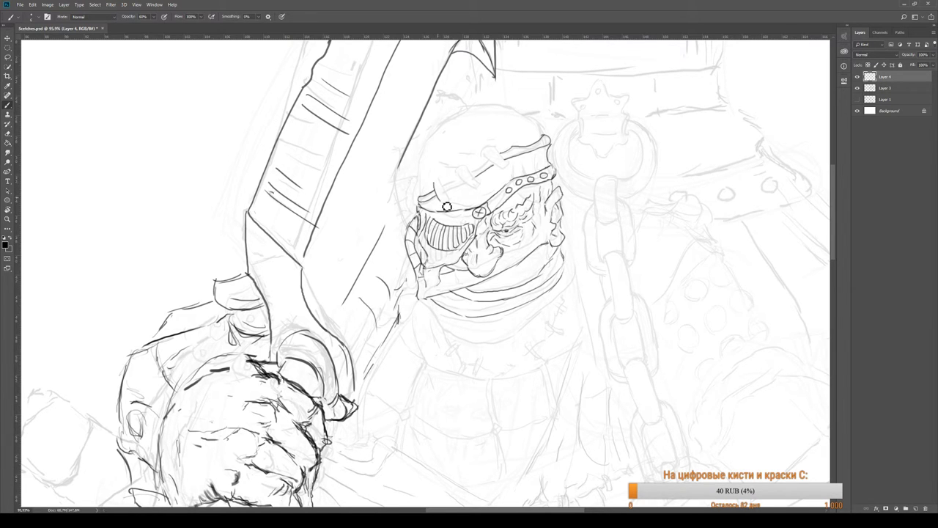
pyautogui.moveTo(443, 198)
pyautogui.mouseDown()
pyautogui.moveTo(489, 160)
pyautogui.moveTo(504, 171)
pyautogui.moveTo(501, 152)
pyautogui.moveTo(522, 160)
pyautogui.moveTo(470, 185)
pyautogui.mouseUp()
pyautogui.moveTo(470, 171); pyautogui.dragTo(462, 180)
pyautogui.moveTo(488, 146); pyautogui.dragTo(504, 166)
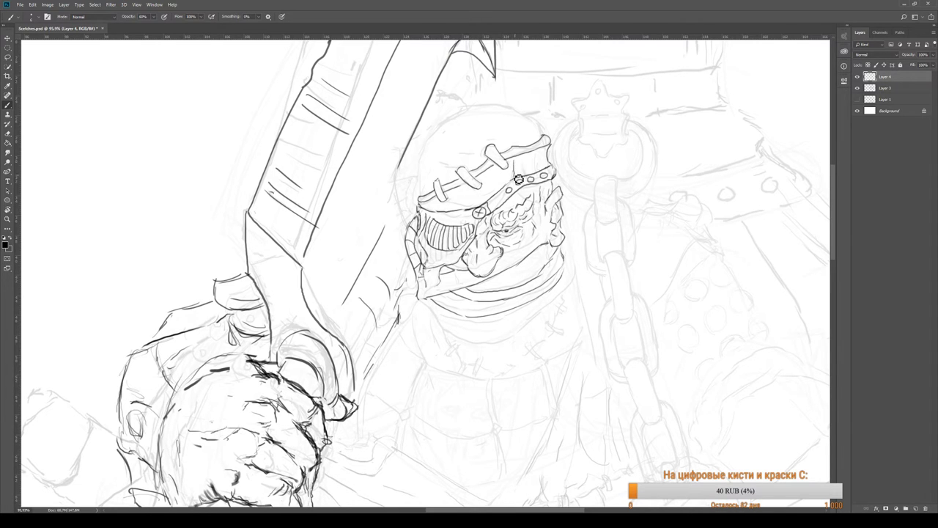
pyautogui.moveTo(518, 180)
pyautogui.mouseDown()
pyautogui.moveTo(532, 158)
pyautogui.moveTo(534, 175)
pyautogui.moveTo(545, 162)
pyautogui.moveTo(552, 170)
pyautogui.mouseUp()
pyautogui.moveTo(480, 210); pyautogui.dragTo(481, 212)
# - Outline the domed top of the head and draw a curved seam with small cross-stitches across it
pyautogui.press('z')
pyautogui.scroll(-5, 463, 220)
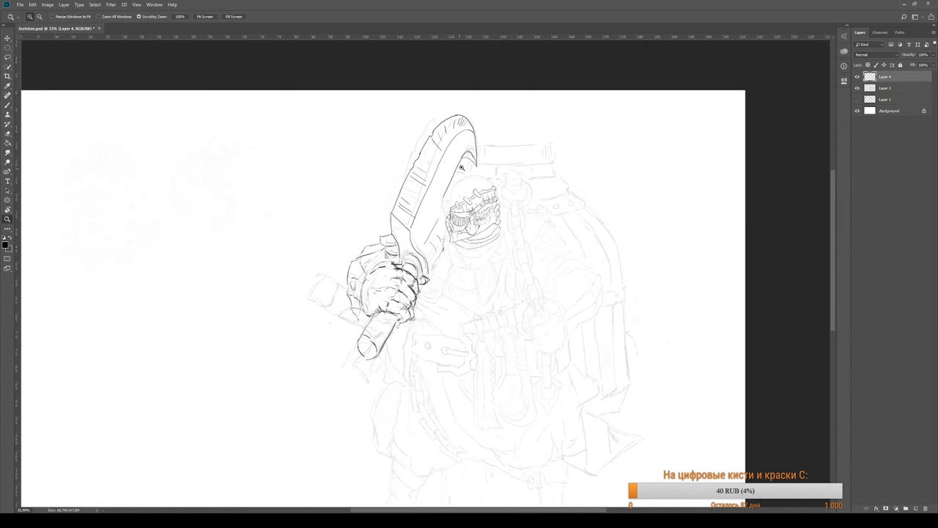
pyautogui.scroll(5, 462, 167)
pyautogui.press('b')
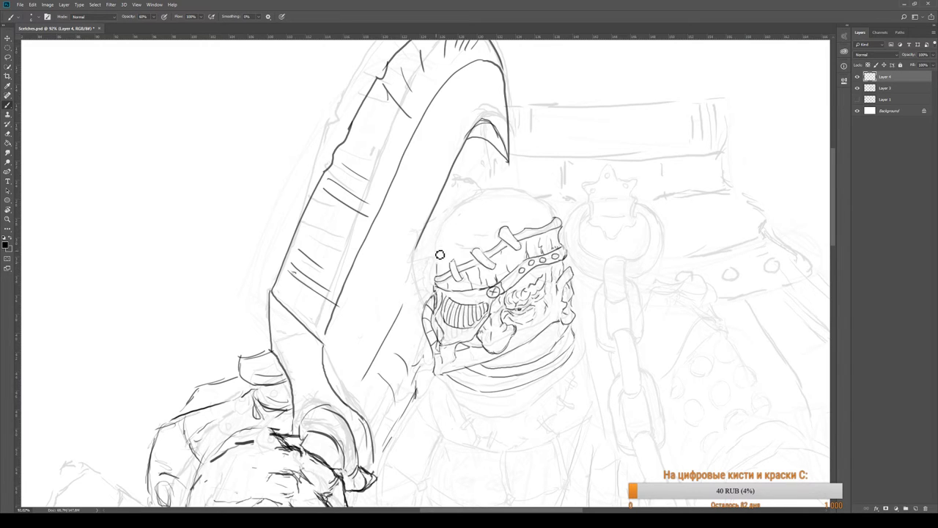
pyautogui.moveTo(438, 273); pyautogui.dragTo(450, 223)
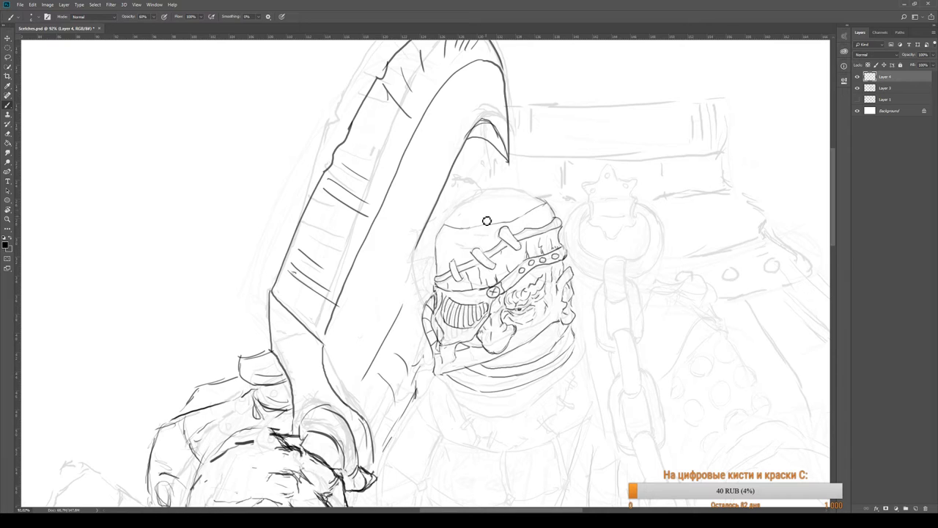
pyautogui.moveTo(448, 228)
pyautogui.mouseDown()
pyautogui.moveTo(511, 224)
pyautogui.moveTo(552, 206)
pyautogui.moveTo(498, 193)
pyautogui.moveTo(447, 231)
pyautogui.mouseUp()
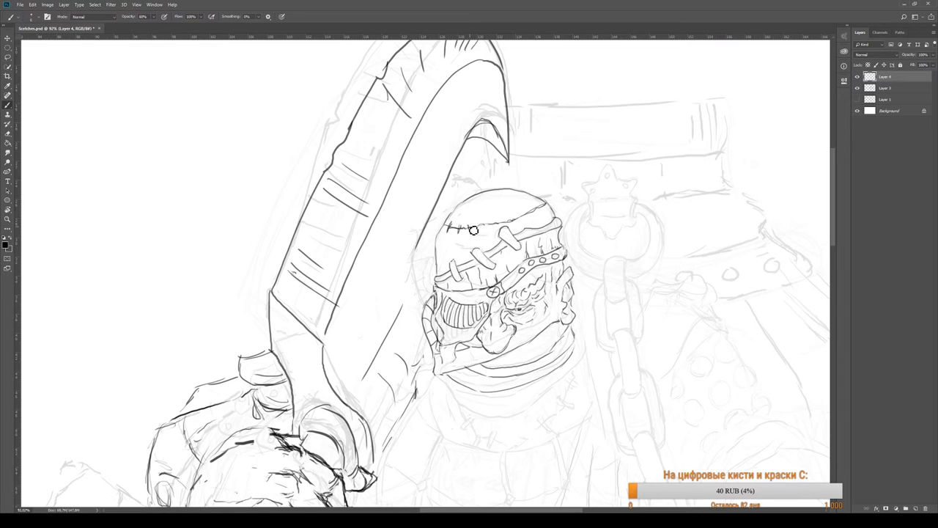
pyautogui.moveTo(473, 231)
pyautogui.mouseDown()
pyautogui.moveTo(545, 214)
pyautogui.moveTo(541, 206)
pyautogui.moveTo(520, 229)
pyautogui.mouseUp()
pyautogui.press('e')
pyautogui.press('b')
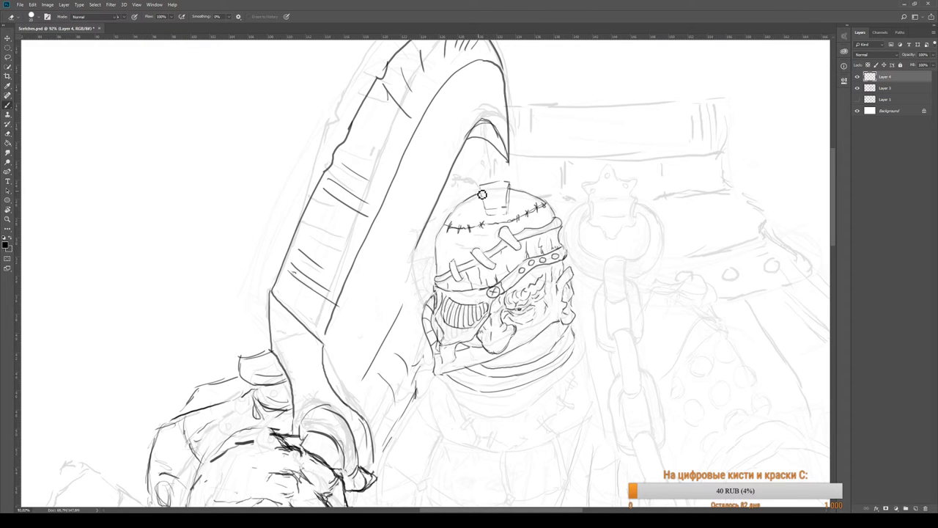
# - Draw a short wide strap over the crown of the head and smaller straps on both sides of it
pyautogui.press('z')
pyautogui.moveTo(479, 215)
pyautogui.mouseDown()
pyautogui.moveTo(344, 216)
pyautogui.moveTo(467, 212)
pyautogui.mouseUp()
pyautogui.keyDown('alt'); pyautogui.click(471, 212); pyautogui.keyUp('alt')
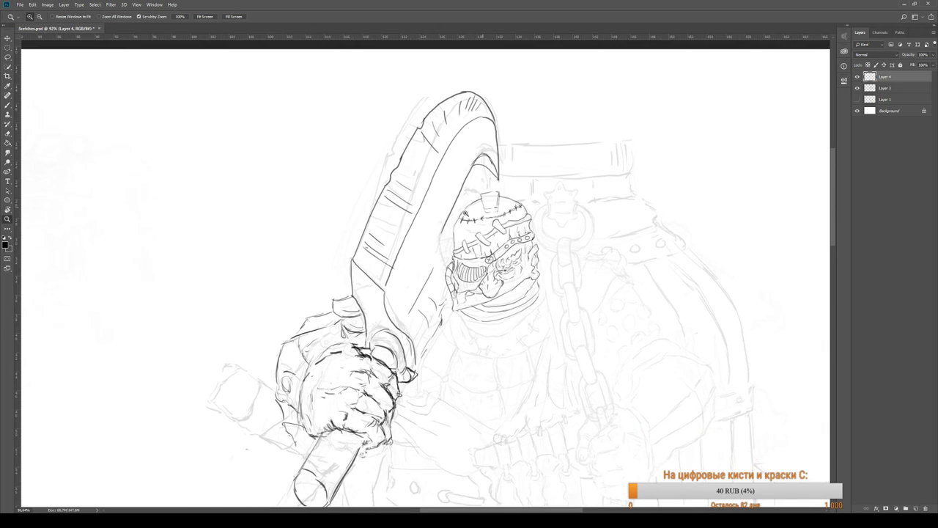
pyautogui.keyDown('alt'); pyautogui.click(495, 197); pyautogui.keyUp('alt')
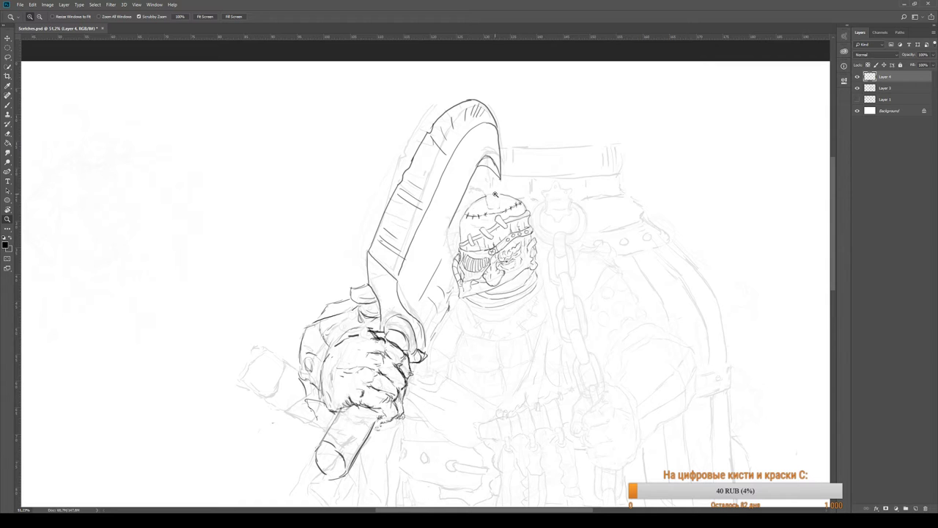
pyautogui.click(498, 189)
pyautogui.press('b')
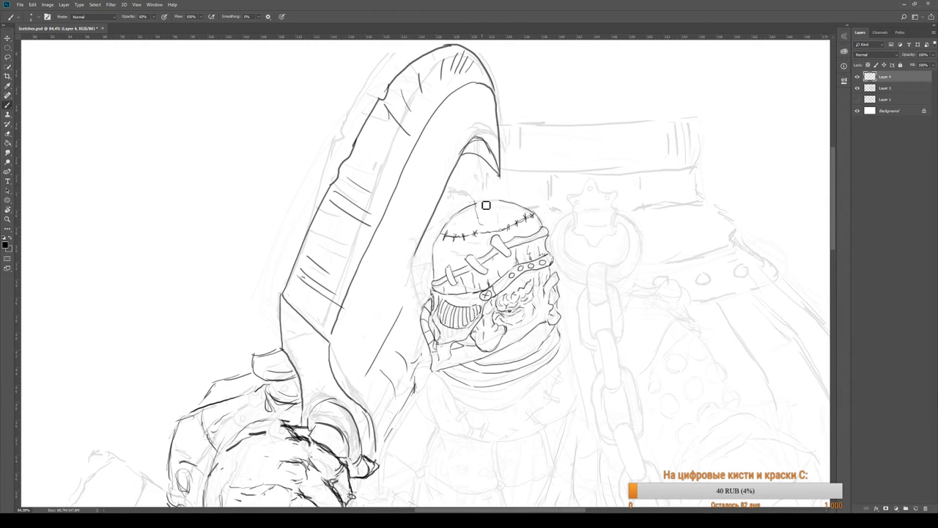
pyautogui.moveTo(479, 202)
pyautogui.mouseDown()
pyautogui.moveTo(497, 204)
pyautogui.moveTo(498, 227)
pyautogui.mouseUp()
pyautogui.moveTo(484, 218); pyautogui.dragTo(484, 200)
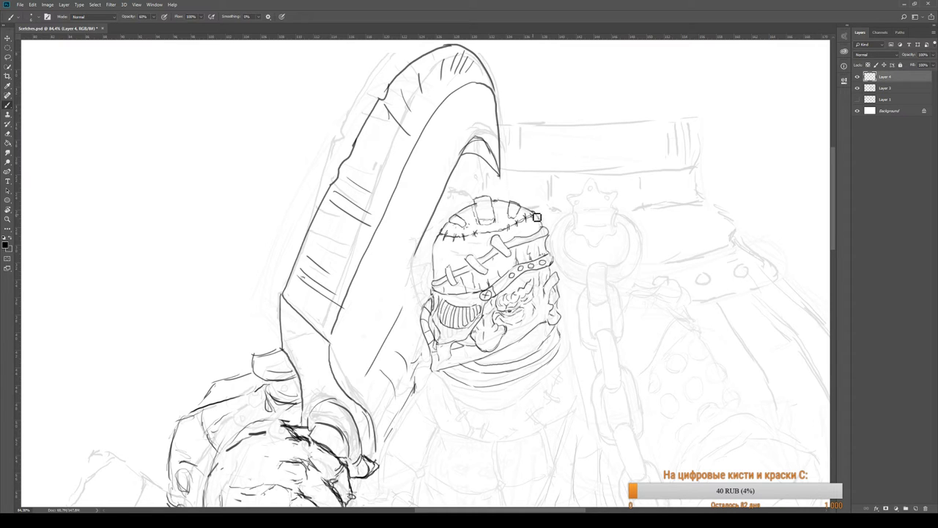
# - Draw the scarf's lower folds coming to a point below the chin and its outer edge beside the face
pyautogui.press('z')
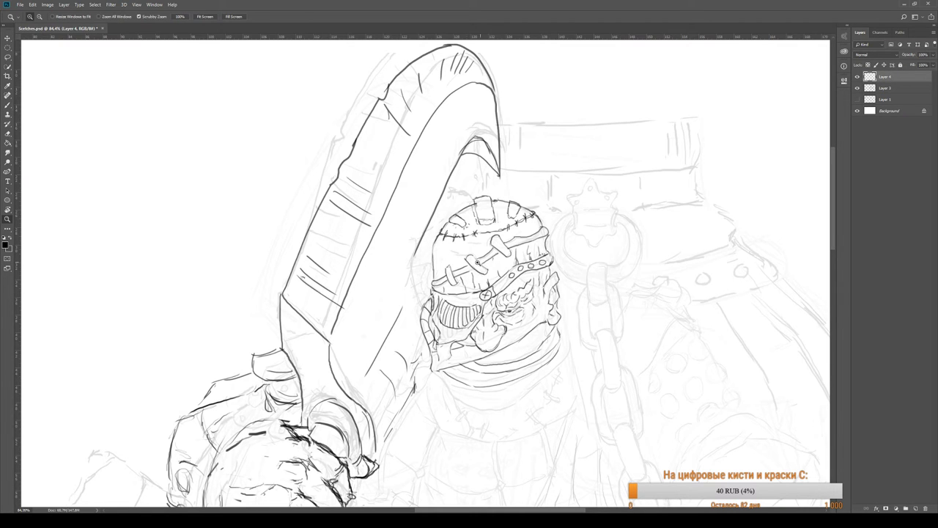
pyautogui.moveTo(472, 279); pyautogui.dragTo(438, 285)
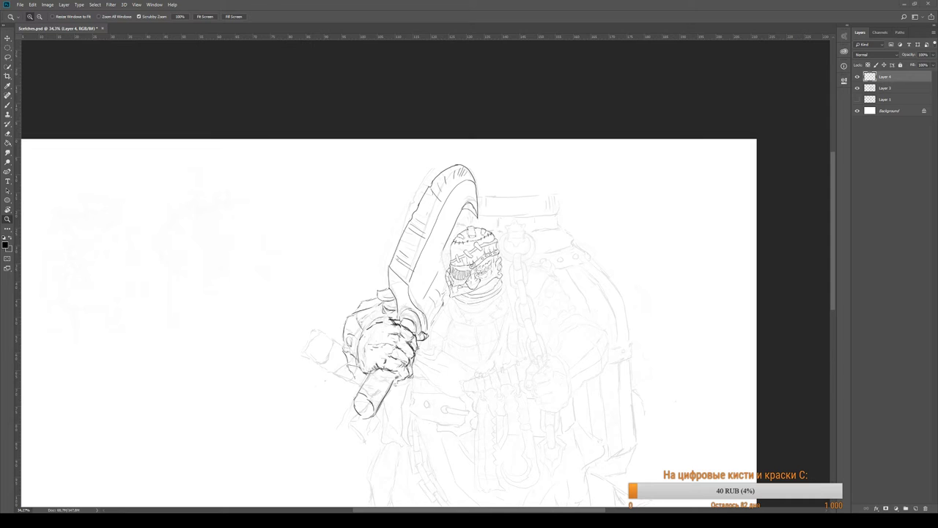
pyautogui.moveTo(460, 302)
pyautogui.mouseDown()
pyautogui.moveTo(480, 308)
pyautogui.moveTo(471, 338)
pyautogui.mouseUp()
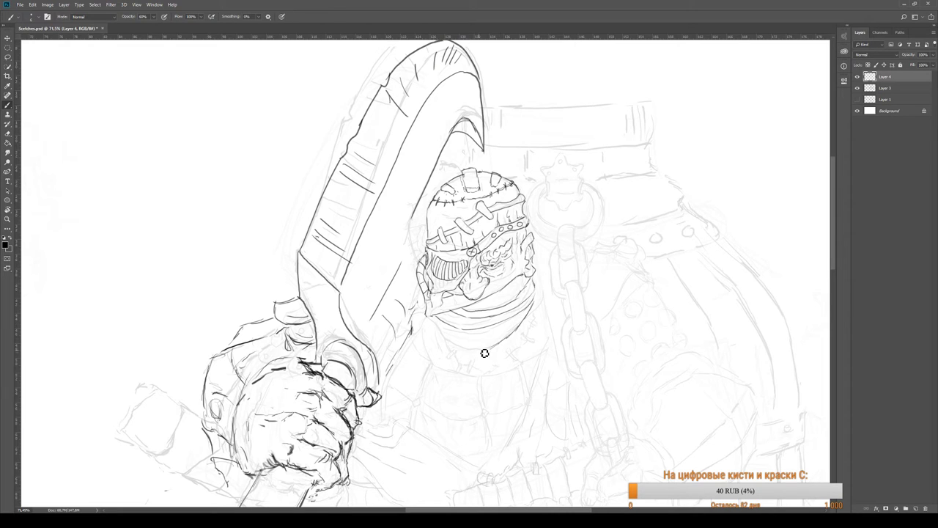
pyautogui.moveTo(507, 326); pyautogui.dragTo(470, 344)
pyautogui.moveTo(465, 351); pyautogui.dragTo(440, 330)
pyautogui.moveTo(448, 336); pyautogui.dragTo(433, 324)
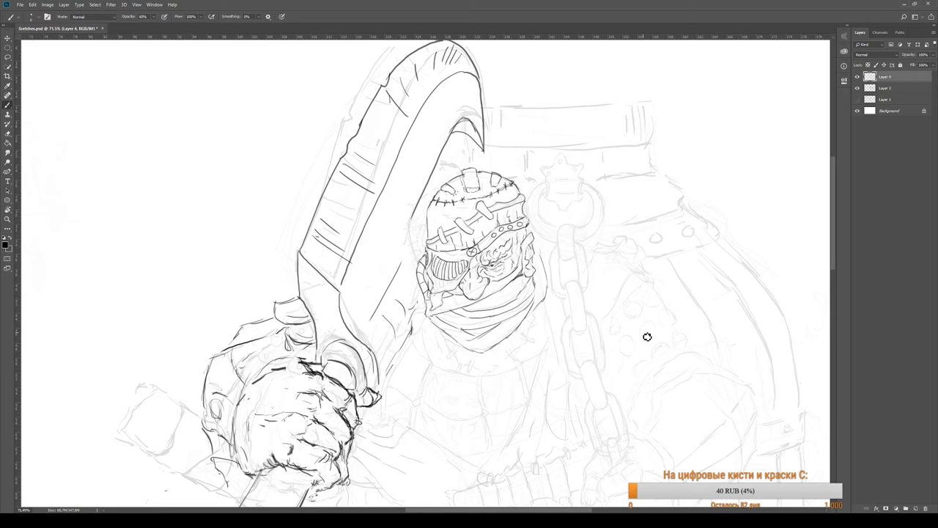
# - Draw the shoulder curve beyond the chain, and the collar's rounded lower edge with large stitches below the scarf
pyautogui.moveTo(638, 277); pyautogui.dragTo(610, 315)
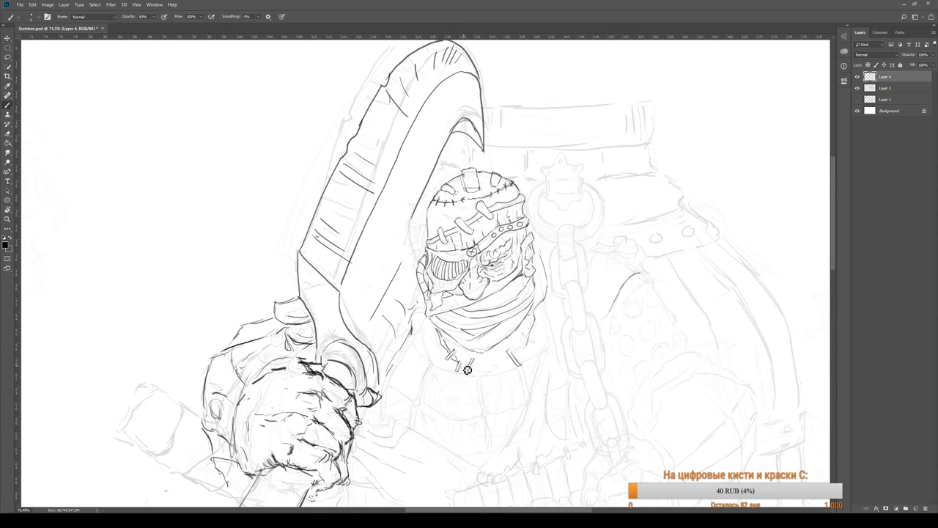
pyautogui.moveTo(468, 366); pyautogui.dragTo(472, 367)
pyautogui.moveTo(466, 364)
pyautogui.mouseDown()
pyautogui.moveTo(524, 352)
pyautogui.moveTo(535, 343)
pyautogui.mouseUp()
pyautogui.moveTo(537, 335)
pyautogui.mouseDown()
pyautogui.moveTo(530, 339)
pyautogui.moveTo(541, 304)
pyautogui.mouseUp()
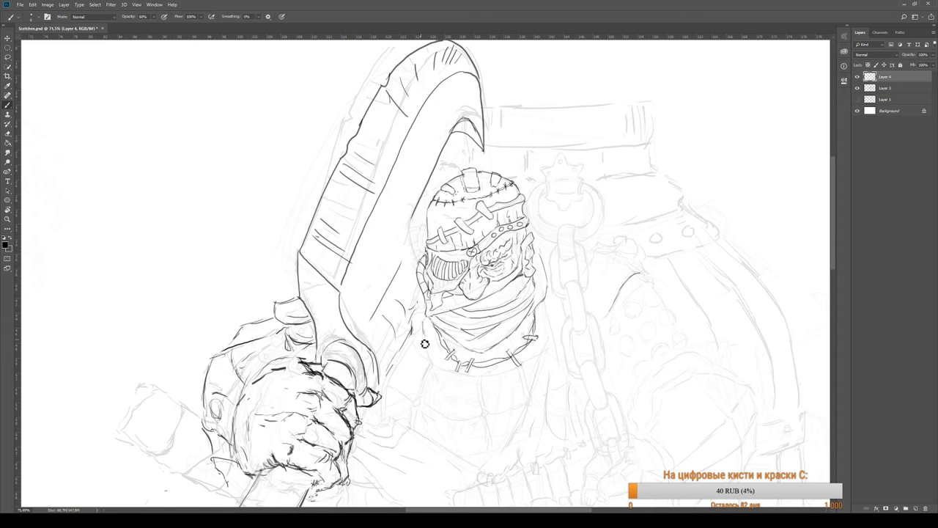
# - Draw the chest panels below the collar with curved horizontal seams, a central vertical strap and a side strap
pyautogui.scroll(-4, 424, 366)
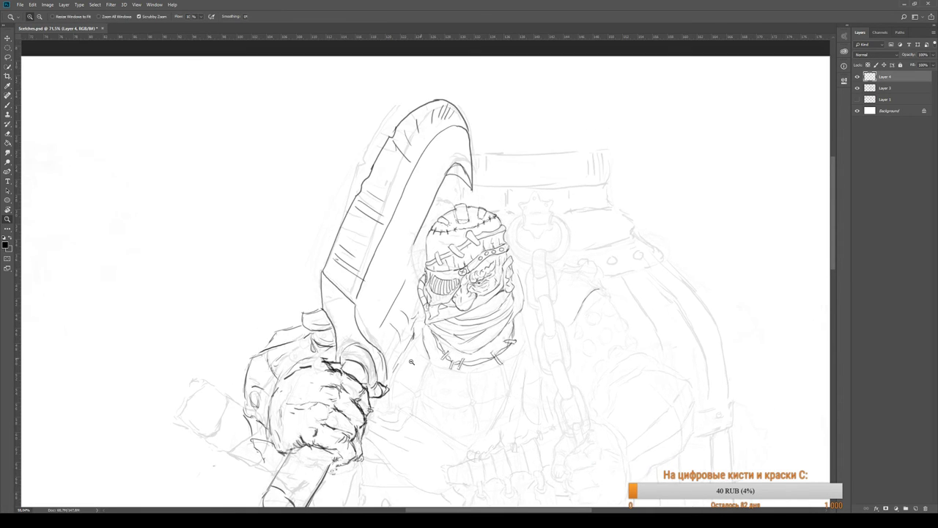
pyautogui.moveTo(396, 354); pyautogui.dragTo(389, 312)
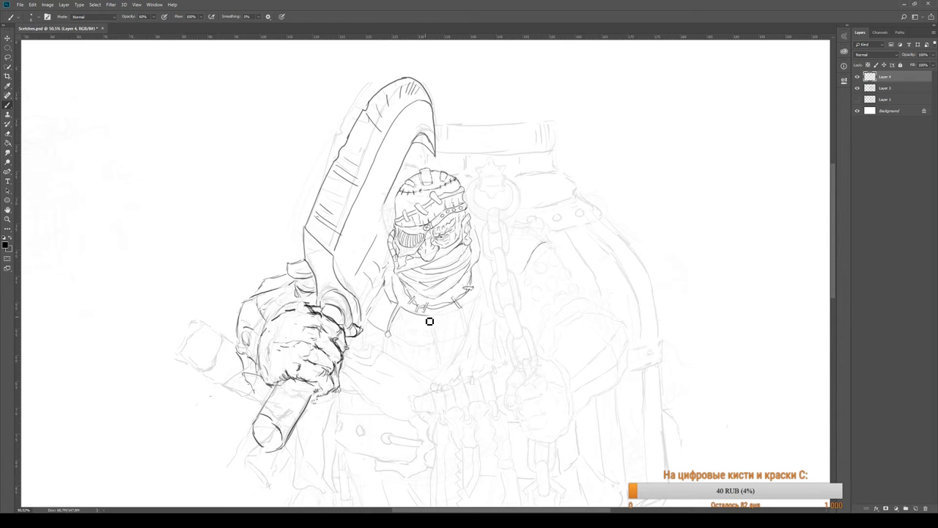
pyautogui.moveTo(397, 342)
pyautogui.mouseDown()
pyautogui.moveTo(438, 348)
pyautogui.moveTo(437, 322)
pyautogui.moveTo(455, 320)
pyautogui.moveTo(441, 352)
pyautogui.moveTo(466, 336)
pyautogui.mouseUp()
pyautogui.moveTo(436, 321); pyautogui.dragTo(441, 345)
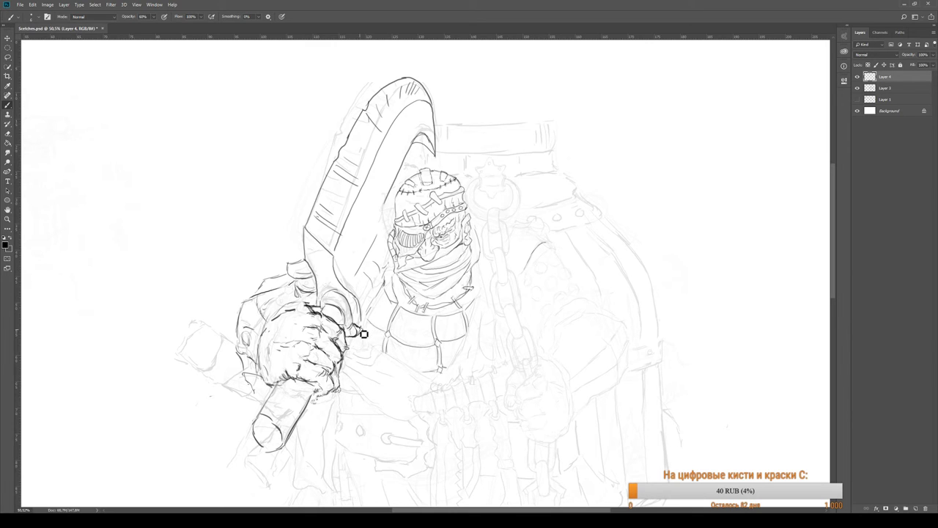
pyautogui.moveTo(359, 316); pyautogui.dragTo(362, 332)
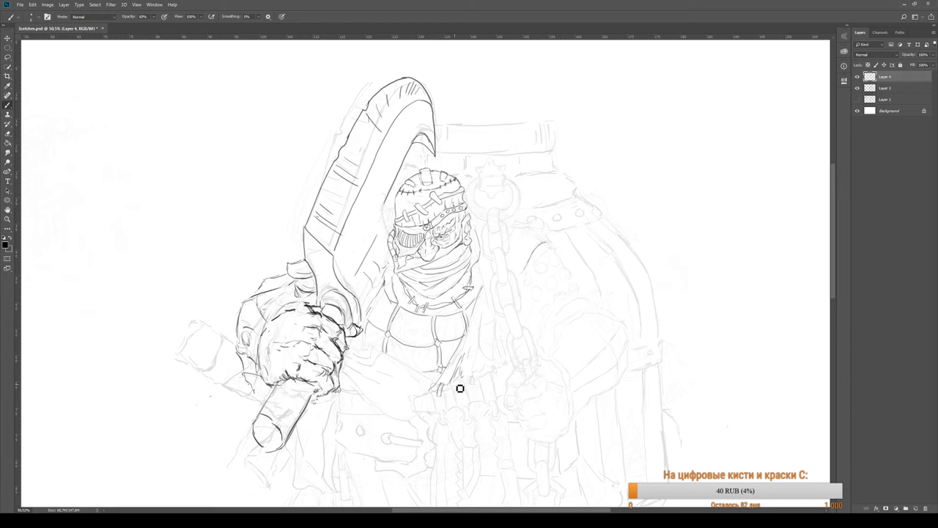
# - Draw the cloth folds beside the chain and the row of small loops and short hanging lines along the garment's lower hem
pyautogui.moveTo(475, 379); pyautogui.dragTo(475, 386)
pyautogui.moveTo(489, 309); pyautogui.dragTo(485, 324)
pyautogui.moveTo(498, 369); pyautogui.dragTo(511, 371)
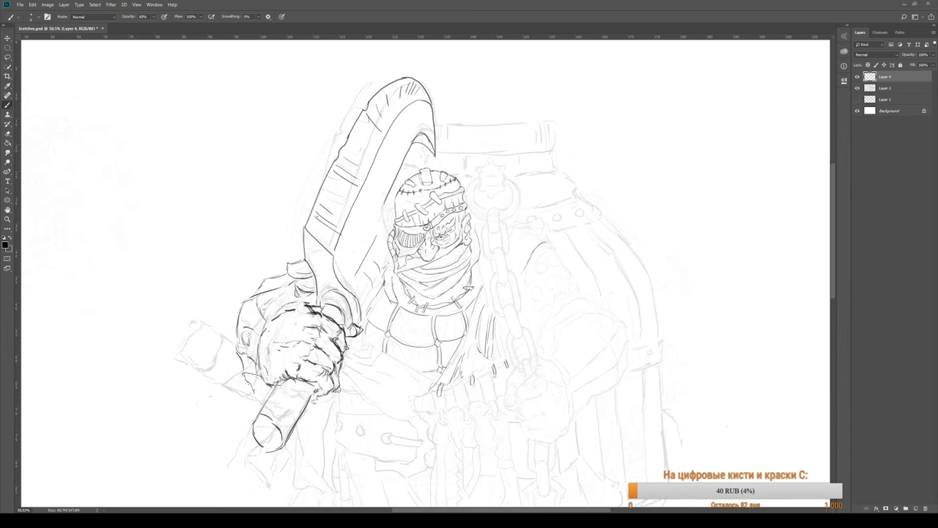
pyautogui.scroll(-3, 463, 285)
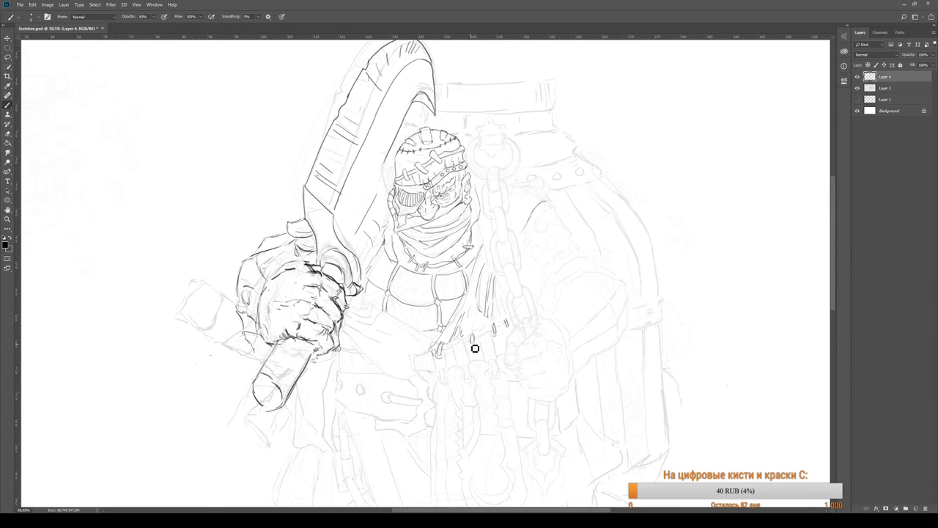
pyautogui.moveTo(492, 327); pyautogui.dragTo(494, 335)
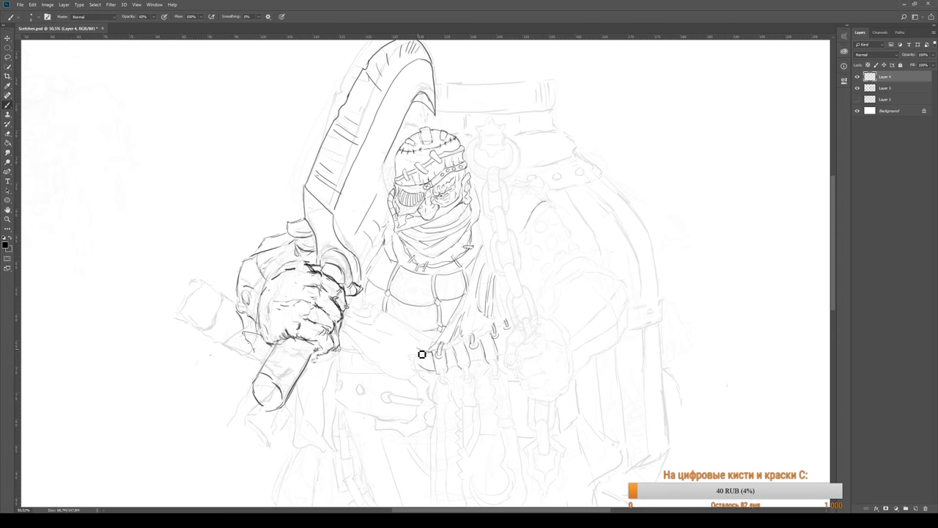
# - Draw the rounded end of the roll below the scarf, the hanging rings under it and short bands across it
pyautogui.moveTo(418, 350); pyautogui.dragTo(420, 361)
pyautogui.hotkey('ctrl', 'z')
pyautogui.moveTo(421, 351); pyautogui.dragTo(412, 362)
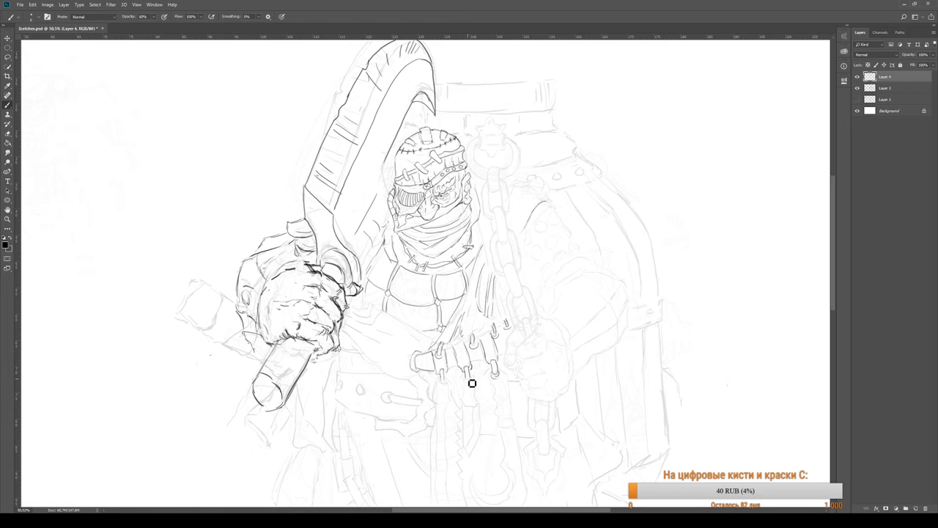
pyautogui.moveTo(474, 382); pyautogui.dragTo(469, 381)
pyautogui.scroll(-2, 440, 381)
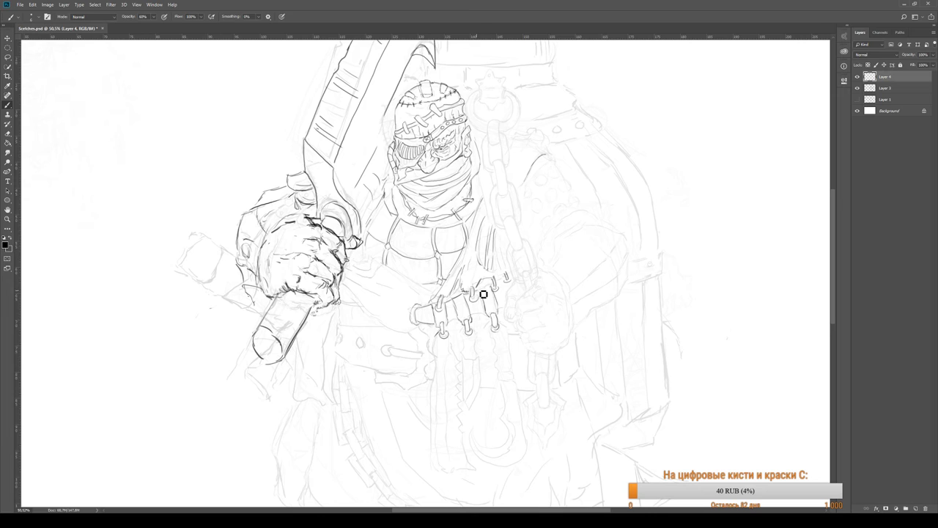
pyautogui.moveTo(484, 294); pyautogui.dragTo(493, 285)
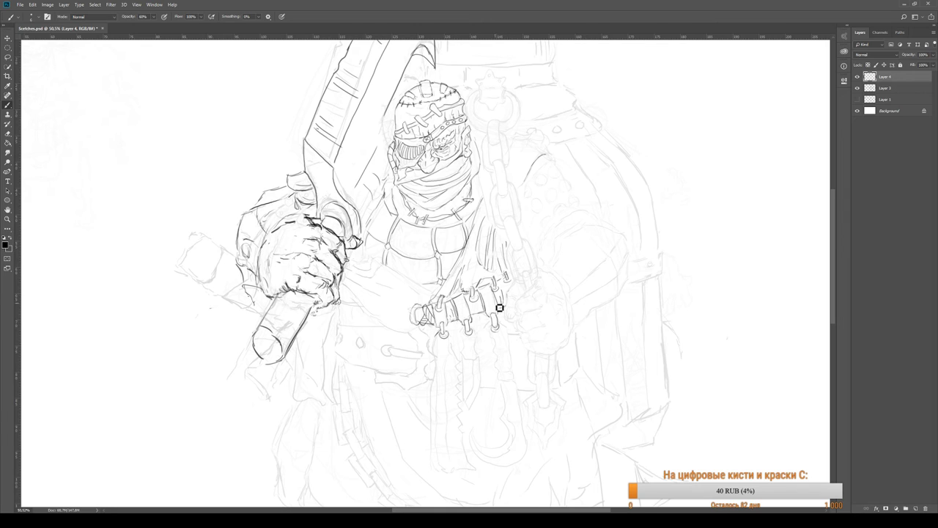
pyautogui.scroll(-2, 474, 388)
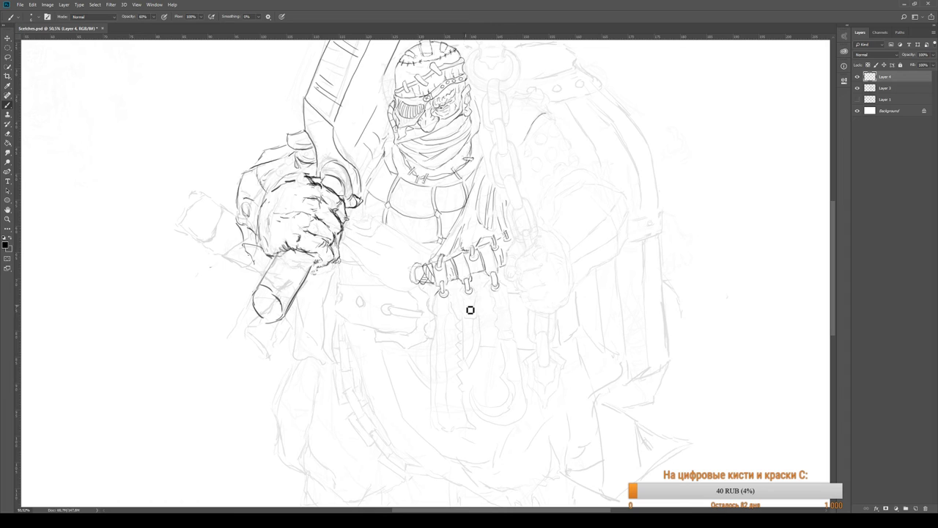
# - Draw the hook tool's curved handle and its end collar hanging from the ring nearest the chain
pyautogui.moveTo(491, 281); pyautogui.dragTo(498, 280)
pyautogui.moveTo(496, 308); pyautogui.dragTo(499, 334)
pyautogui.moveTo(497, 284); pyautogui.dragTo(513, 333)
pyautogui.hotkey('ctrl', 'z')
pyautogui.moveTo(510, 293); pyautogui.dragTo(510, 331)
# - Draw the narrow neck below the hook tool's handle and the round sweeping inner curve of its blade
pyautogui.moveTo(499, 336)
pyautogui.mouseDown()
pyautogui.moveTo(511, 336)
pyautogui.moveTo(503, 371)
pyautogui.moveTo(472, 425)
pyautogui.mouseUp()
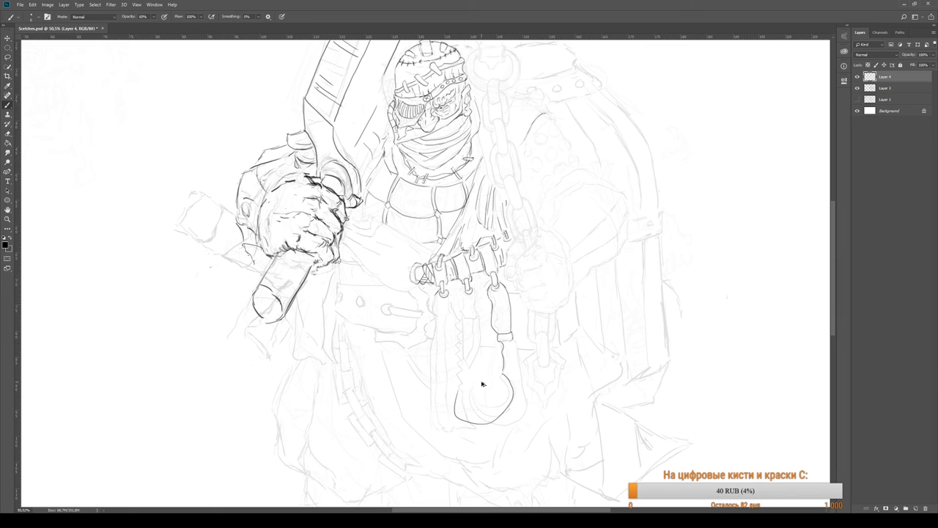
pyautogui.hotkey('ctrl', 'z')
pyautogui.moveTo(465, 383)
pyautogui.mouseDown()
pyautogui.moveTo(463, 415)
pyautogui.moveTo(497, 422)
pyautogui.moveTo(497, 392)
pyautogui.mouseUp()
pyautogui.hotkey('ctrl', 'z')
pyautogui.moveTo(487, 429)
pyautogui.mouseDown()
pyautogui.moveTo(513, 405)
pyautogui.moveTo(504, 380)
pyautogui.moveTo(531, 398)
pyautogui.moveTo(517, 434)
pyautogui.moveTo(479, 431)
pyautogui.moveTo(470, 399)
pyautogui.mouseUp()
pyautogui.hotkey('ctrl', 'z')
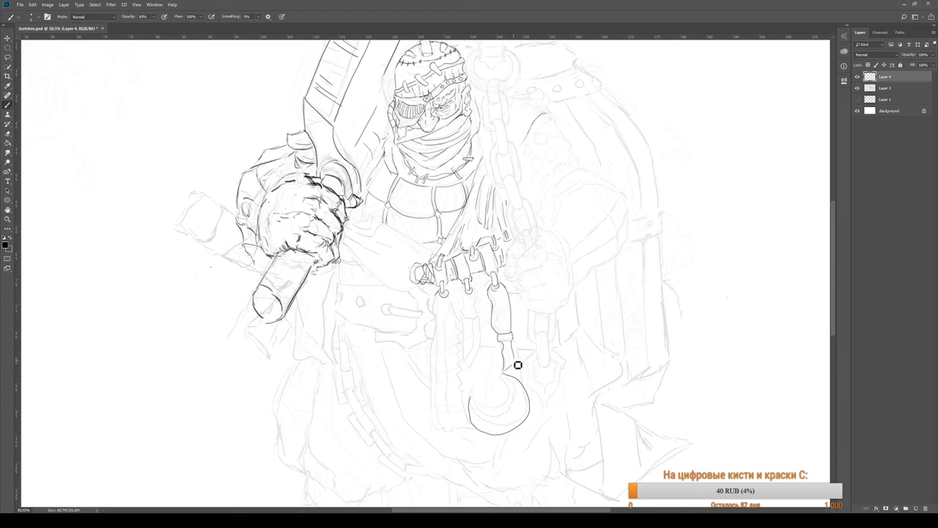
pyautogui.moveTo(506, 372)
pyautogui.mouseDown()
pyautogui.moveTo(550, 419)
pyautogui.moveTo(507, 463)
pyautogui.moveTo(466, 420)
pyautogui.moveTo(468, 441)
pyautogui.moveTo(502, 461)
pyautogui.moveTo(544, 440)
pyautogui.moveTo(549, 398)
pyautogui.moveTo(513, 374)
pyautogui.mouseUp()
pyautogui.hotkey('ctrl', 'z')
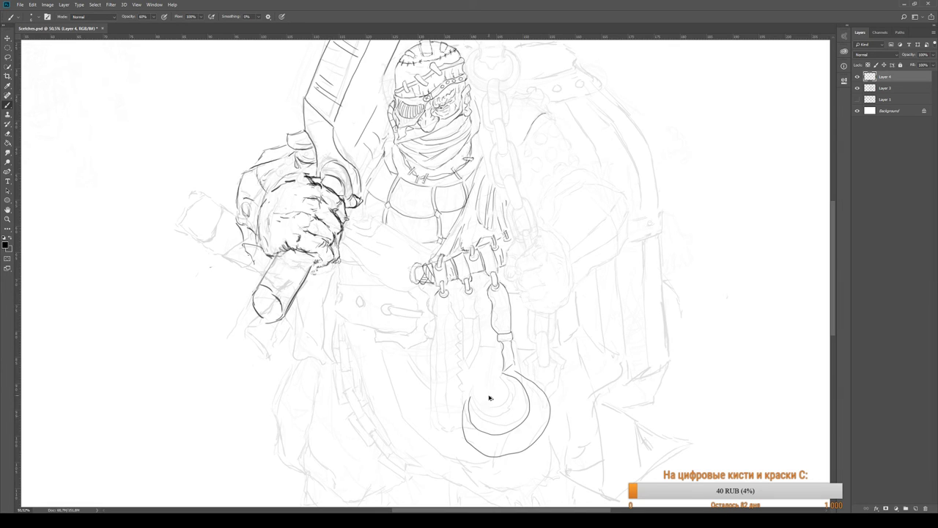
pyautogui.hotkey('ctrl', 'z')
pyautogui.moveTo(469, 400)
pyautogui.mouseDown()
pyautogui.moveTo(472, 440)
pyautogui.moveTo(496, 450)
pyautogui.moveTo(532, 432)
pyautogui.moveTo(543, 404)
pyautogui.moveTo(493, 438)
pyautogui.moveTo(473, 401)
pyautogui.moveTo(474, 444)
pyautogui.moveTo(492, 454)
pyautogui.moveTo(518, 450)
pyautogui.moveTo(541, 429)
pyautogui.moveTo(551, 396)
pyautogui.moveTo(535, 370)
pyautogui.moveTo(510, 372)
pyautogui.moveTo(507, 385)
pyautogui.moveTo(515, 378)
pyautogui.moveTo(550, 398)
pyautogui.moveTo(528, 448)
pyautogui.moveTo(481, 450)
pyautogui.mouseUp()
pyautogui.hotkey('ctrl', 'z')
pyautogui.hotkey('ctrl', 'z')
pyautogui.hotkey('ctrl', 'z')
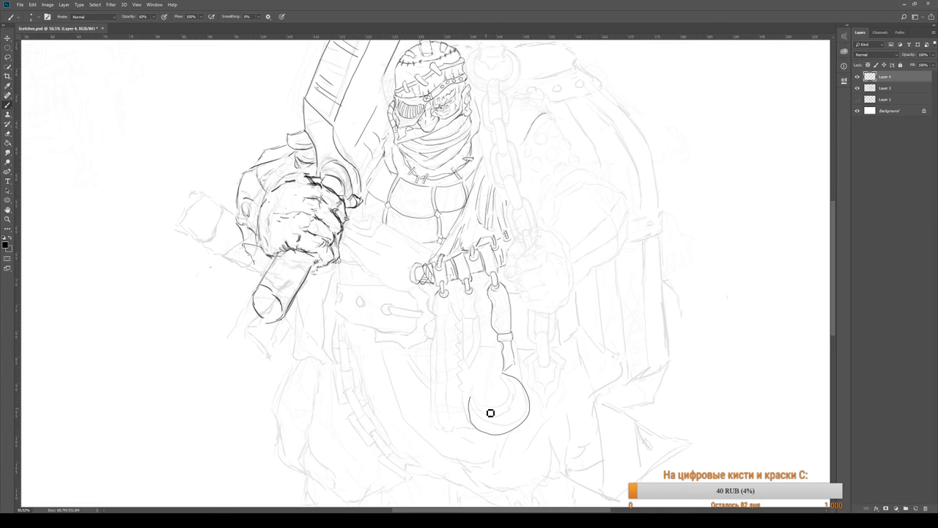
# - Draw the hook blade's outer edge as a wide crescent running from the neck around the inner curve
pyautogui.scroll(-5, 490, 413)
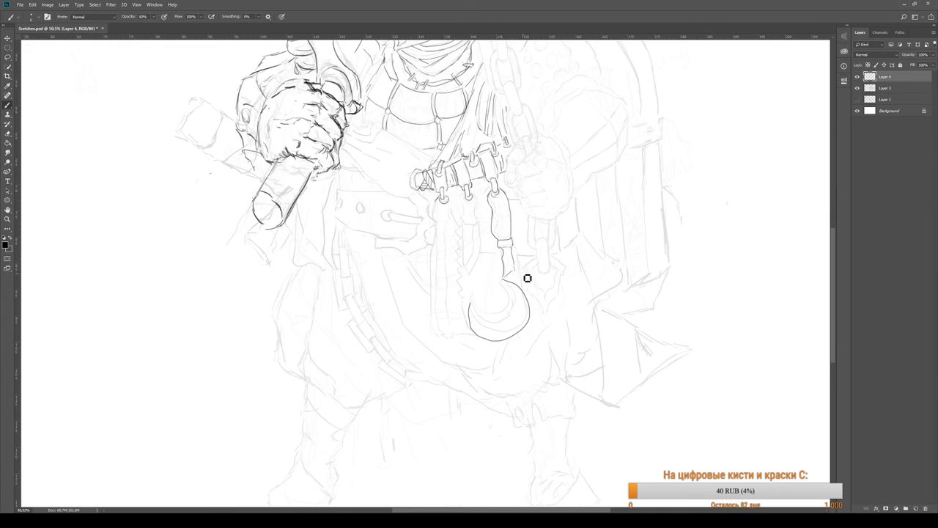
pyautogui.moveTo(519, 274)
pyautogui.mouseDown()
pyautogui.moveTo(547, 306)
pyautogui.moveTo(538, 337)
pyautogui.mouseUp()
pyautogui.hotkey('ctrl', 'z')
pyautogui.hotkey('ctrl', 'z')
pyautogui.moveTo(470, 304)
pyautogui.mouseDown()
pyautogui.moveTo(474, 350)
pyautogui.moveTo(489, 362)
pyautogui.moveTo(509, 361)
pyautogui.moveTo(535, 330)
pyautogui.mouseUp()
pyautogui.hotkey('ctrl', 'z')
pyautogui.hotkey('ctrl', 'z')
pyautogui.moveTo(476, 337)
pyautogui.mouseDown()
pyautogui.moveTo(474, 311)
pyautogui.moveTo(470, 339)
pyautogui.moveTo(498, 367)
pyautogui.moveTo(528, 350)
pyautogui.moveTo(548, 316)
pyautogui.mouseUp()
pyautogui.hotkey('ctrl', 'z')
pyautogui.moveTo(521, 276)
pyautogui.mouseDown()
pyautogui.moveTo(551, 321)
pyautogui.moveTo(517, 363)
pyautogui.moveTo(473, 351)
pyautogui.moveTo(470, 360)
pyautogui.moveTo(475, 352)
pyautogui.moveTo(486, 358)
pyautogui.moveTo(474, 352)
pyautogui.moveTo(470, 324)
pyautogui.mouseUp()
pyautogui.hotkey('ctrl', 'z')
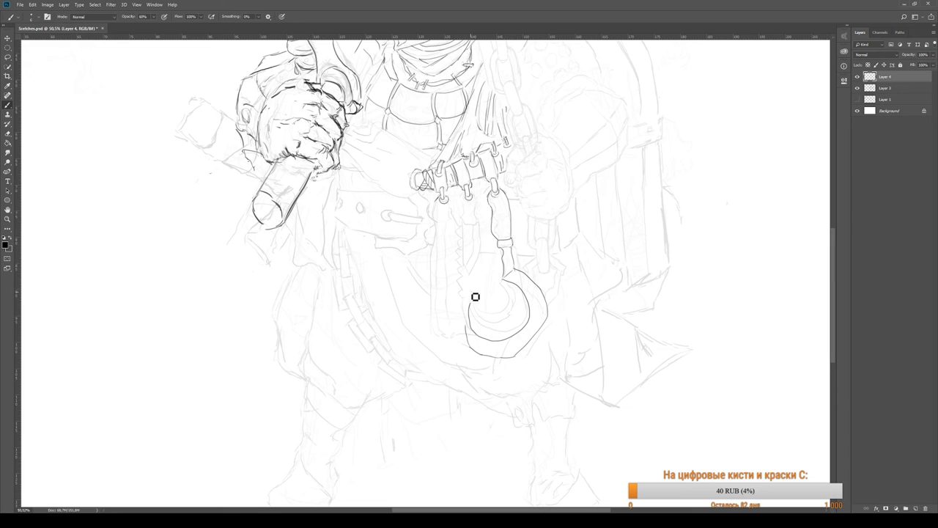
pyautogui.hotkey('ctrl', 'shift', 'z')
pyautogui.hotkey('ctrl', 'z')
# - Close the crescent blade with a pointed tip and start a second line inside its inner curve
pyautogui.moveTo(466, 328); pyautogui.dragTo(472, 290)
pyautogui.hotkey('ctrl', 'z')
pyautogui.moveTo(474, 310); pyautogui.dragTo(477, 327)
pyautogui.hotkey('ctrl', 'z')
pyautogui.moveTo(469, 327); pyautogui.dragTo(481, 293)
pyautogui.hotkey('ctrl', 'z')
pyautogui.moveTo(471, 334); pyautogui.dragTo(477, 295)
pyautogui.hotkey('ctrl', 'z')
pyautogui.moveTo(525, 294)
pyautogui.mouseDown()
pyautogui.moveTo(507, 336)
pyautogui.moveTo(475, 335)
pyautogui.moveTo(513, 350)
pyautogui.moveTo(503, 351)
pyautogui.moveTo(527, 339)
pyautogui.moveTo(542, 323)
pyautogui.moveTo(530, 293)
pyautogui.moveTo(520, 332)
pyautogui.mouseUp()
# - Clean up the hook blade's inner lines and draw a second curve along its lower bend
pyautogui.press('e')
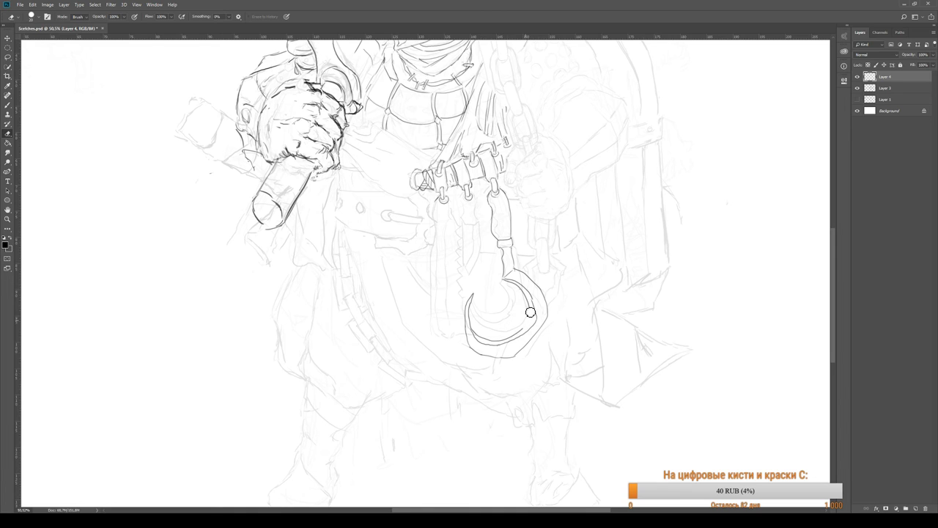
pyautogui.press('b')
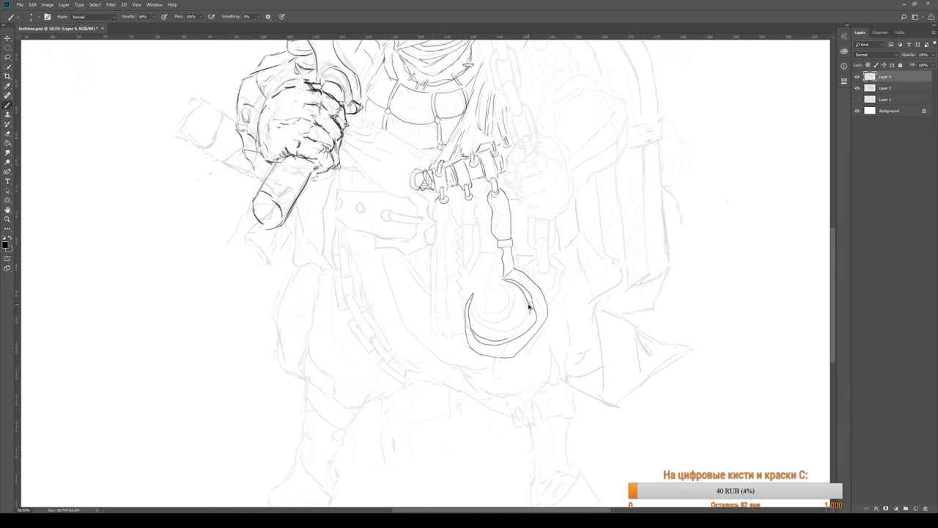
pyautogui.moveTo(533, 307); pyautogui.dragTo(512, 342)
pyautogui.hotkey('ctrl', 'z')
pyautogui.moveTo(532, 311)
pyautogui.mouseDown()
pyautogui.moveTo(503, 343)
pyautogui.moveTo(487, 343)
pyautogui.mouseUp()
pyautogui.press('r')
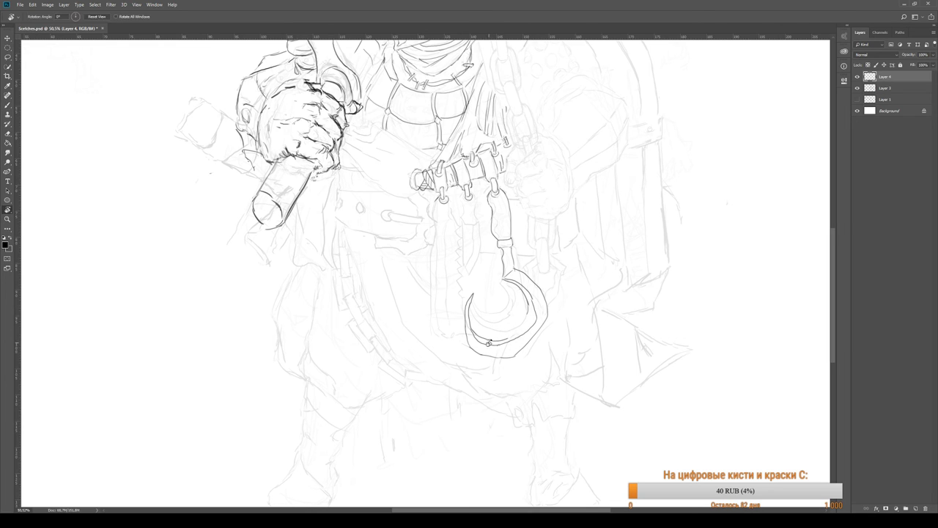
pyautogui.press('e')
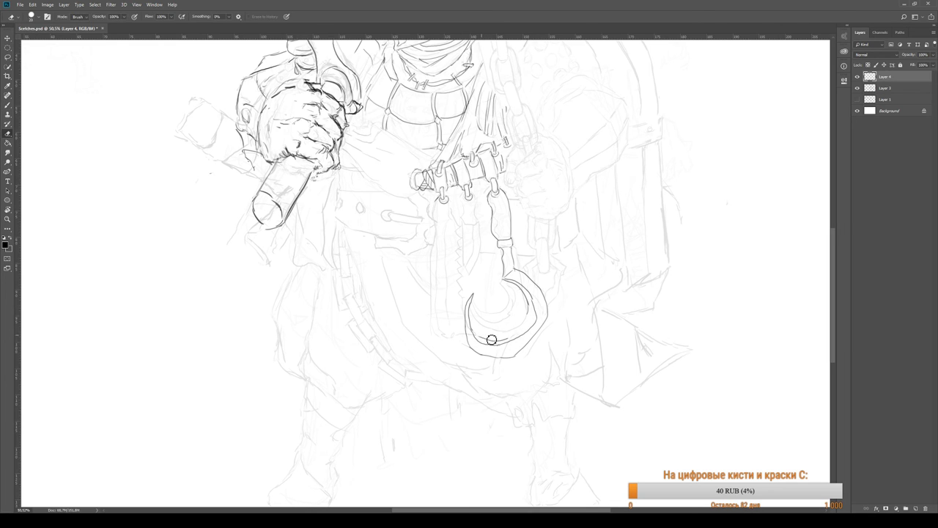
pyautogui.moveTo(508, 339)
pyautogui.mouseDown()
pyautogui.moveTo(471, 333)
pyautogui.moveTo(476, 340)
pyautogui.moveTo(474, 322)
pyautogui.moveTo(496, 338)
pyautogui.moveTo(532, 312)
pyautogui.mouseUp()
pyautogui.press('b')
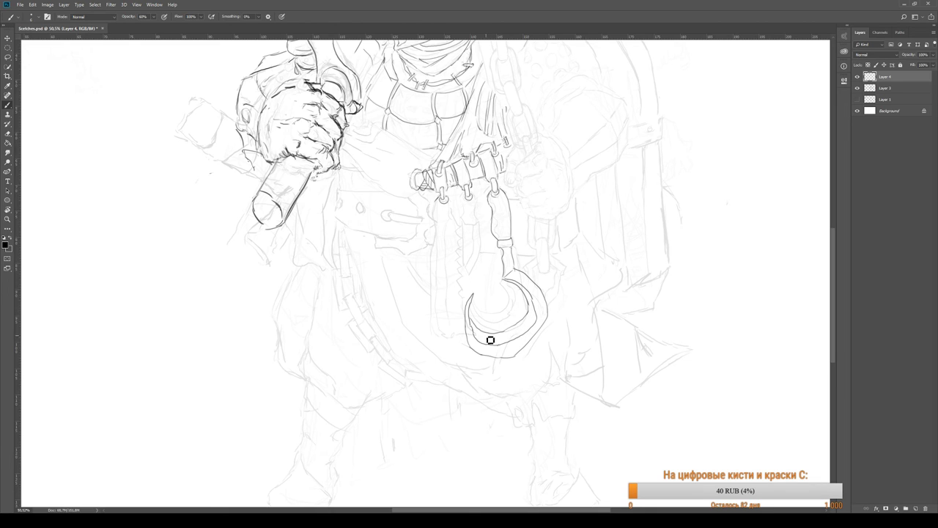
# - Erase the rough bevel line on the side of the hook blade nearest the chain and redraw it as a smooth curve
pyautogui.press('r')
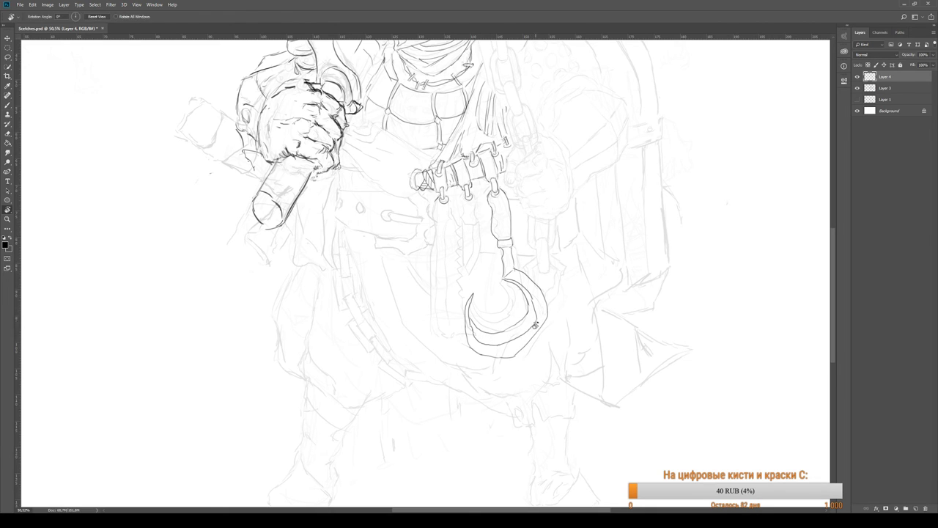
pyautogui.press('e')
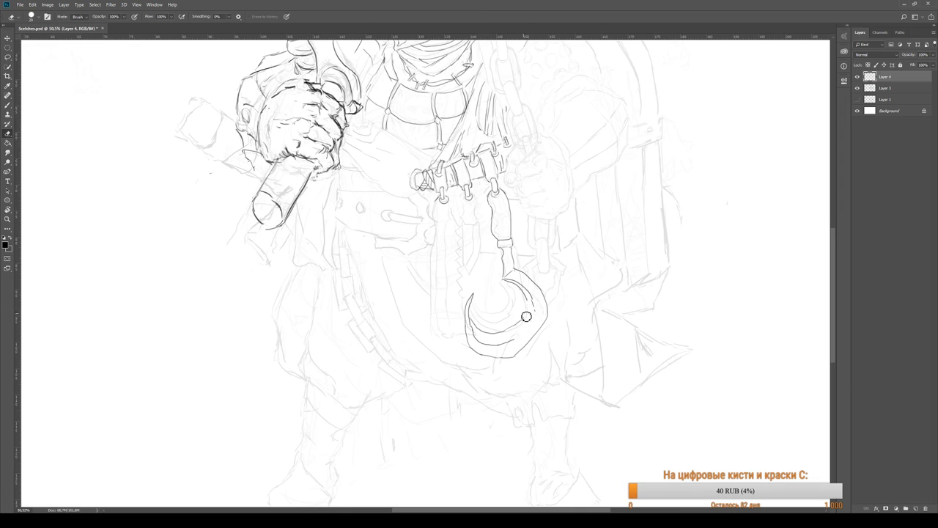
pyautogui.press('b')
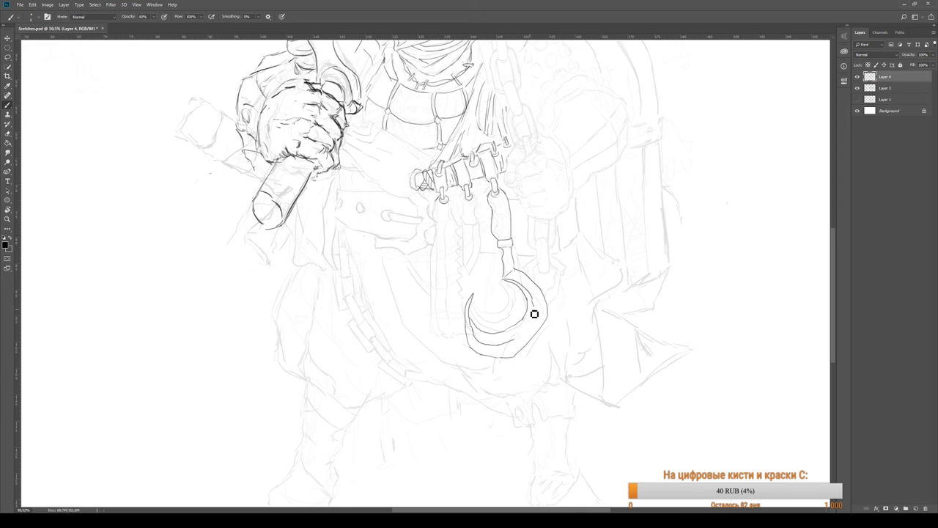
pyautogui.moveTo(538, 322); pyautogui.dragTo(522, 336)
pyautogui.press('e')
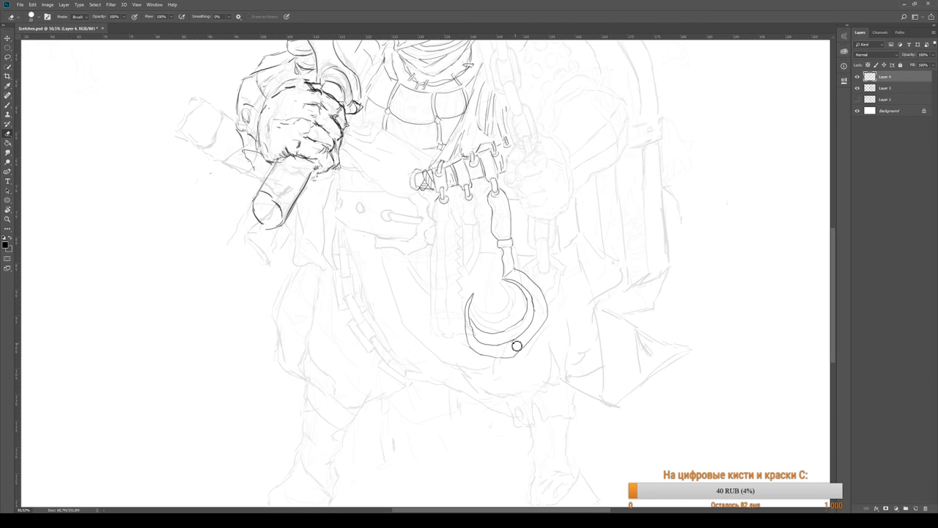
pyautogui.moveTo(534, 315); pyautogui.dragTo(536, 310)
pyautogui.press('b')
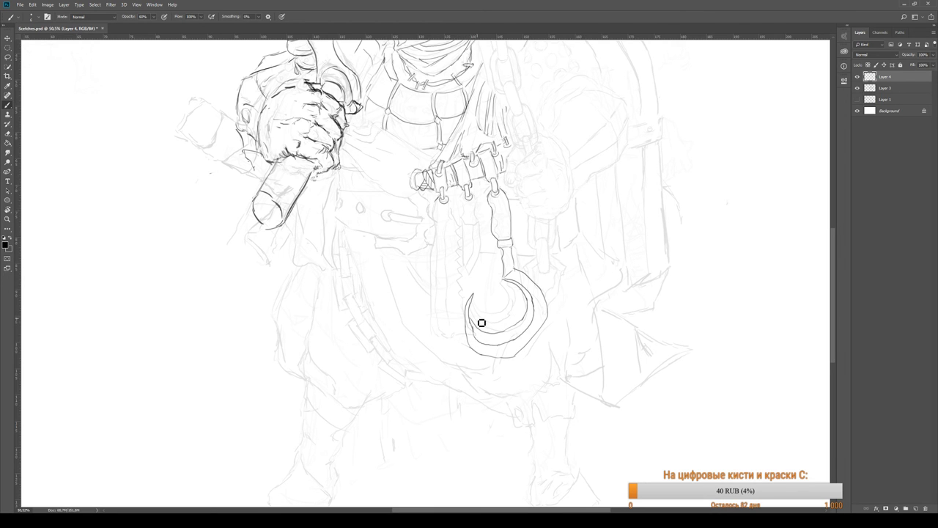
# - Draw the long knife hanging from the ring farthest from the chain, with a wavy handle and a serrated blade edge
pyautogui.press('z')
pyautogui.moveTo(473, 314)
pyautogui.mouseDown()
pyautogui.moveTo(440, 320)
pyautogui.moveTo(465, 315)
pyautogui.mouseUp()
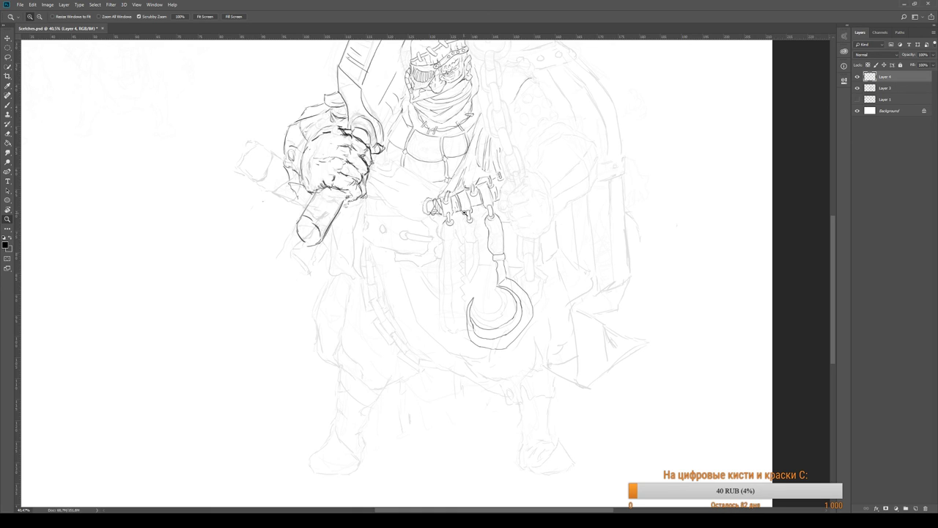
pyautogui.press('b')
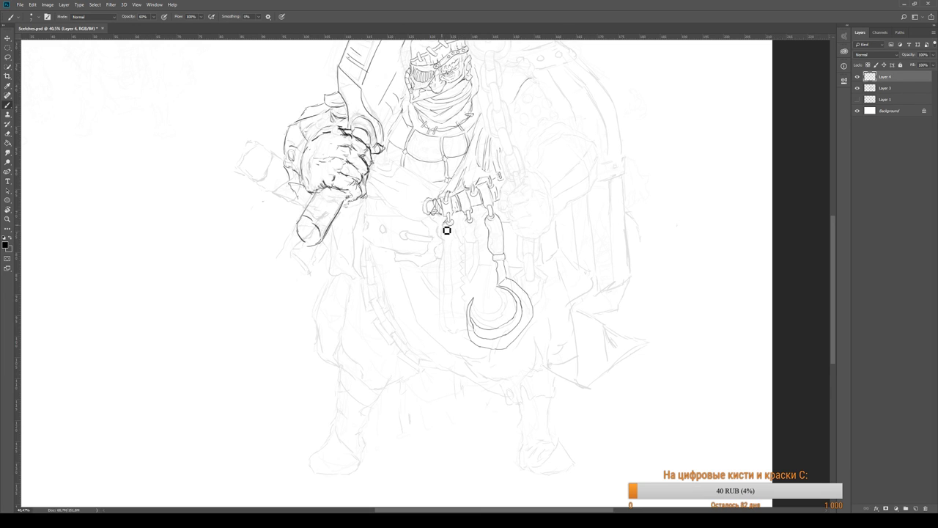
pyautogui.moveTo(446, 235); pyautogui.dragTo(443, 261)
pyautogui.moveTo(459, 243)
pyautogui.mouseDown()
pyautogui.moveTo(444, 288)
pyautogui.moveTo(448, 281)
pyautogui.mouseUp()
pyautogui.moveTo(446, 286); pyautogui.dragTo(445, 304)
pyautogui.moveTo(447, 324)
pyautogui.mouseDown()
pyautogui.moveTo(450, 337)
pyautogui.moveTo(444, 314)
pyautogui.moveTo(458, 358)
pyautogui.mouseUp()
pyautogui.hotkey('ctrl', 'z')
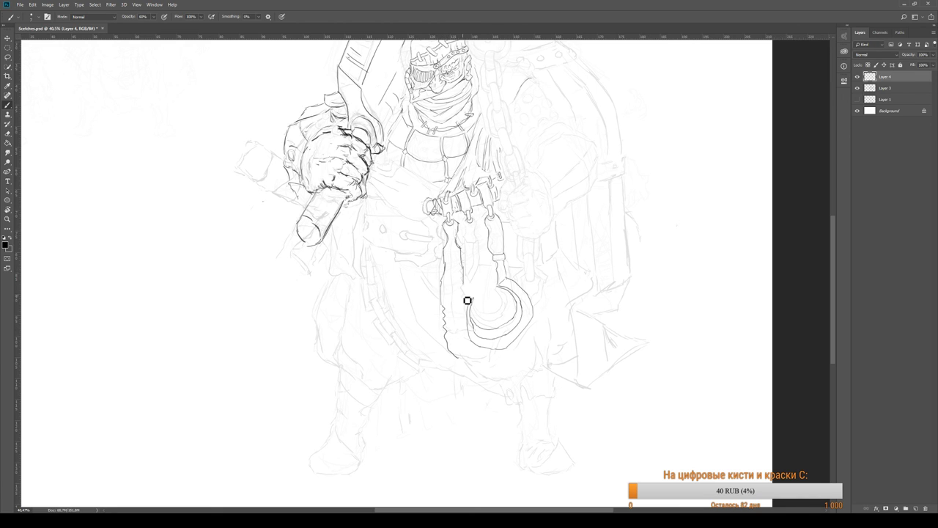
# - Draw the knife's straight edge and inner bevel line, and reshape its lower tip
pyautogui.moveTo(465, 268); pyautogui.dragTo(462, 353)
pyautogui.moveTo(464, 270)
pyautogui.mouseDown()
pyautogui.moveTo(466, 360)
pyautogui.moveTo(459, 287)
pyautogui.moveTo(462, 295)
pyautogui.moveTo(446, 271)
pyautogui.moveTo(447, 260)
pyautogui.moveTo(459, 264)
pyautogui.mouseUp()
pyautogui.press('e')
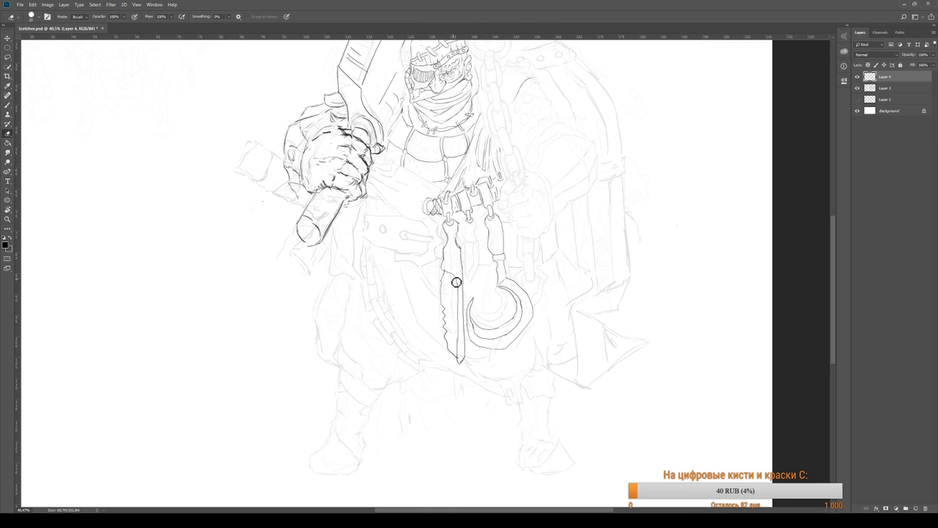
pyautogui.press('b')
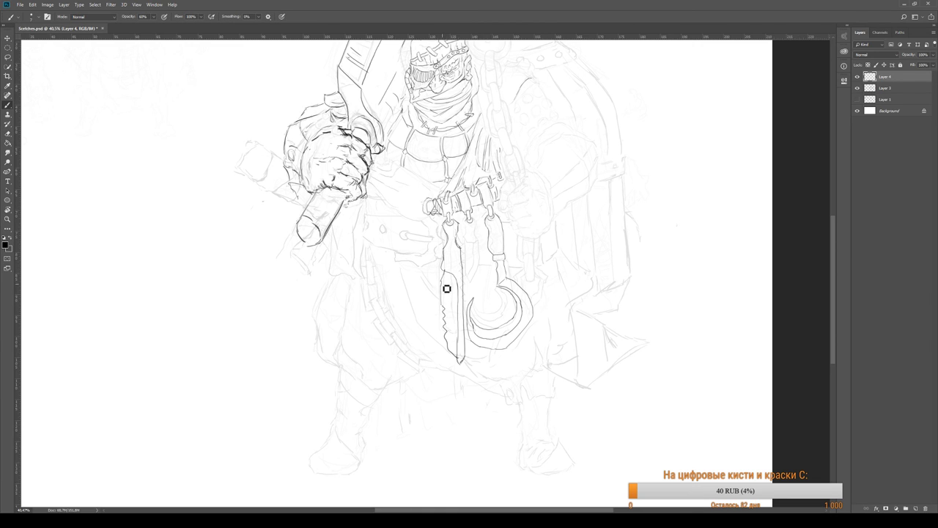
pyautogui.moveTo(446, 279); pyautogui.dragTo(455, 355)
pyautogui.press('e')
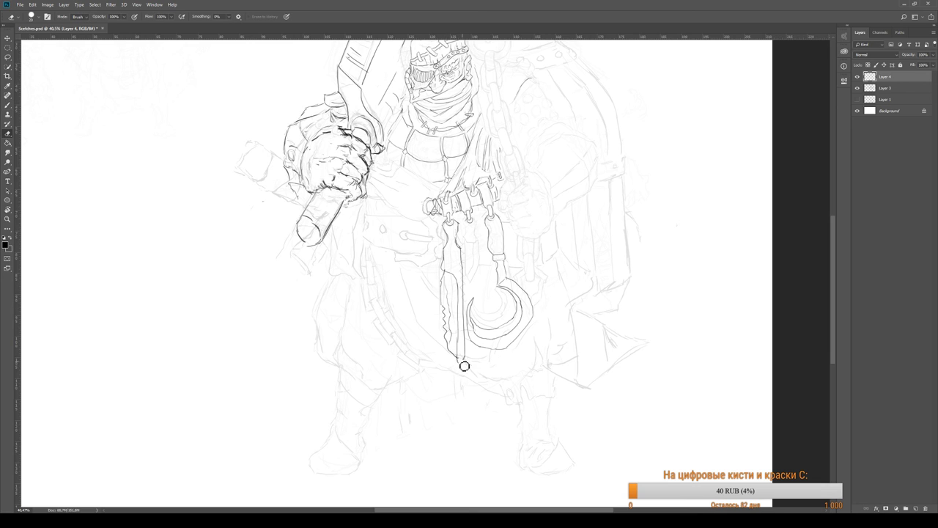
pyautogui.press('b')
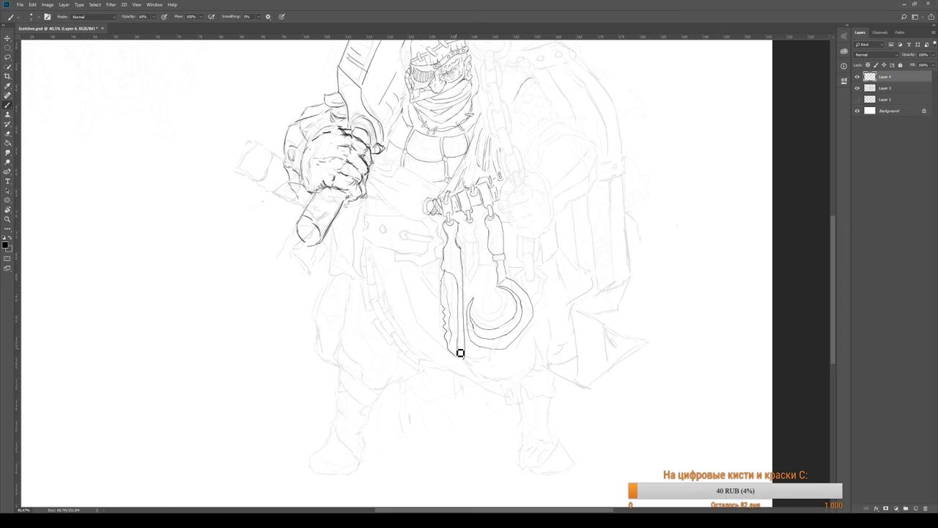
pyautogui.moveTo(461, 353); pyautogui.dragTo(458, 359)
# - Refine the small tool hanging between the knife and the hook, and add rivet details to the hook's handle
pyautogui.press('e')
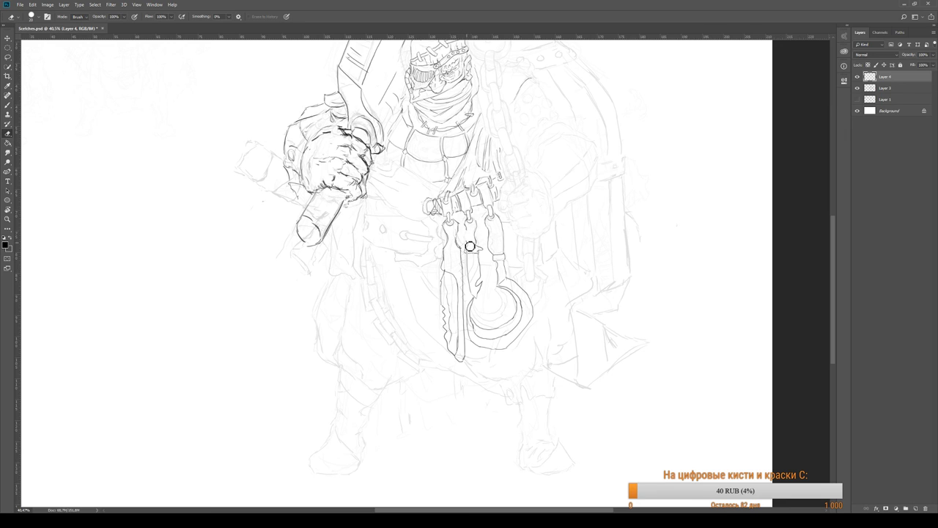
pyautogui.press('b')
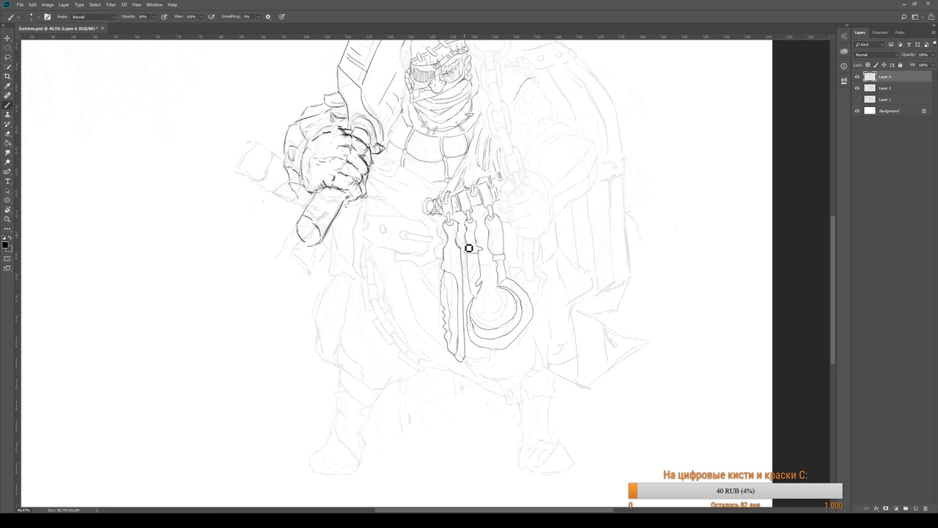
pyautogui.press('e')
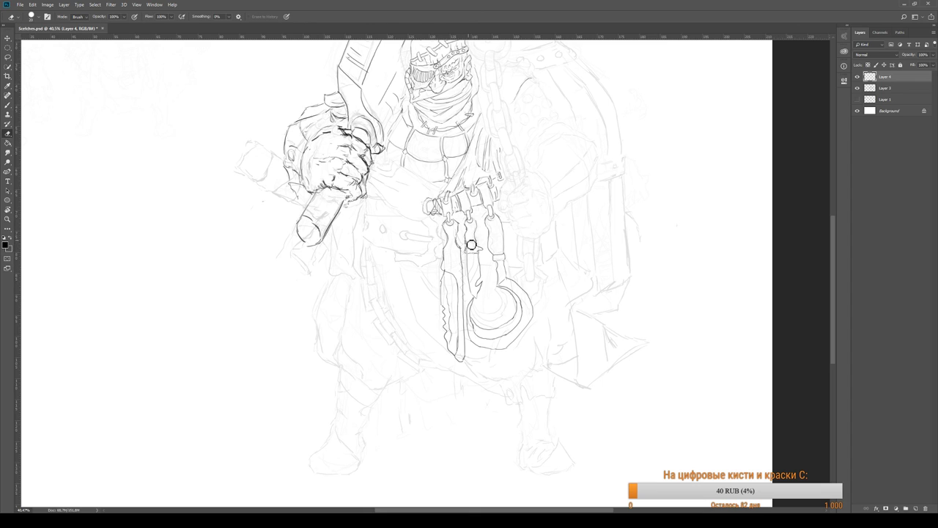
pyautogui.press('b')
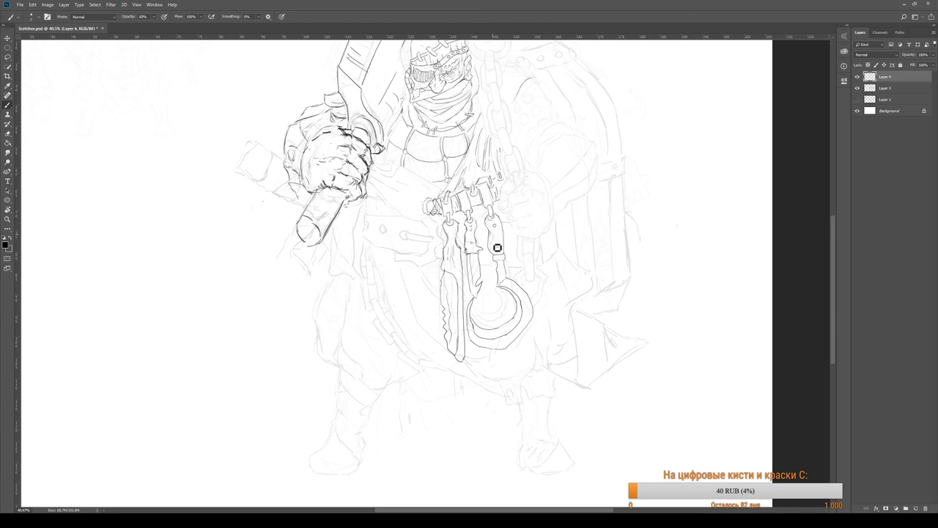
pyautogui.moveTo(508, 252); pyautogui.dragTo(506, 277)
# - Check the whole drawing at a reduced zoom and save the document
pyautogui.press('z')
pyautogui.moveTo(438, 237); pyautogui.dragTo(396, 228)
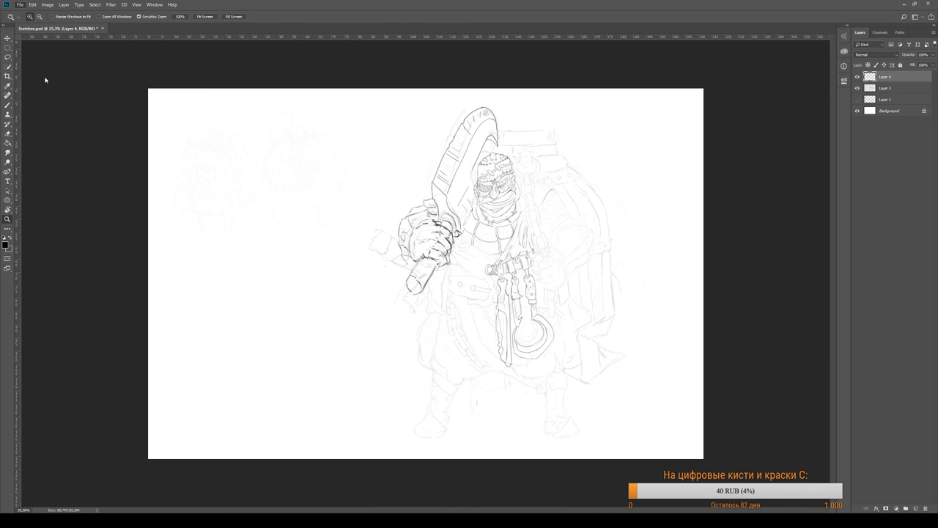
pyautogui.hotkey('ctrl', 's')
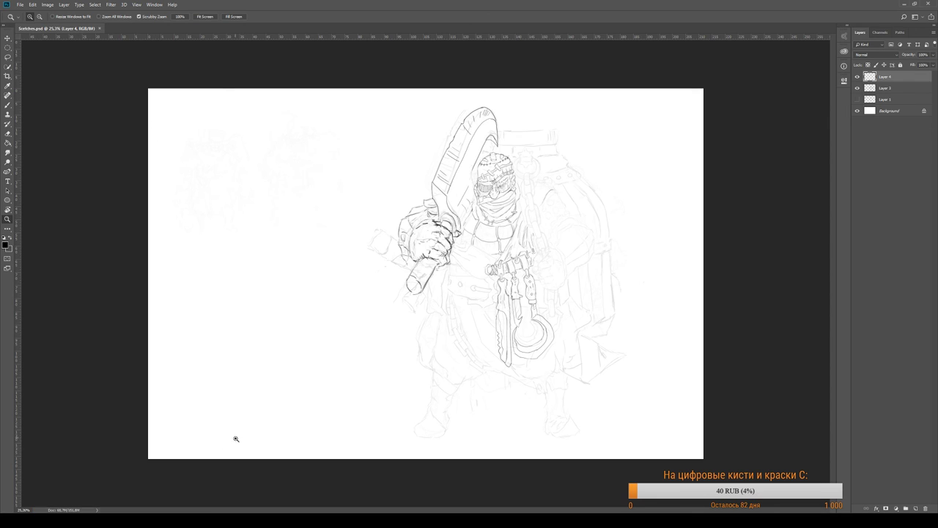